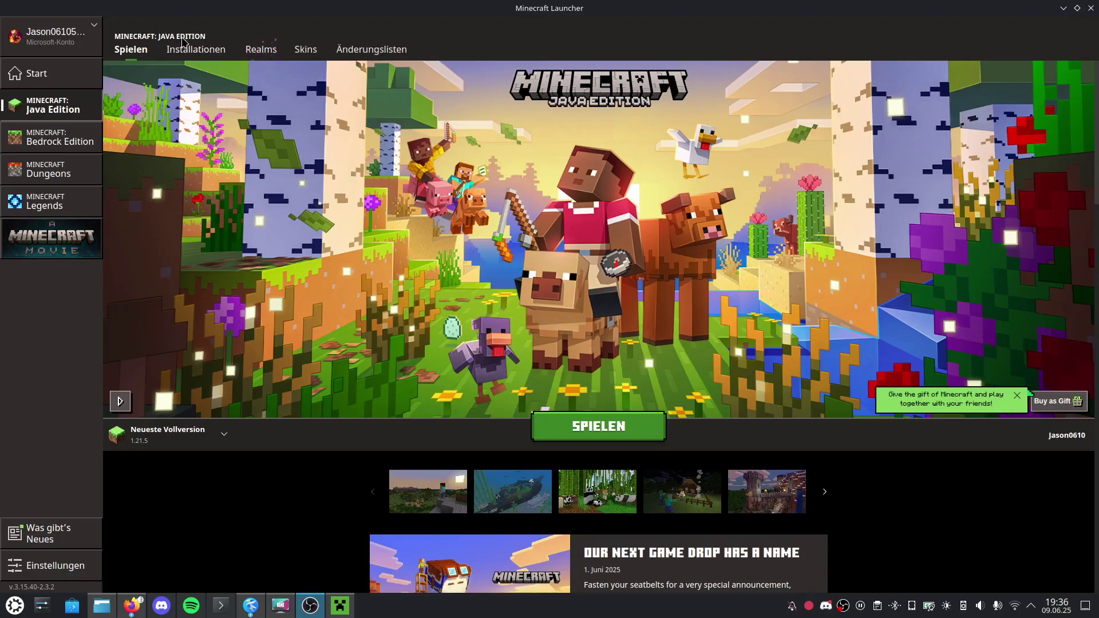
Step: Show the Java Edition installations list with the latest release 1.21.5
left_click(190, 49)
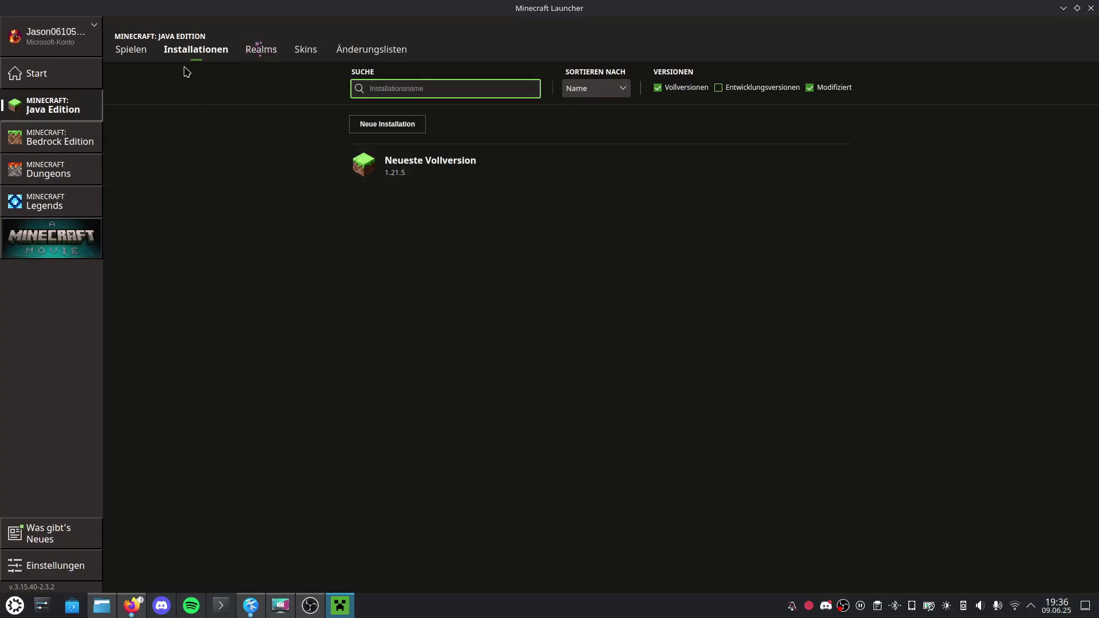
Step: Create a release 1.7.10 installation without launching, accepting the older-version risk warning
left_click(382, 124)
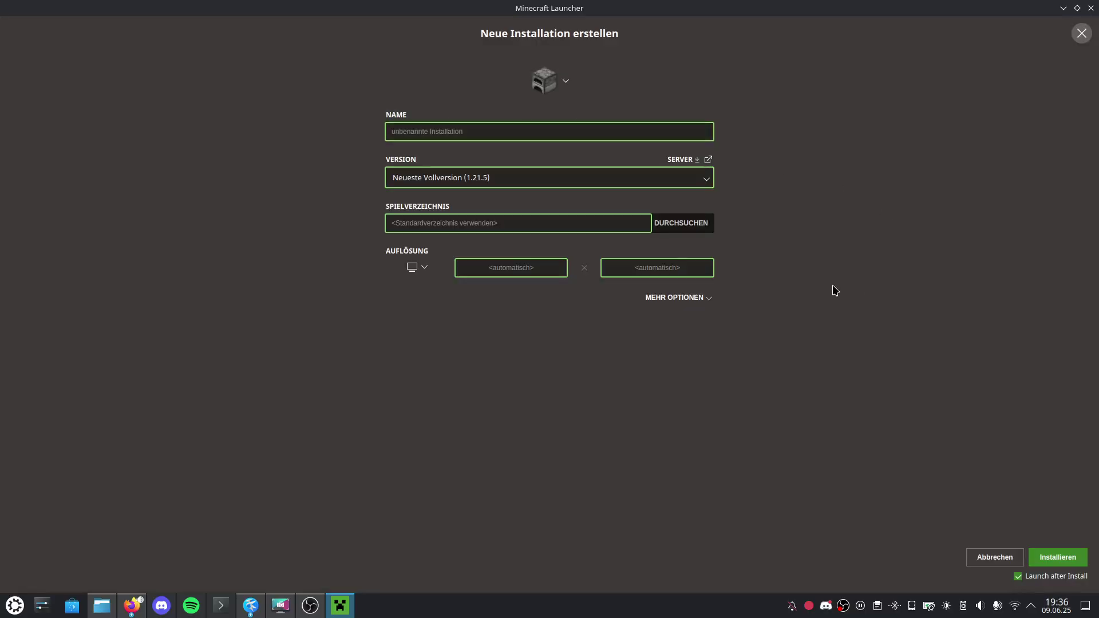
left_click(542, 174)
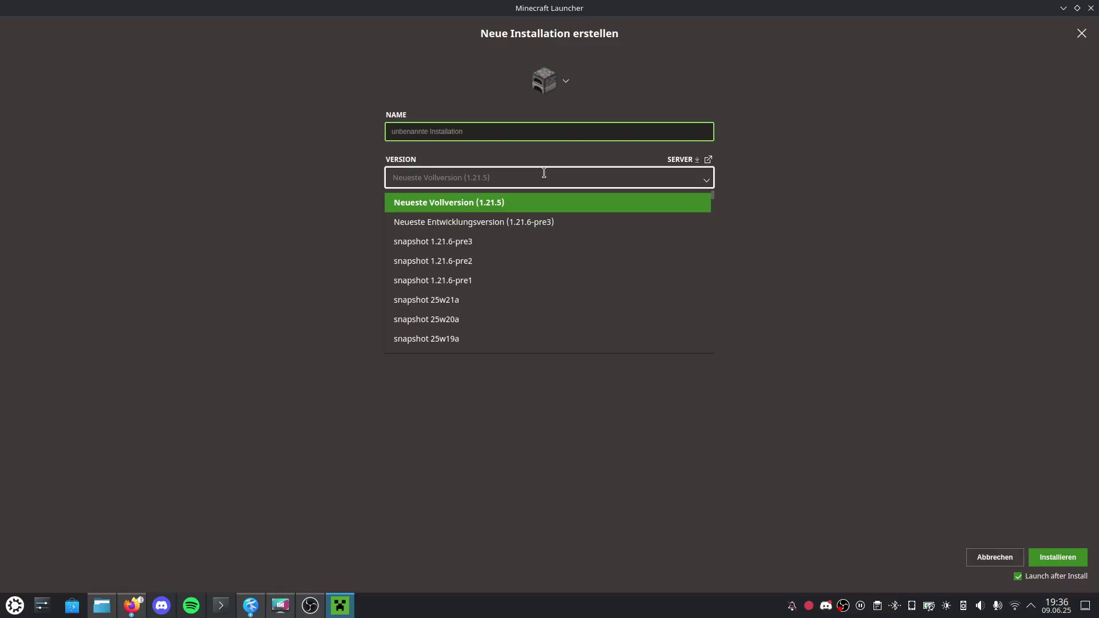
type("1.710")
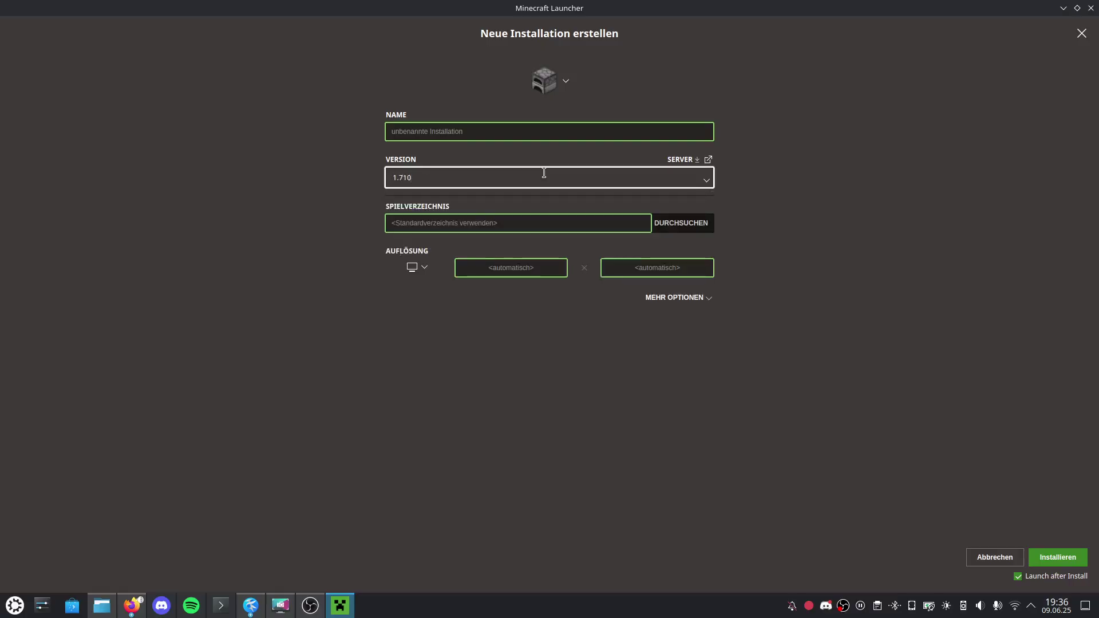
type(".1")
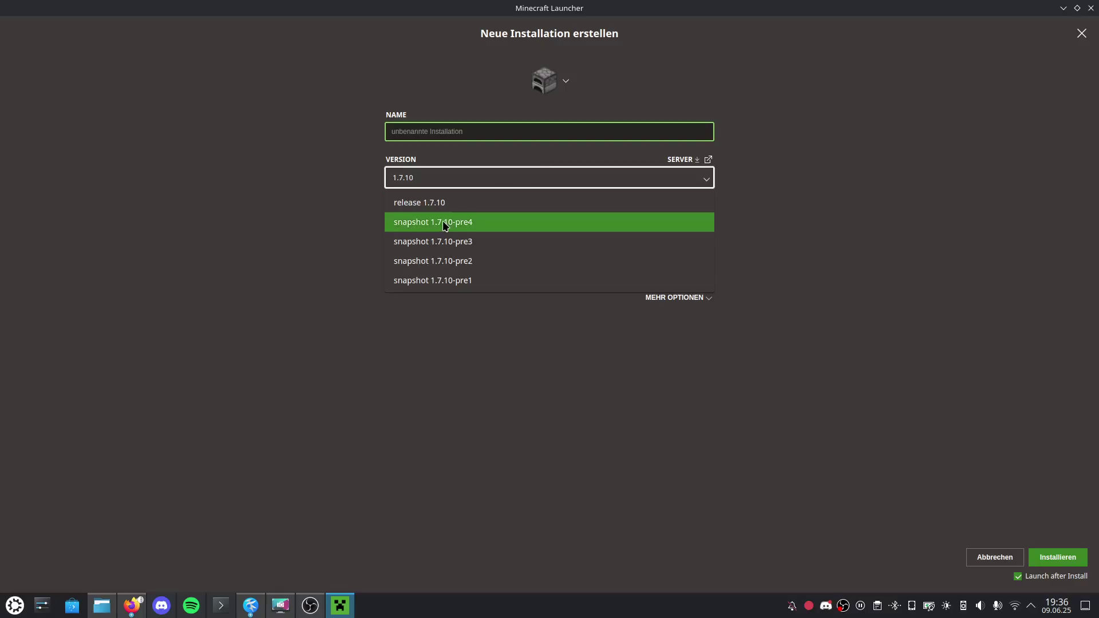
left_click(424, 202)
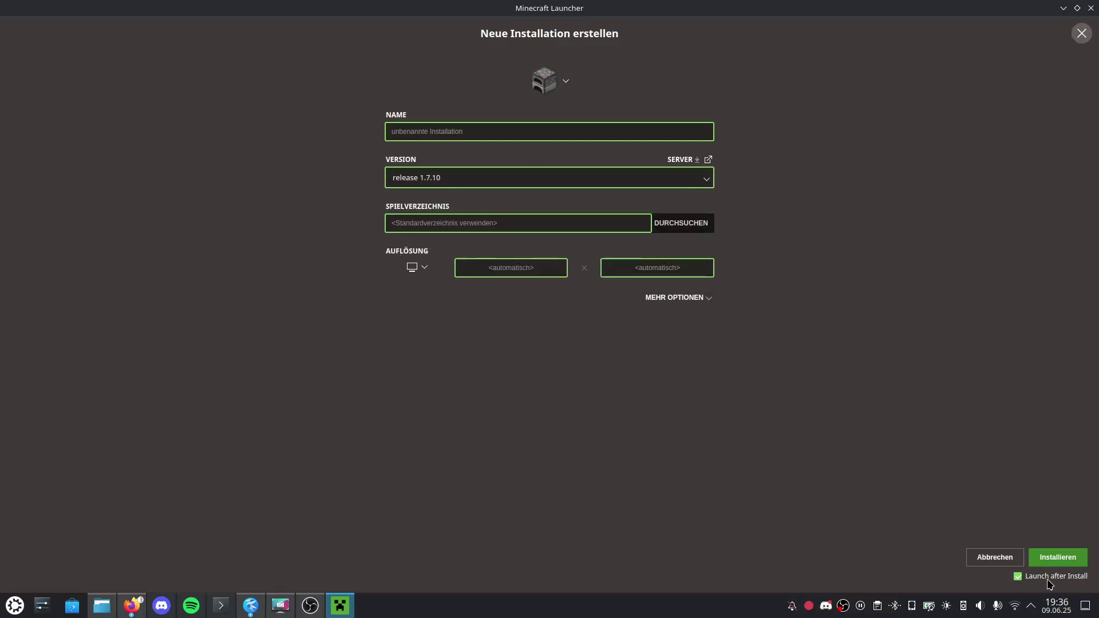
left_click(1029, 580)
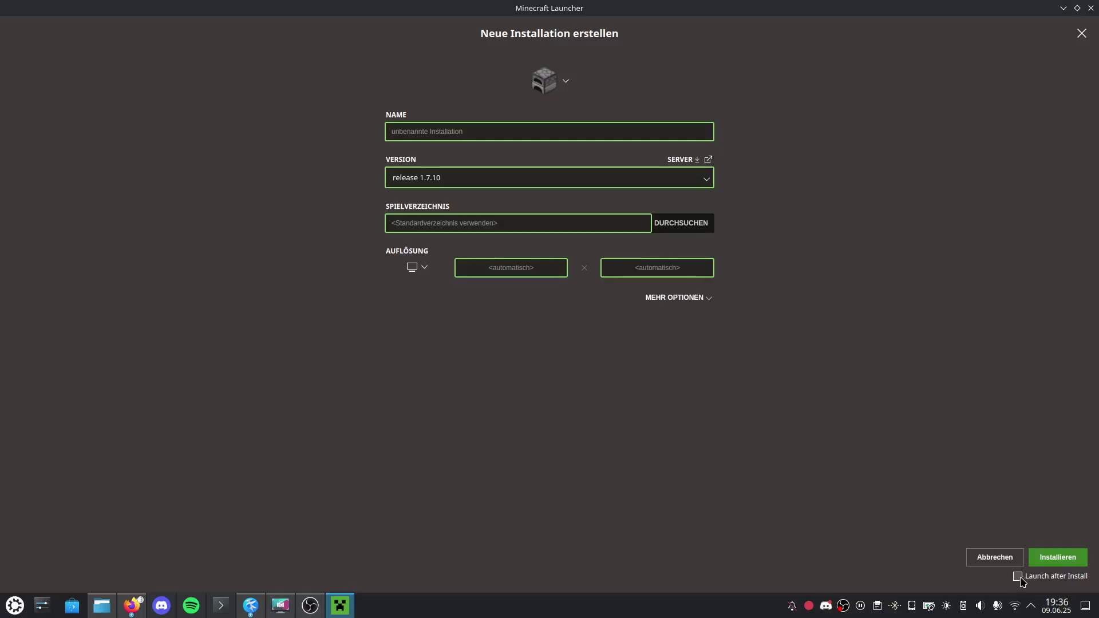
left_click(1042, 558)
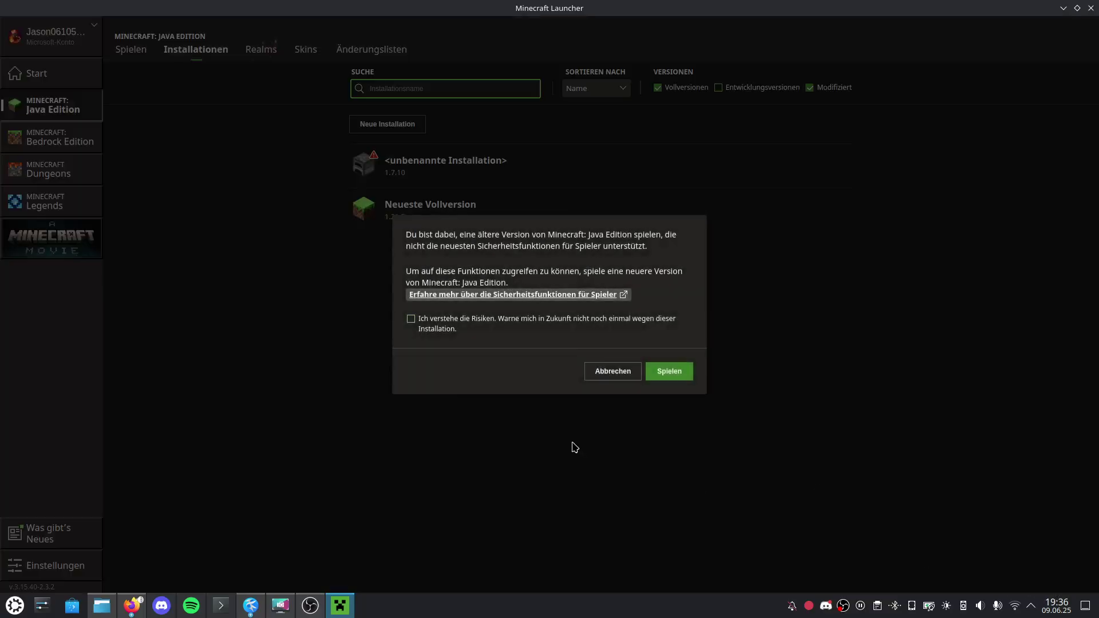
left_click(467, 326)
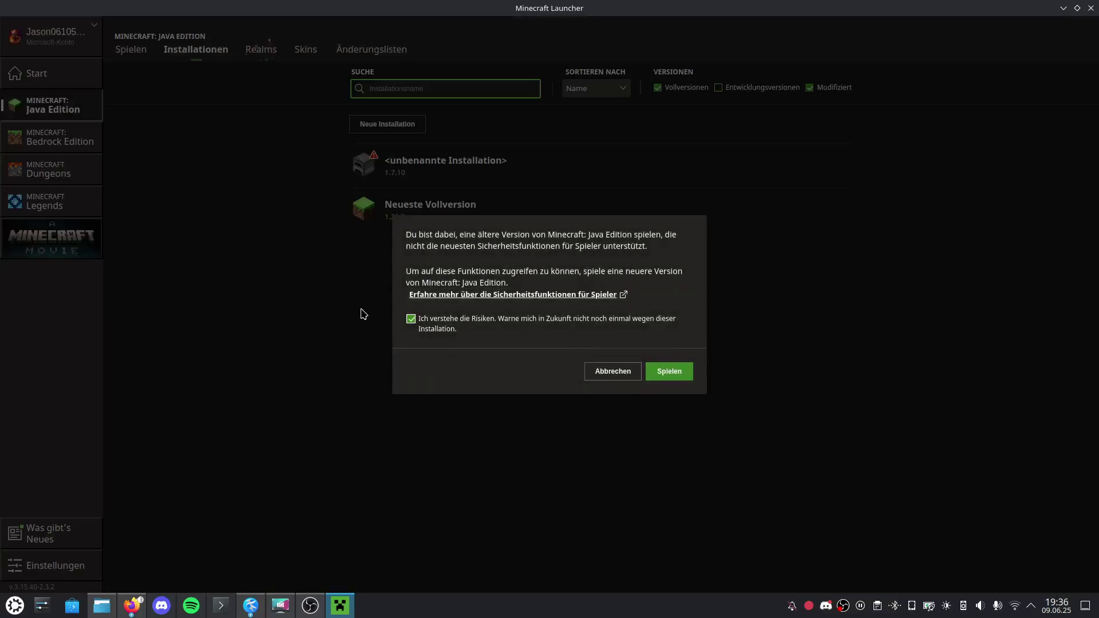
left_click(680, 375)
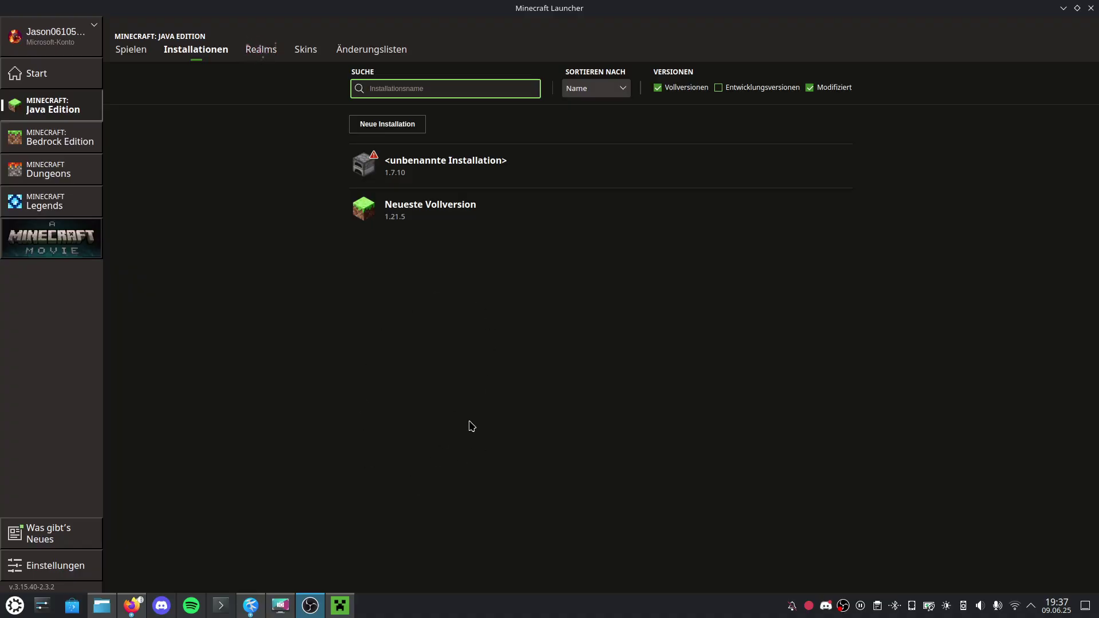
Step: Create a release 1.12.2 installation, accepting the older-version risk warning
left_click(361, 126)
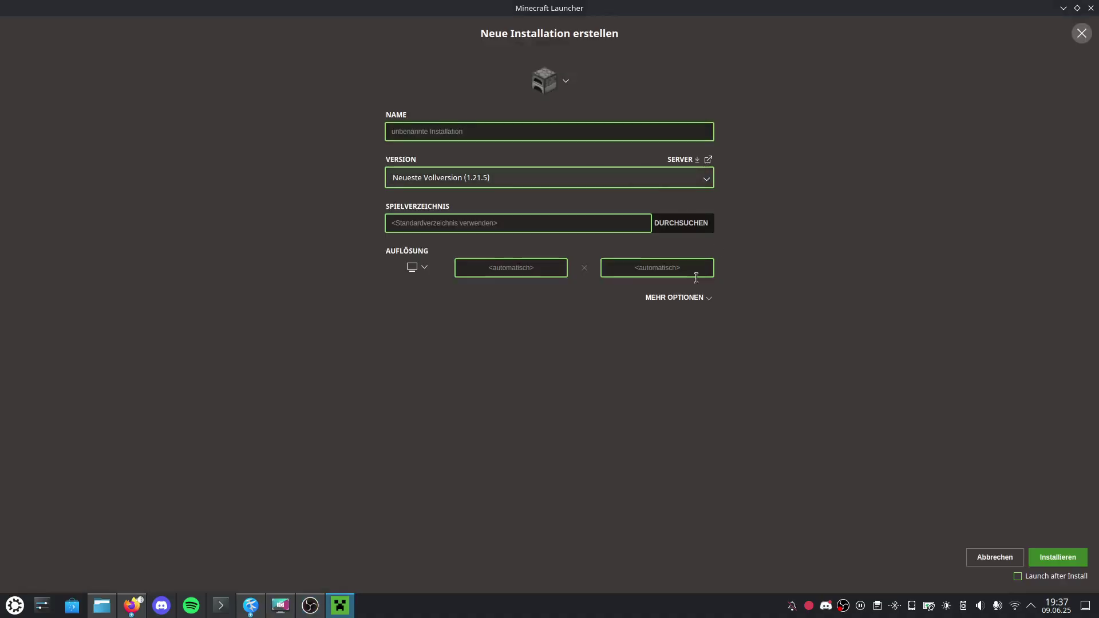
left_click(474, 177)
type("1.12.2")
left_click(473, 197)
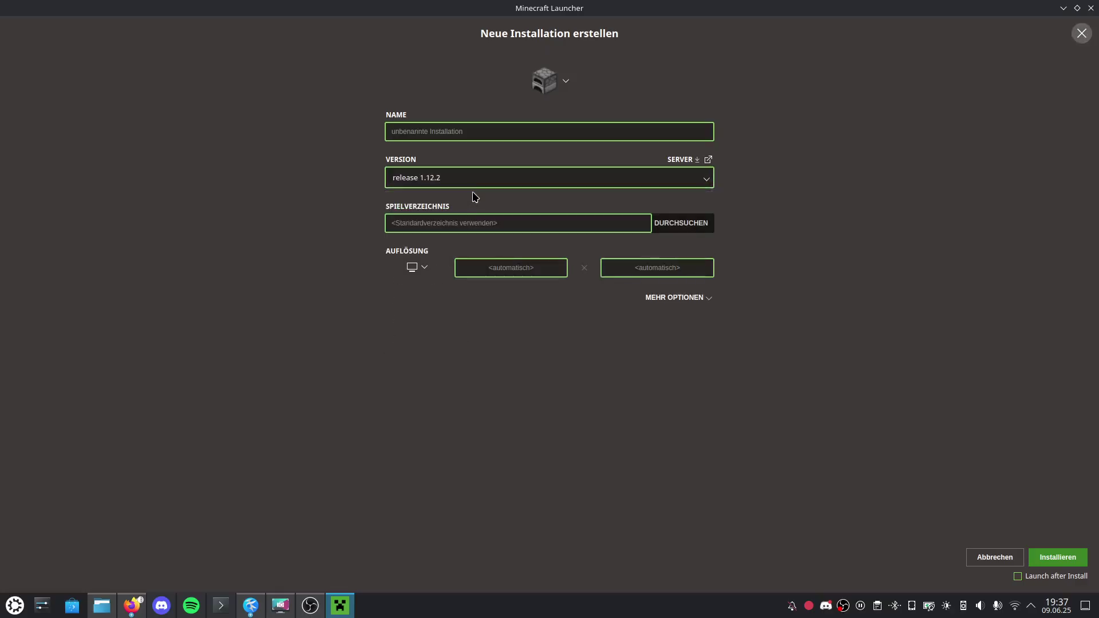
left_click(1065, 557)
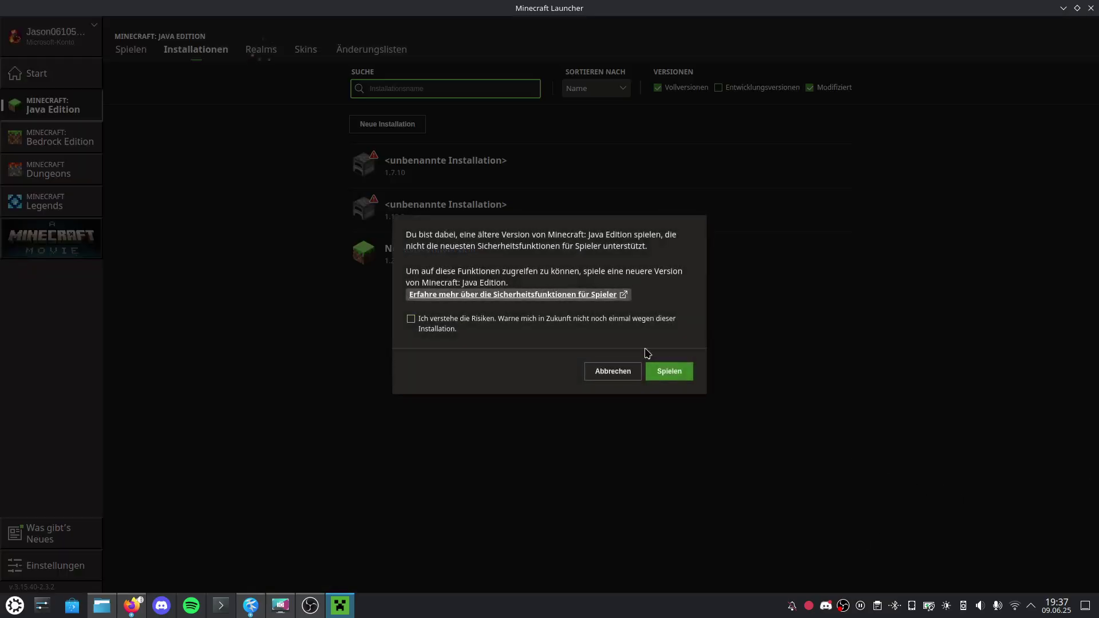
left_click(508, 321)
left_click(648, 375)
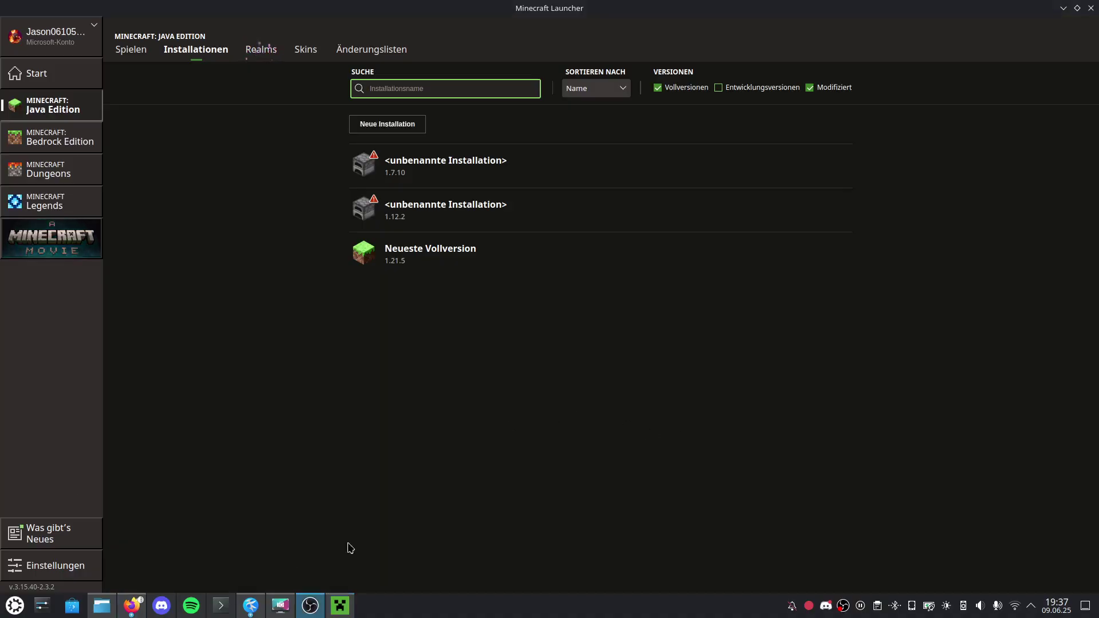
Step: Create a third installation for release 1.16.5
left_click(384, 125)
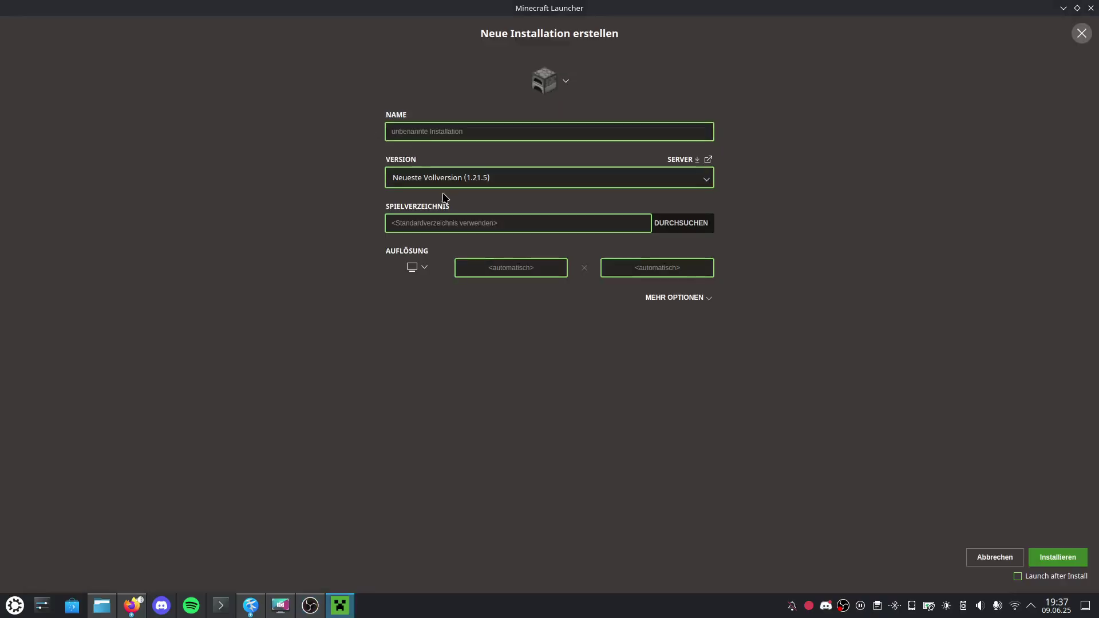
left_click(421, 177)
type("1.16")
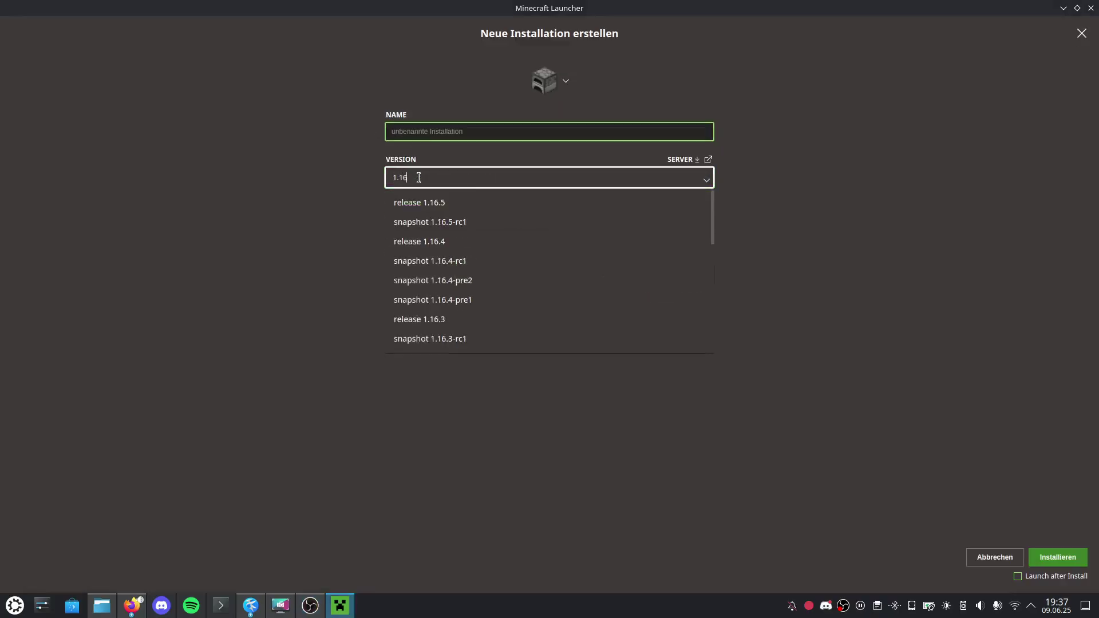
type(".5")
left_click(440, 194)
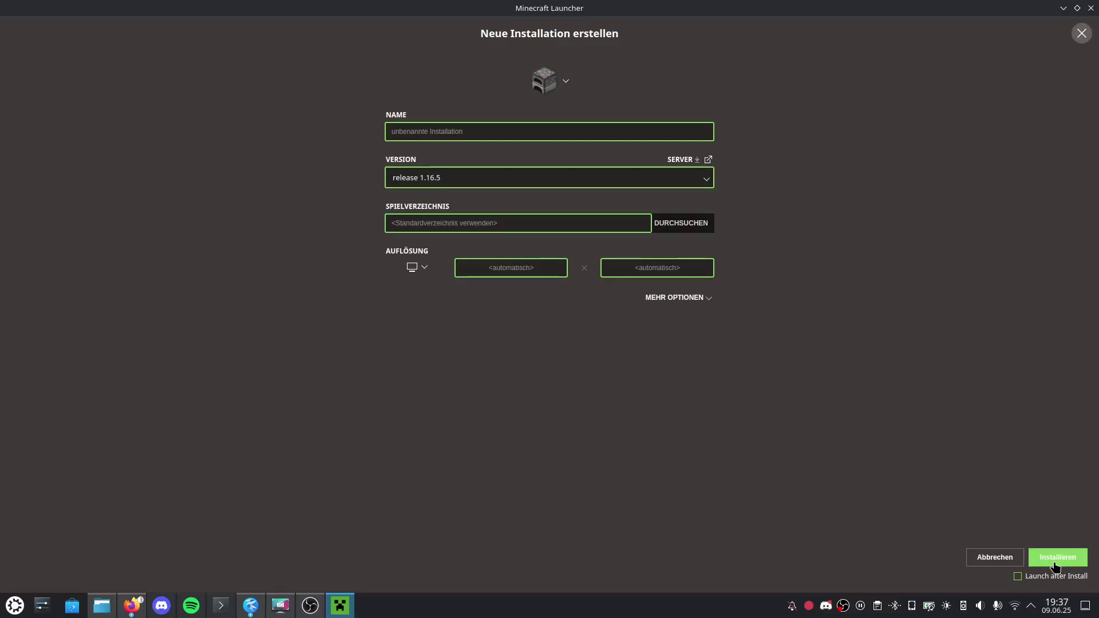
left_click(1055, 563)
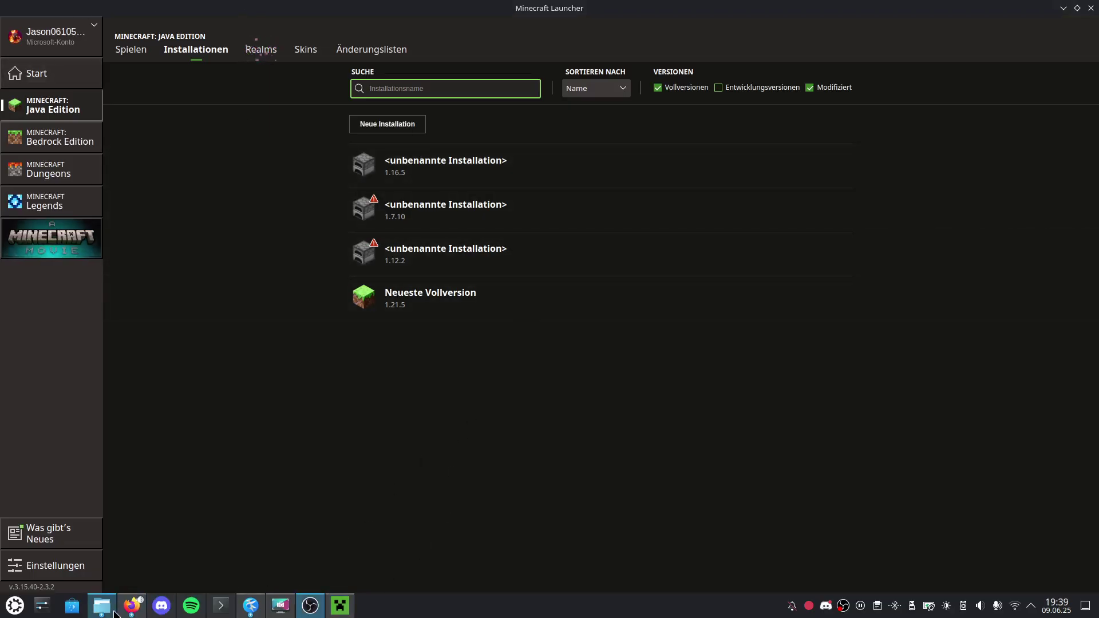
mouse_move(132, 605)
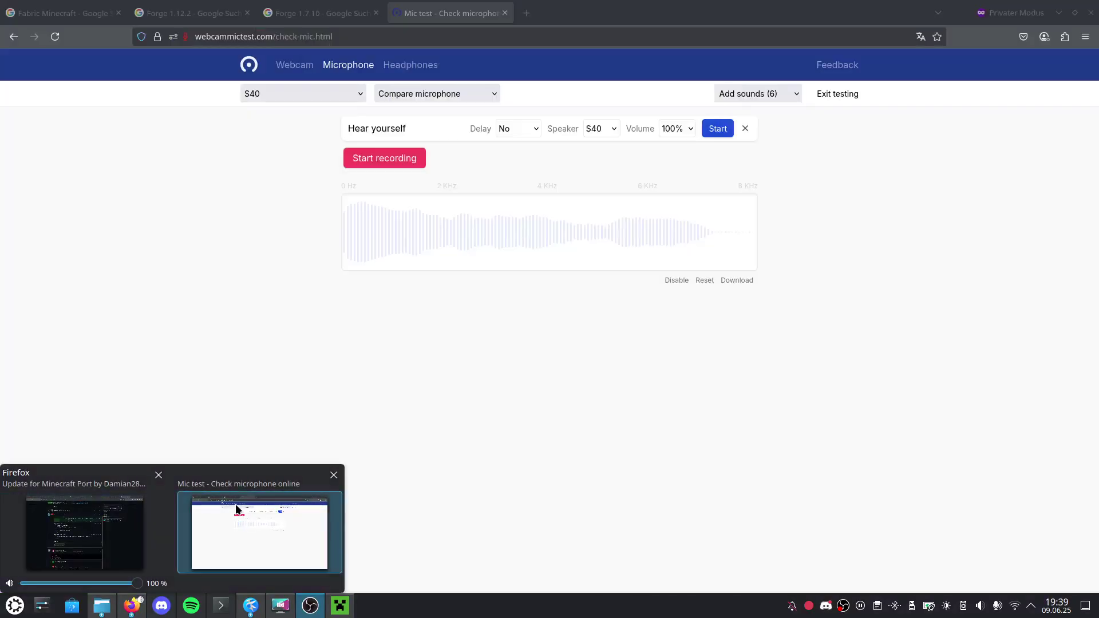
Step: From the Fabric search results in Firefox, reach the installer download page on fabricmc.net
left_click(236, 507)
left_click(64, 13)
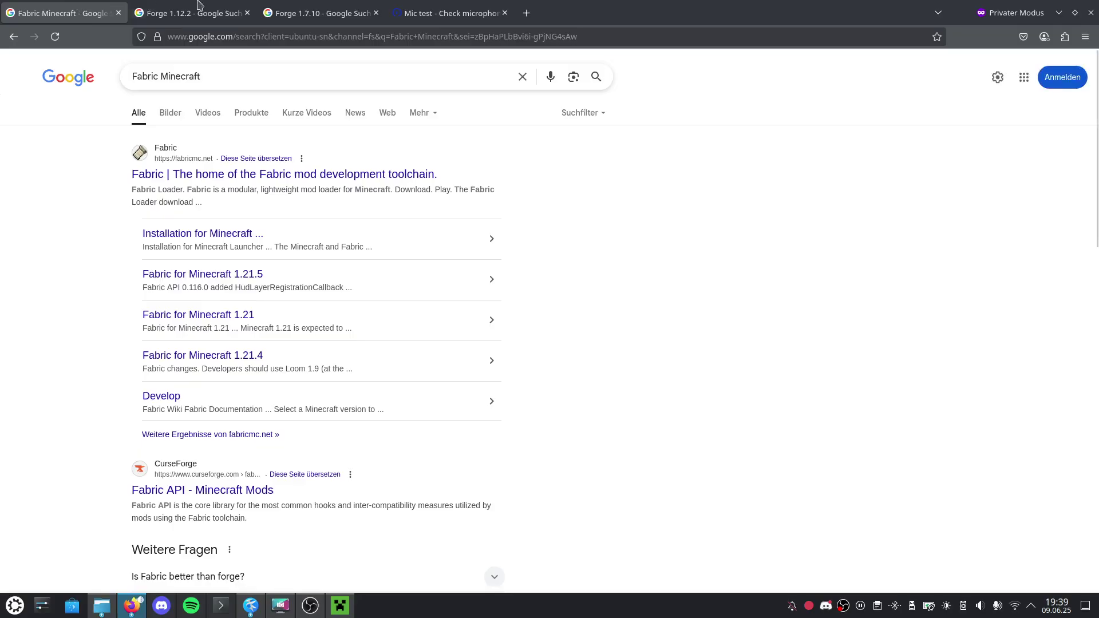
left_click(504, 13)
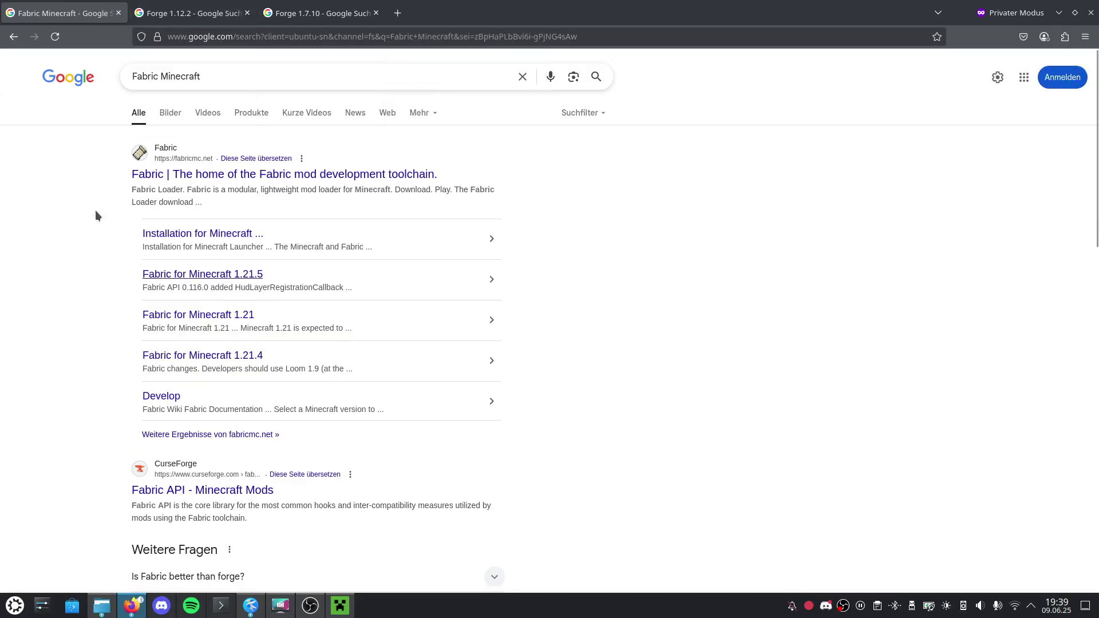
left_click(125, 68)
triple_click(247, 72)
left_click(745, 231)
left_click(261, 175)
left_click(549, 210)
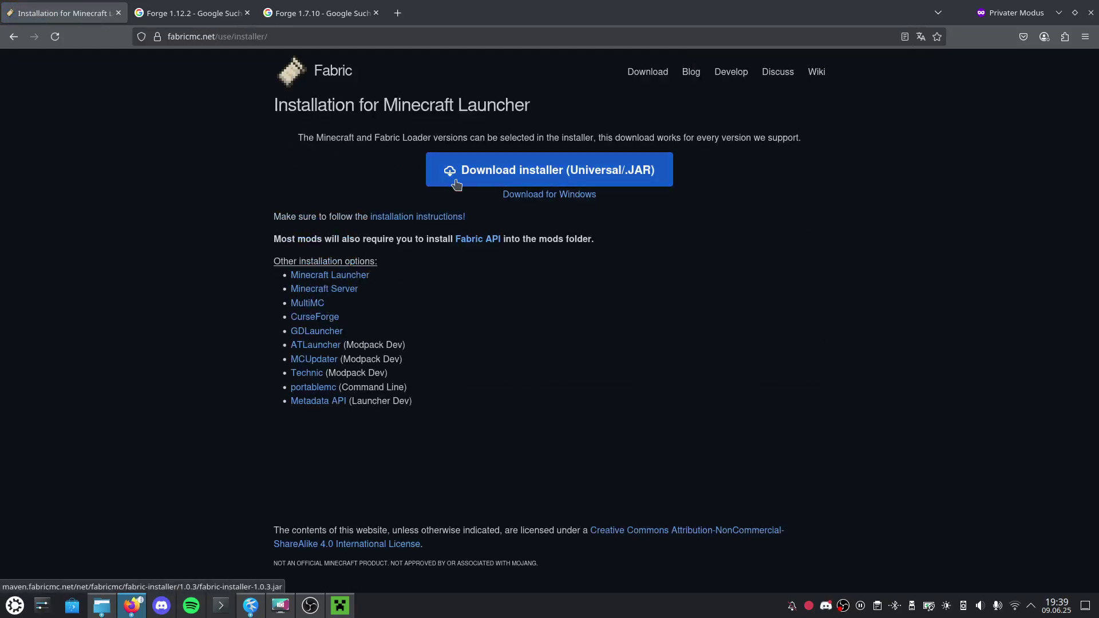
Step: Download the universal Fabric installer JAR and dismiss the app chooser for it
left_click(451, 181)
left_click(884, 79)
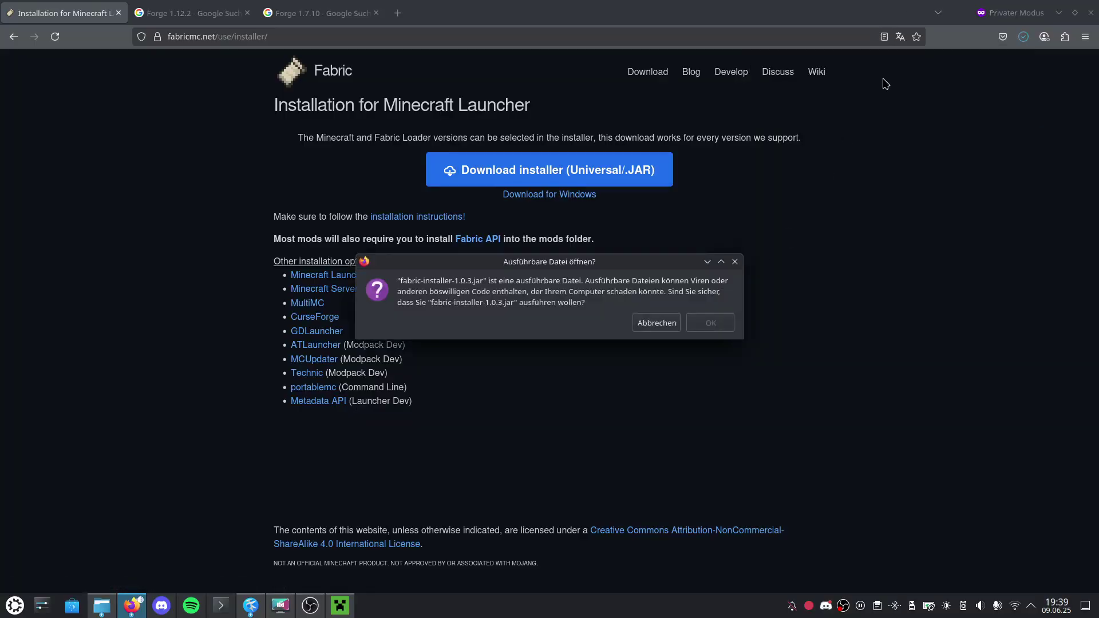
left_click(712, 321)
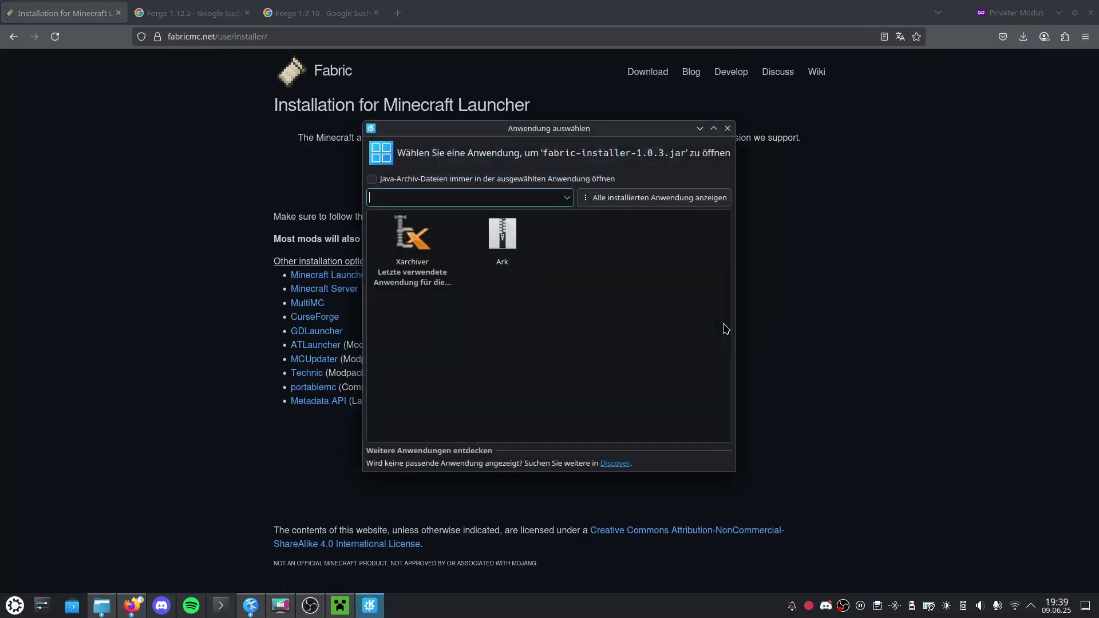
left_click(727, 128)
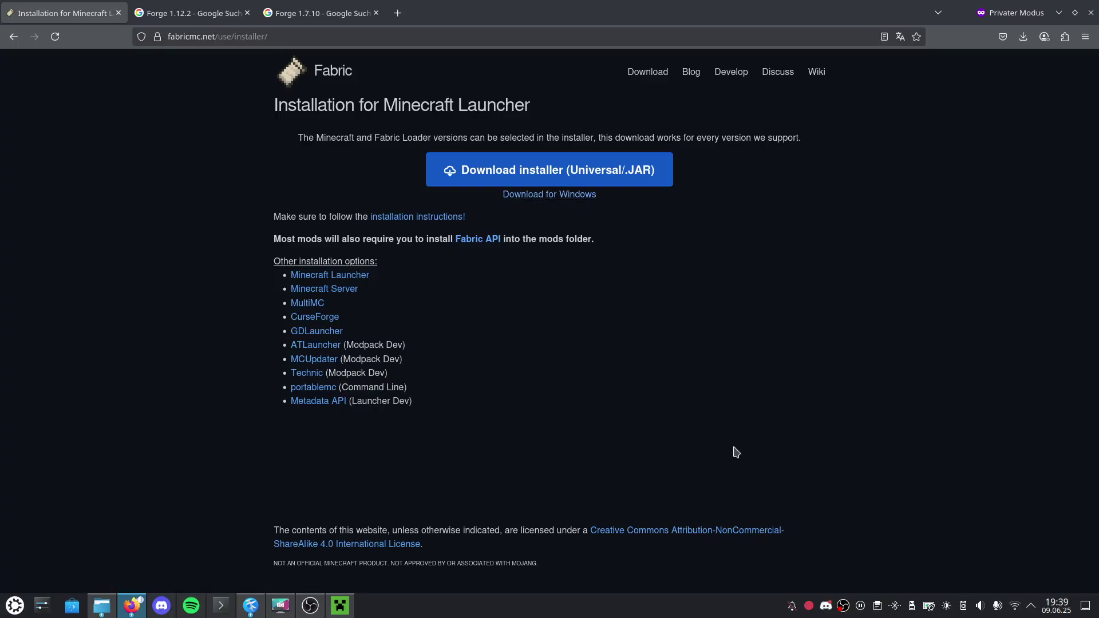
Step: Open a terminal in the Downloads folder from Dolphin
left_click(95, 607)
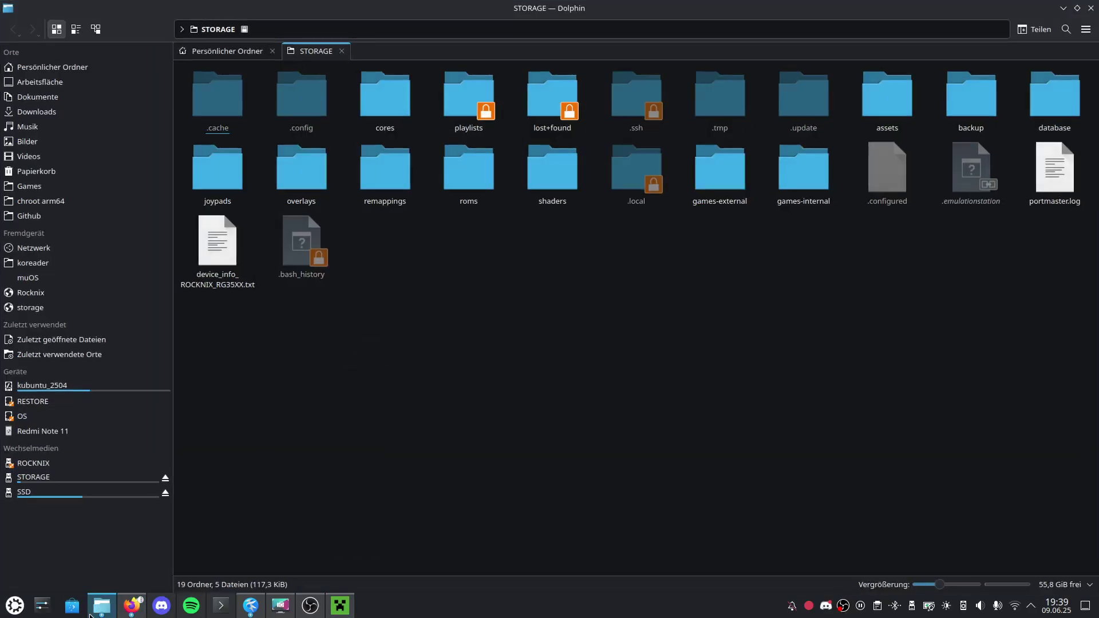
left_click(94, 115)
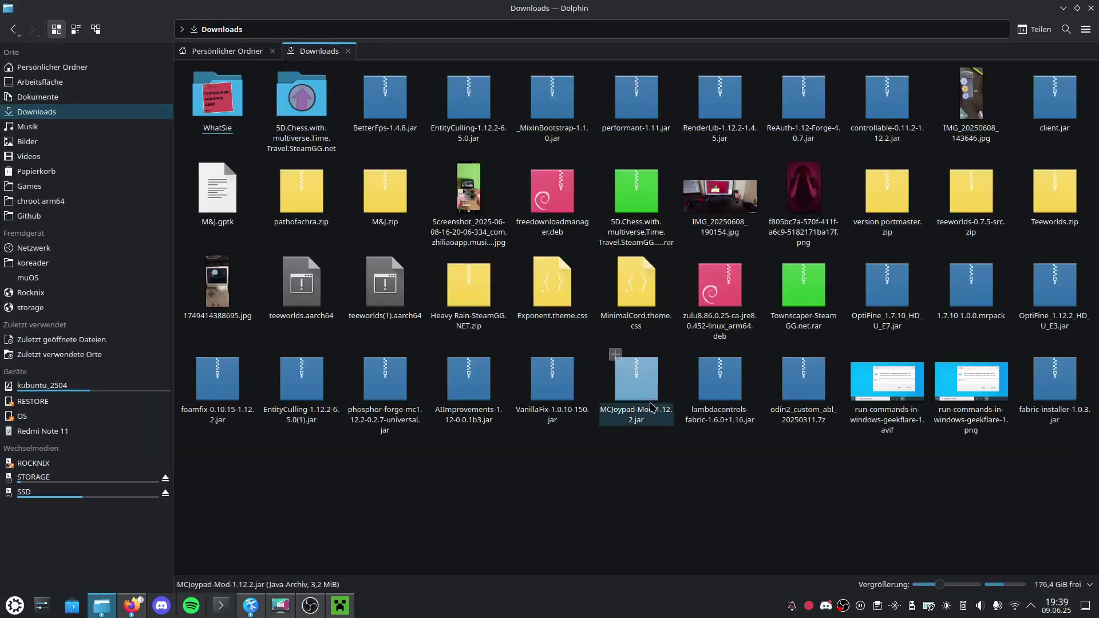
right_click(664, 469)
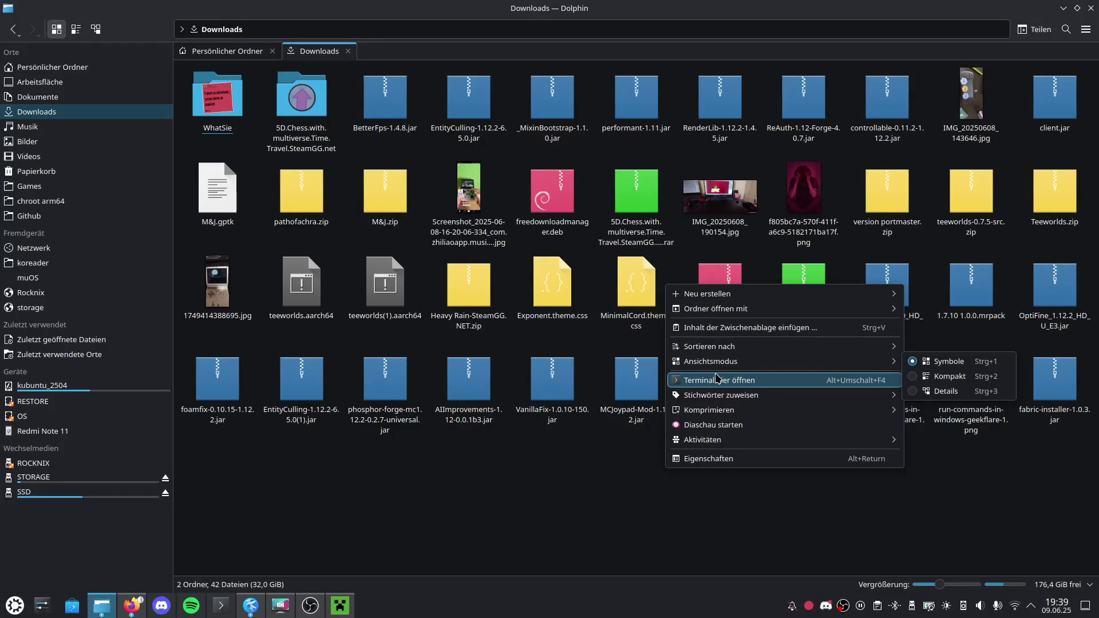
left_click(756, 380)
type("./f")
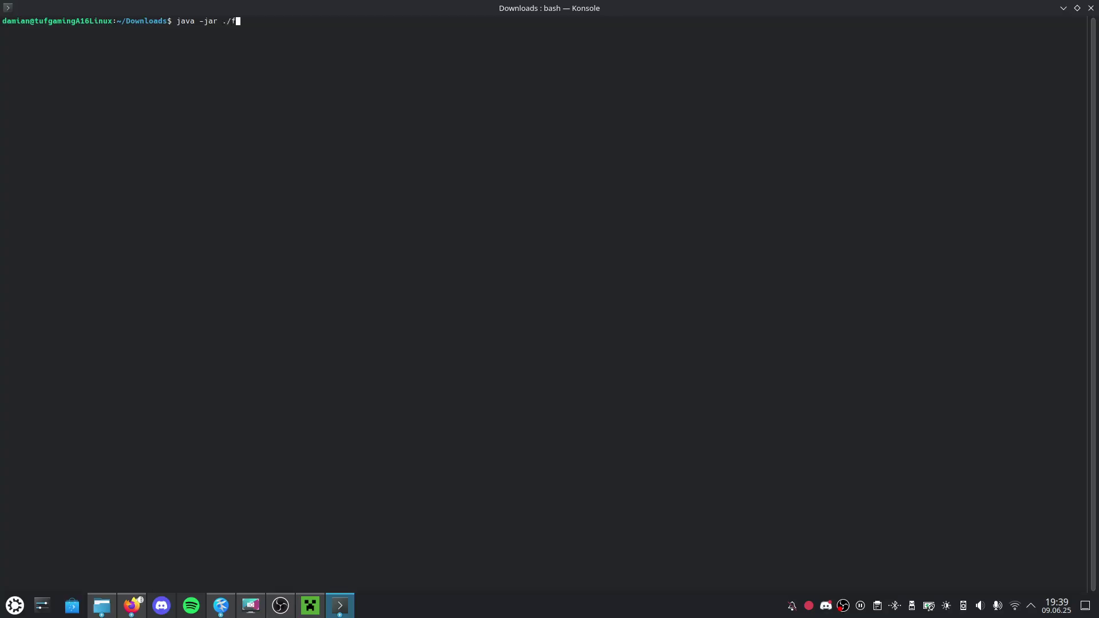
Step: Run the Fabric installer via java -jar and choose Minecraft 1.16.5 with loader 0.16.14
key("Tab")
key("Return")
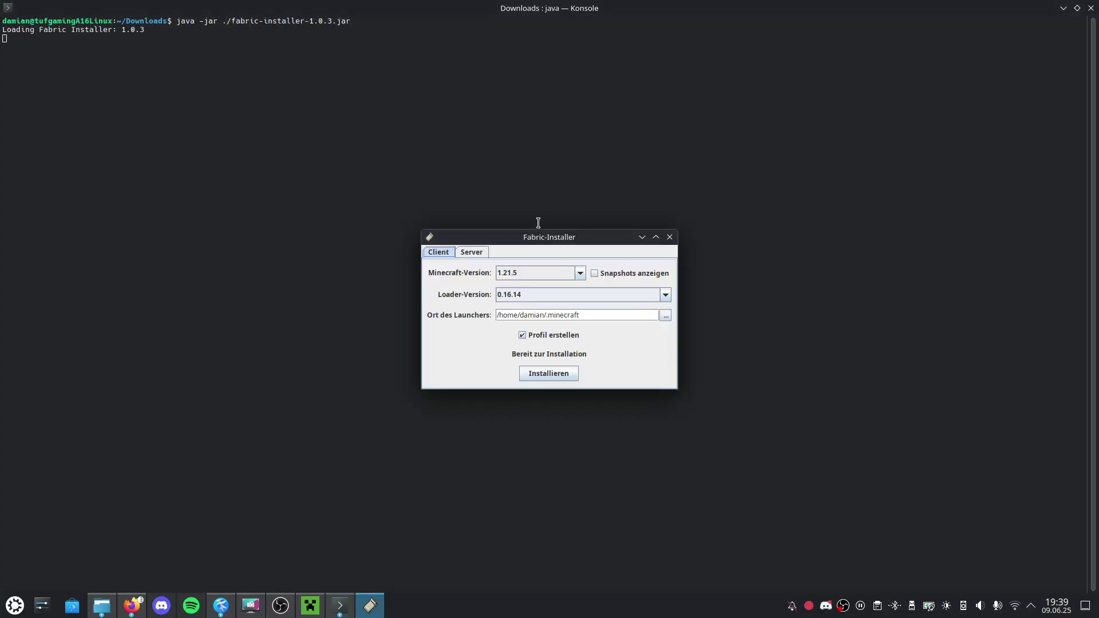
left_click_drag(539, 240, 522, 238)
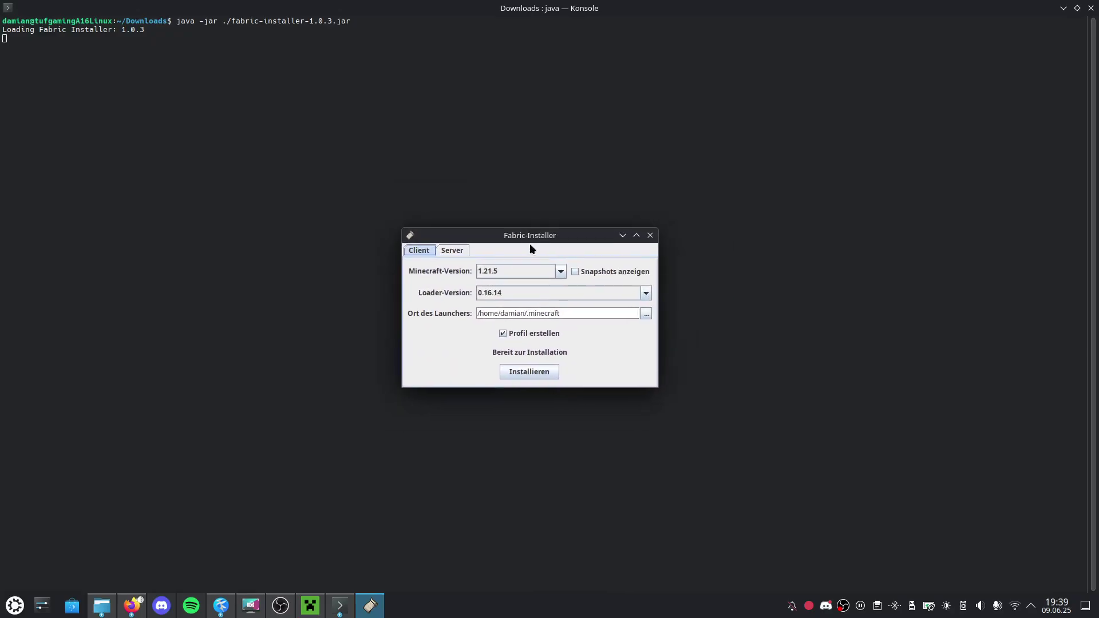
left_click(560, 271)
scroll(521, 309, "down", 1)
scroll(521, 309, "down", 1)
scroll(521, 310, "down", 2)
scroll(521, 312, "down", 2)
left_click(504, 339)
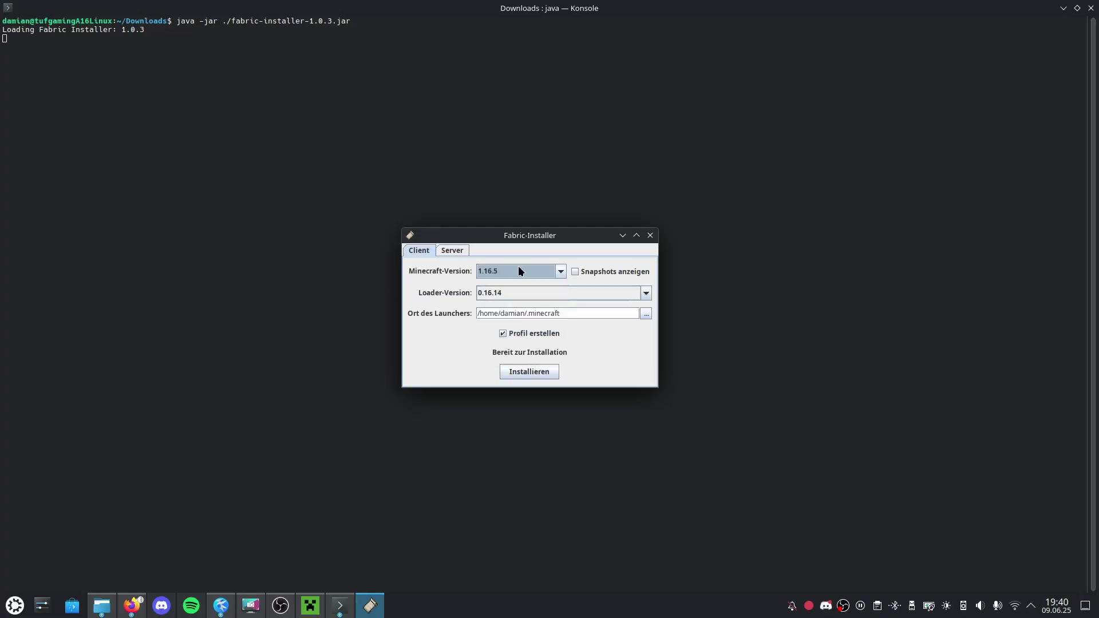
left_click(517, 294)
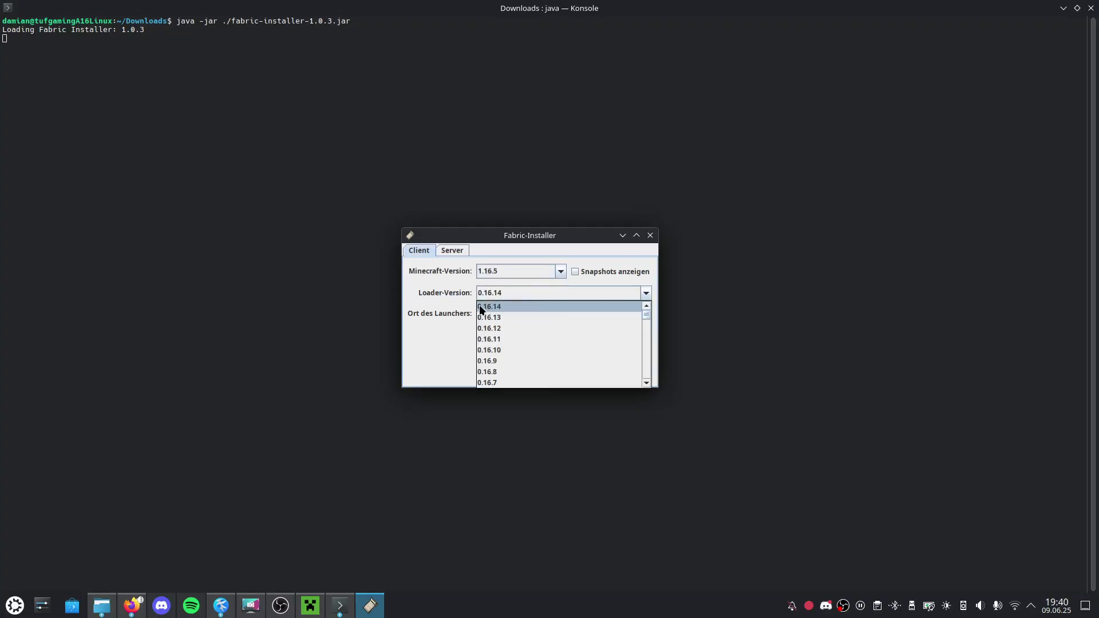
left_click(460, 293)
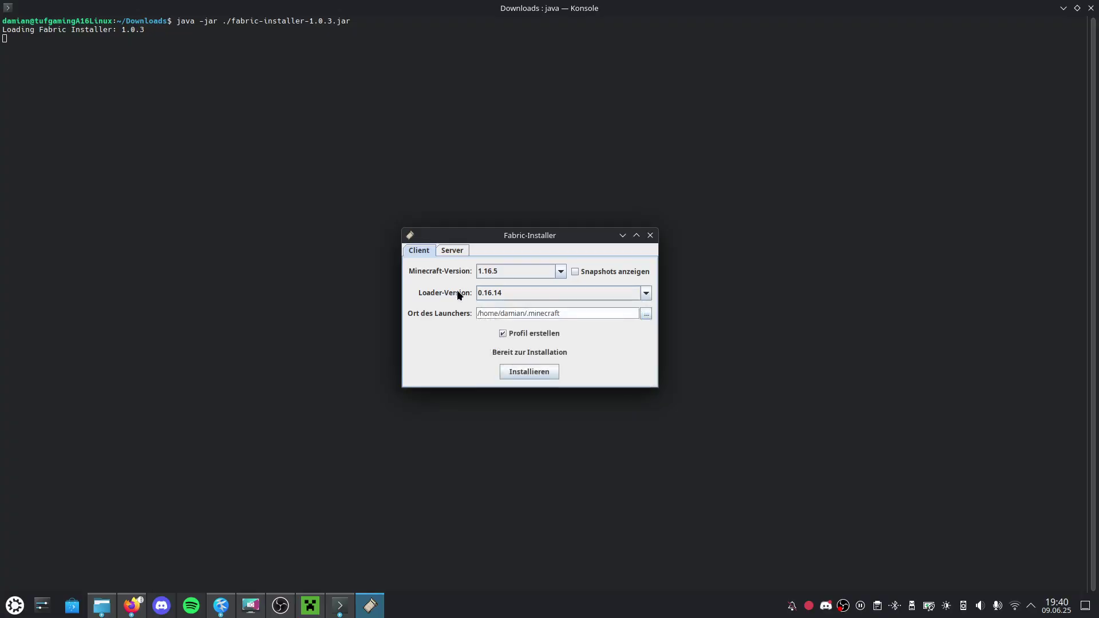
Step: Install the Fabric loader profile, confirm success and close the installer
left_click(526, 375)
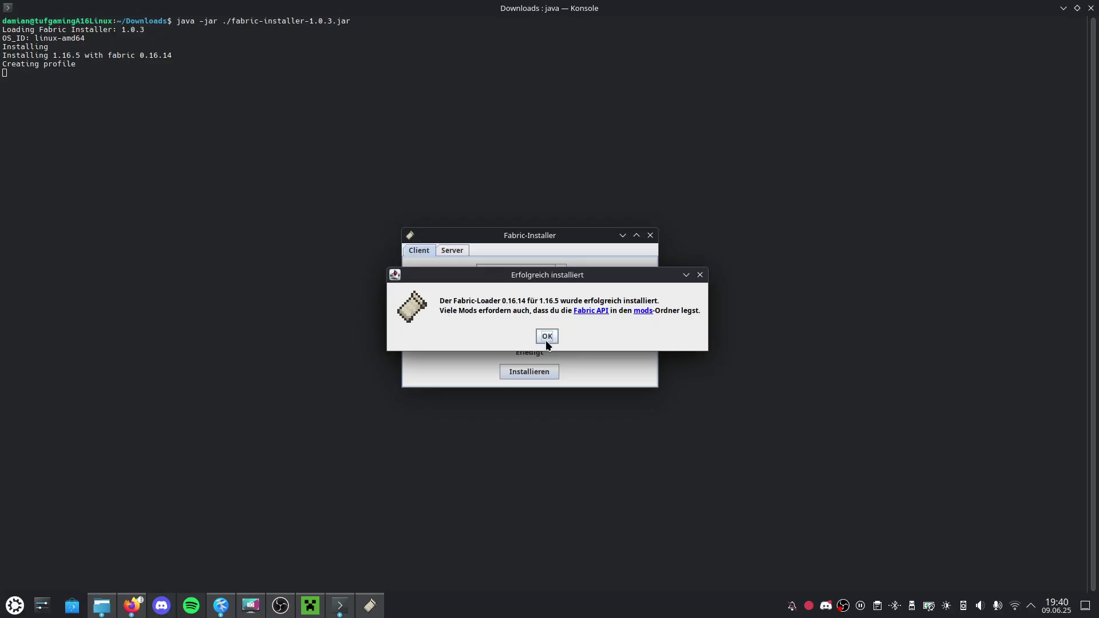
left_click(546, 338)
left_click(651, 236)
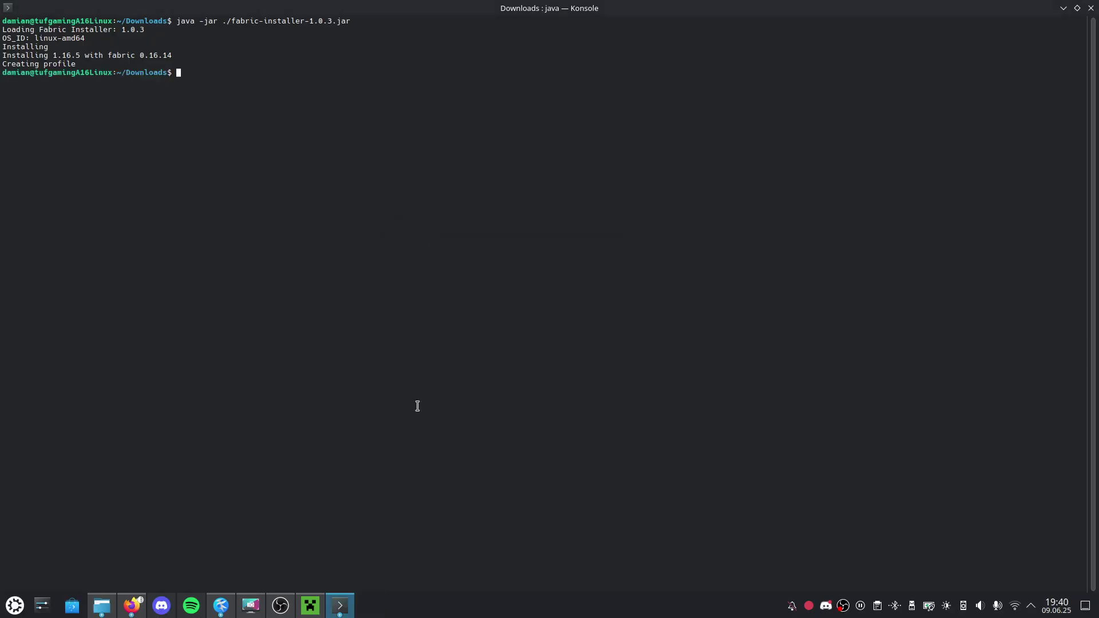
key("alt+Tab")
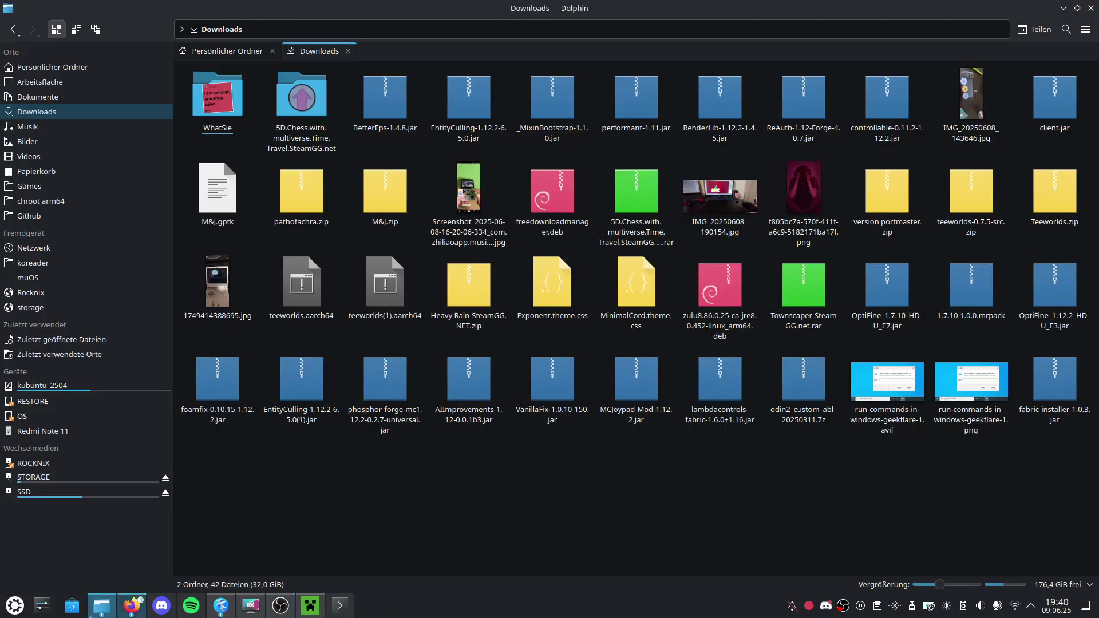
Step: Download the latest Forge 1.12.2 installer from minecraftforge, skipping the ad page
left_click(131, 604)
left_click(218, 9)
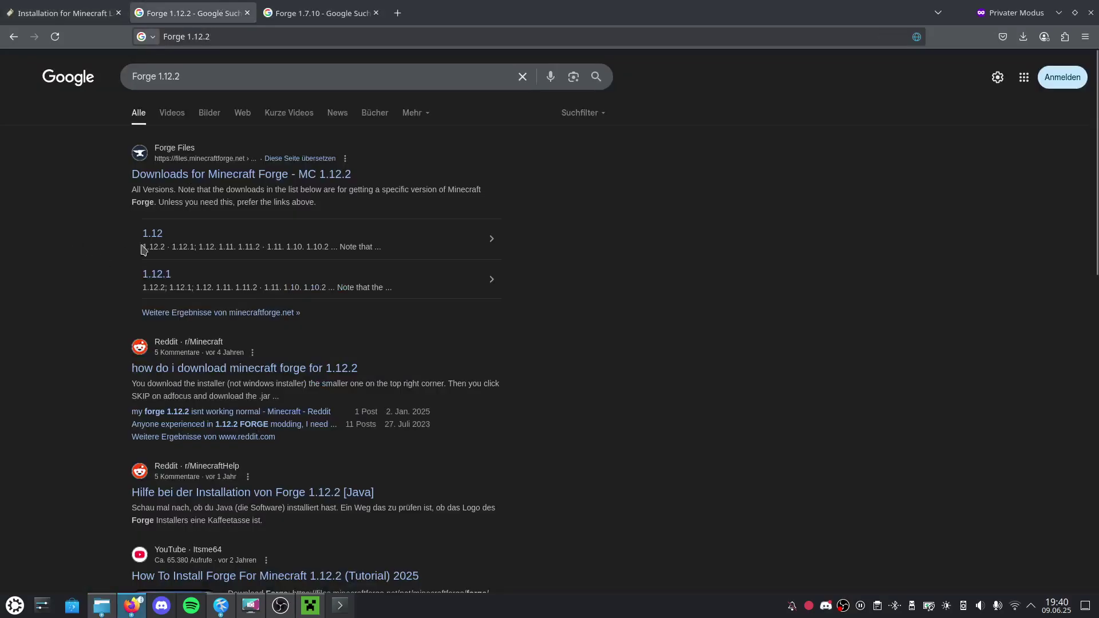
left_click(255, 36)
key("Escape")
left_click(216, 174)
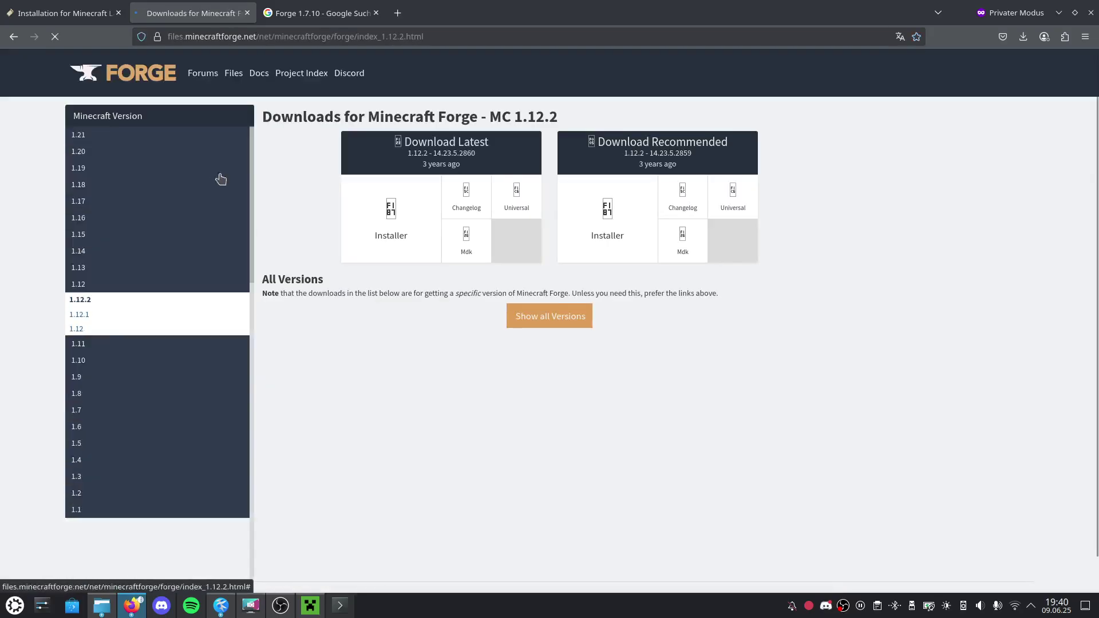
left_click(390, 245)
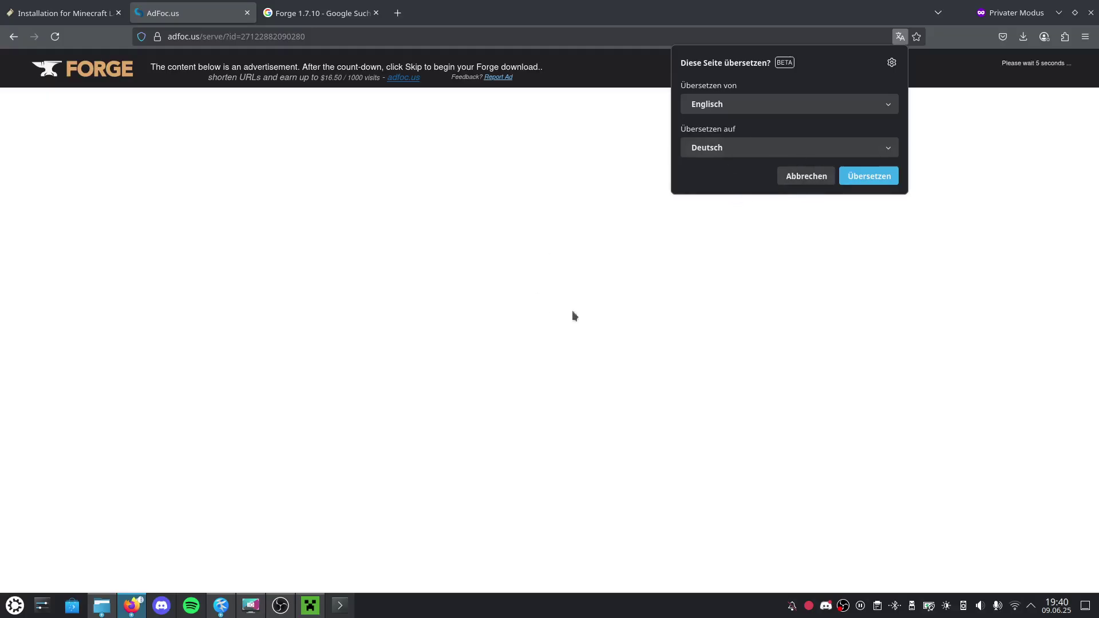
left_click(783, 175)
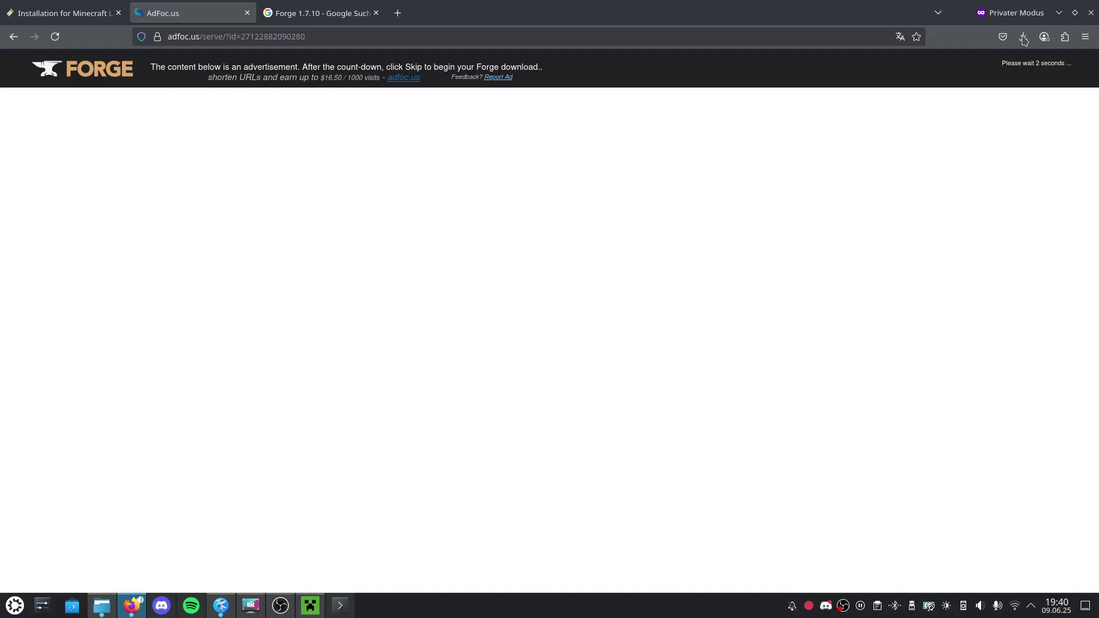
left_click(1020, 71)
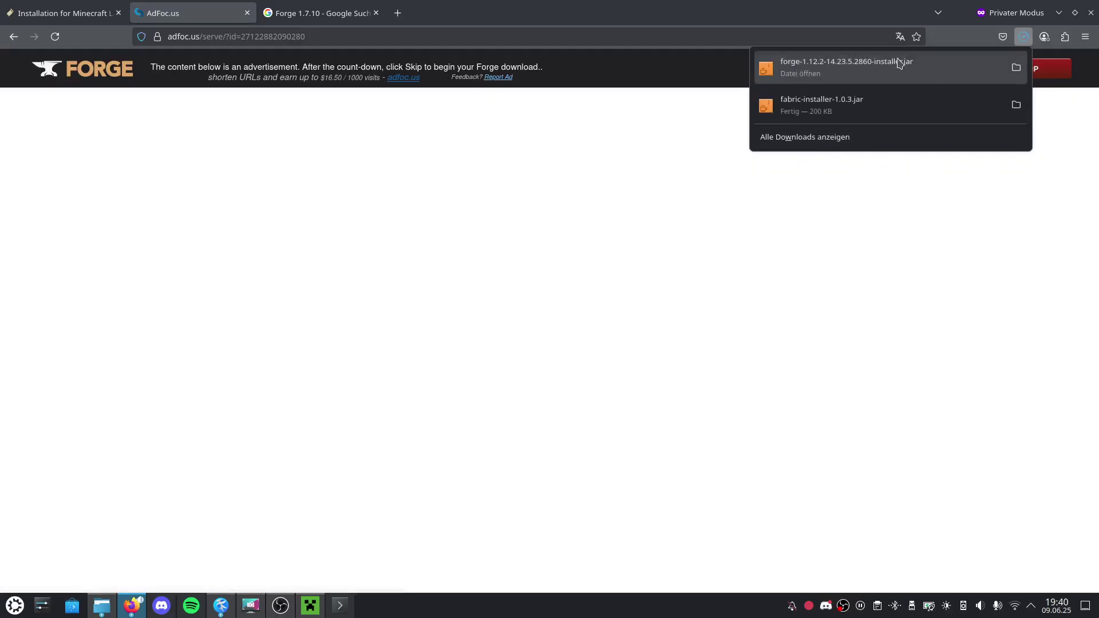
Step: Close the stray terminal and return to the Downloads folder in Dolphin
left_click(339, 605)
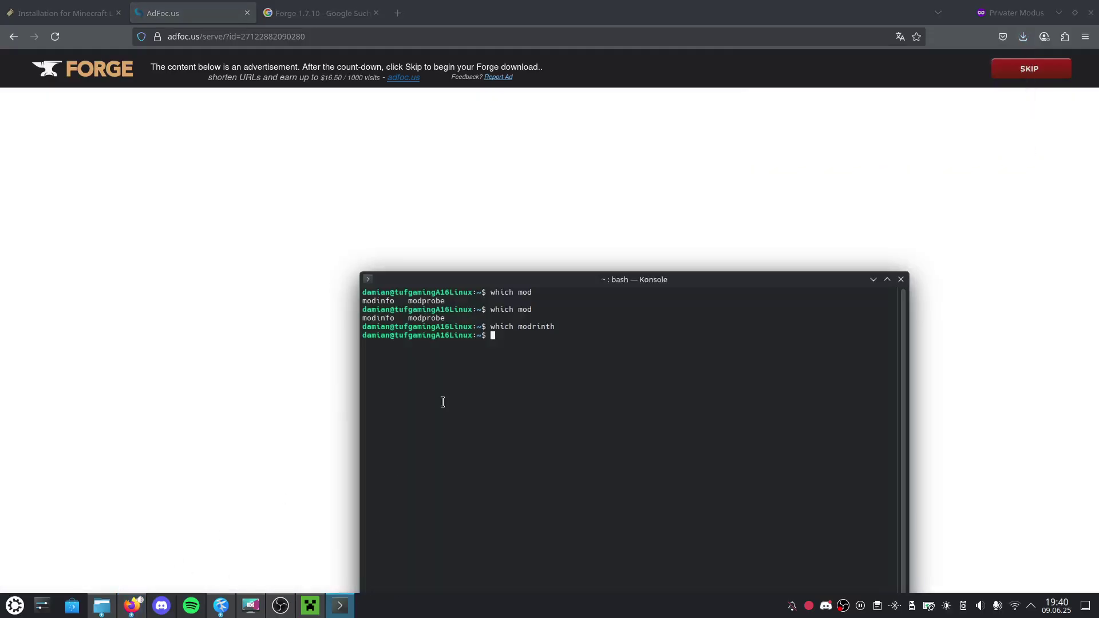
left_click(901, 279)
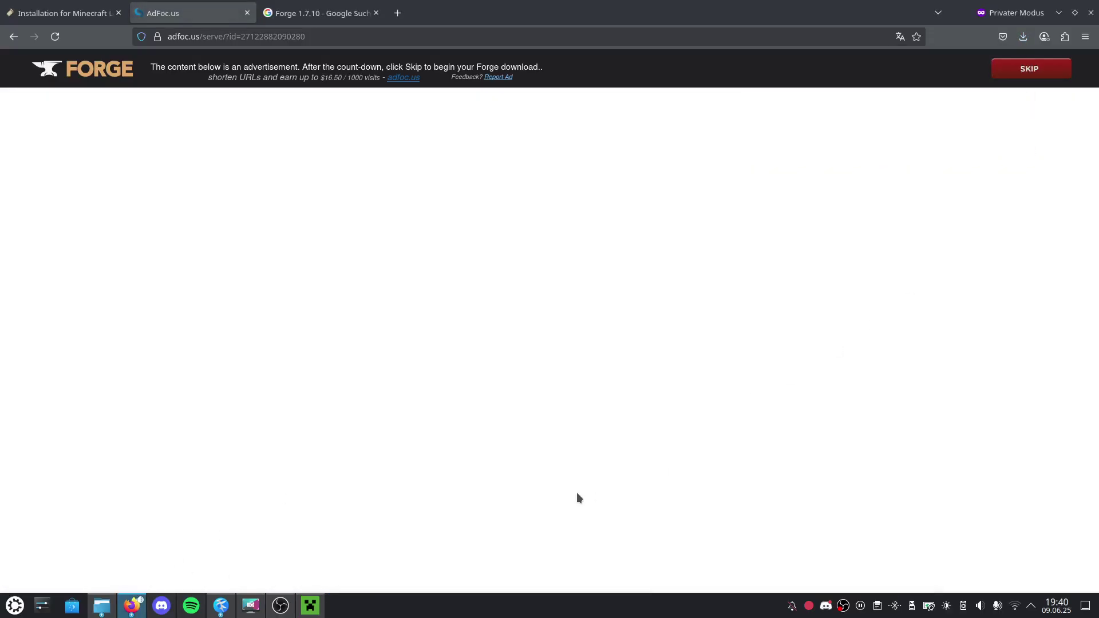
left_click(102, 605)
right_click(318, 550)
Step: Run the Forge 1.12.2-14.23.5.2860 installer via java -jar and install the client profile
left_click(397, 462)
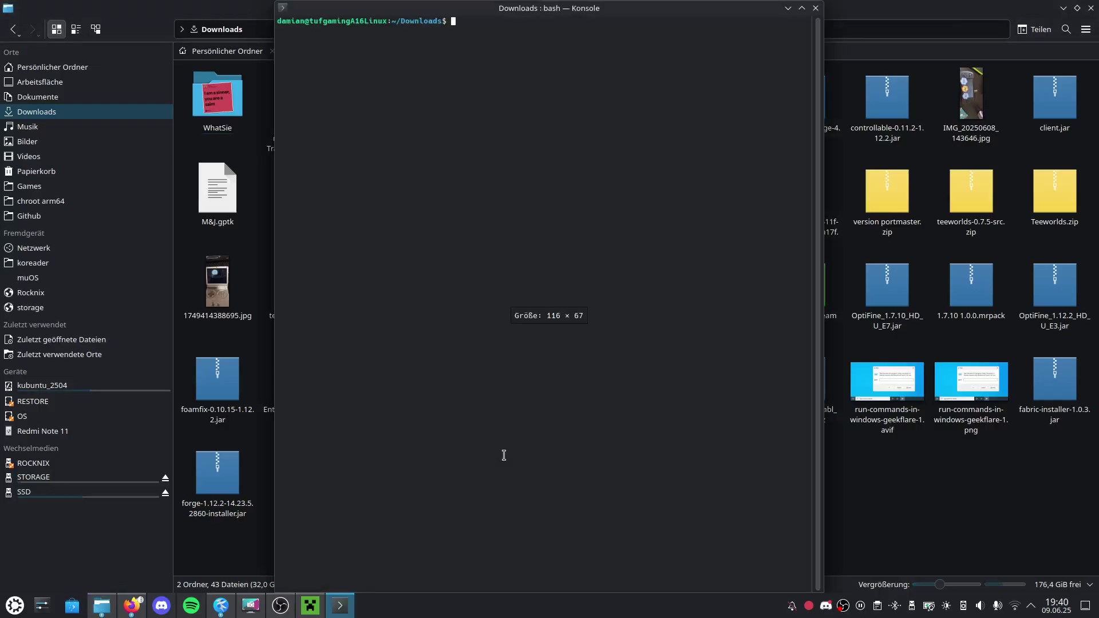
type("jav")
key("BackSpace")
type("which modrinth")
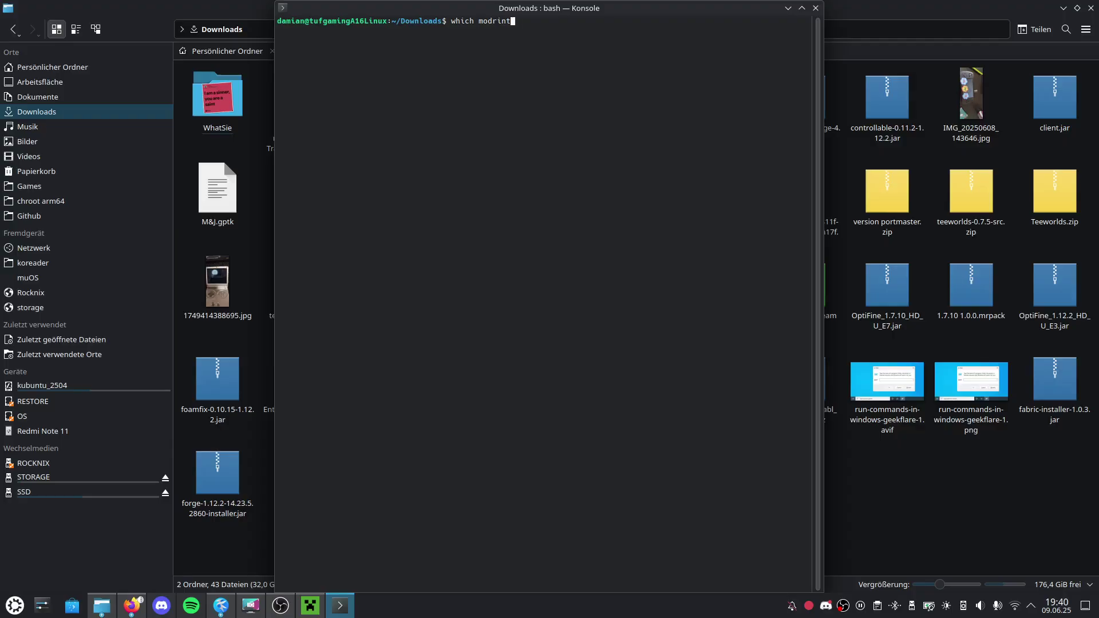
key("BackSpace")
key("BackSpace")
key("BackSpace")
key("Tab")
key("Return")
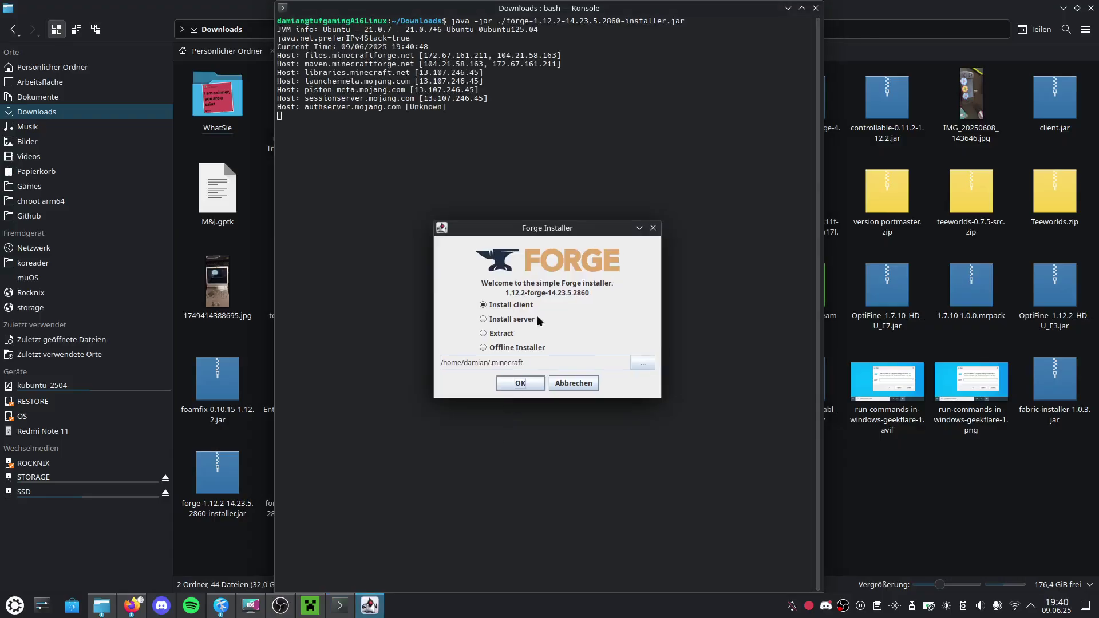
left_click(519, 384)
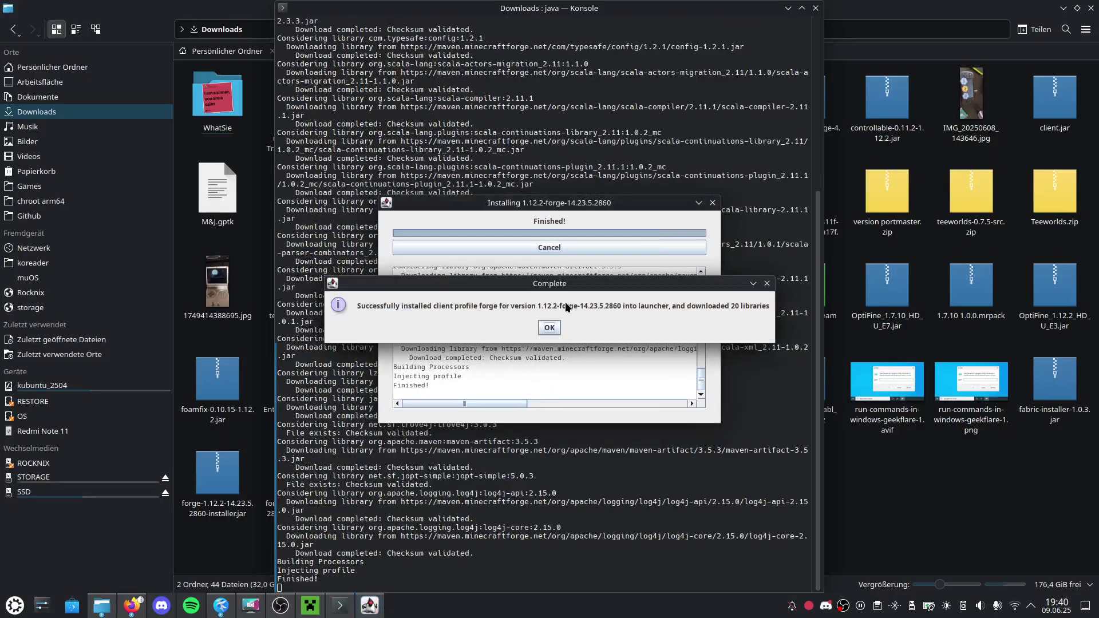
left_click(558, 329)
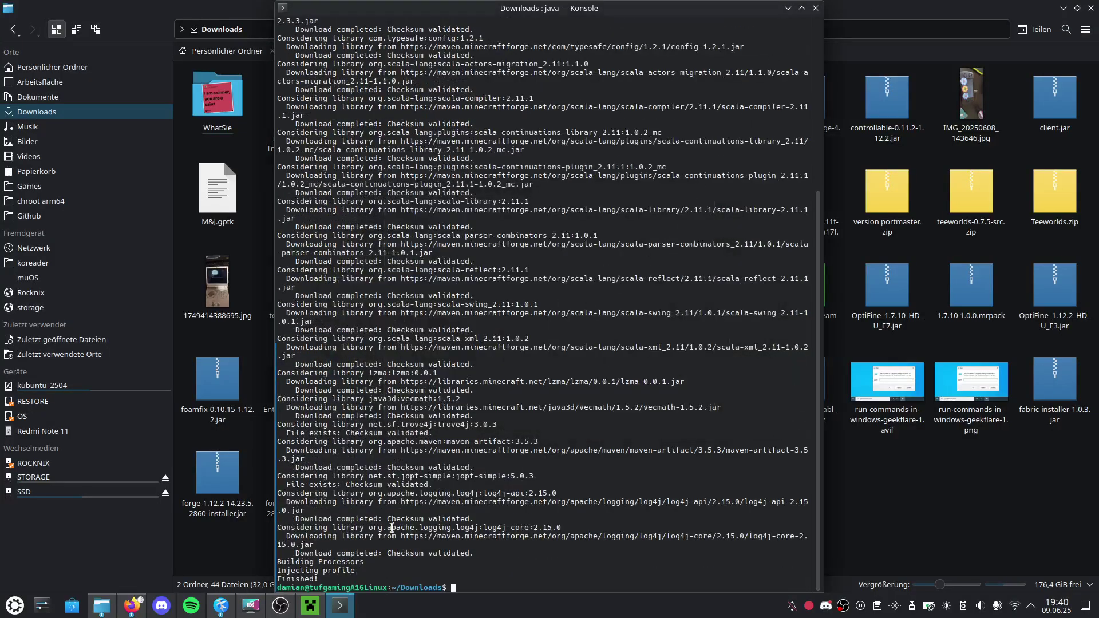
Step: Download the latest Forge 1.7.10 installer from minecraftforge, skipping the ad page
left_click(131, 605)
left_click(363, 14)
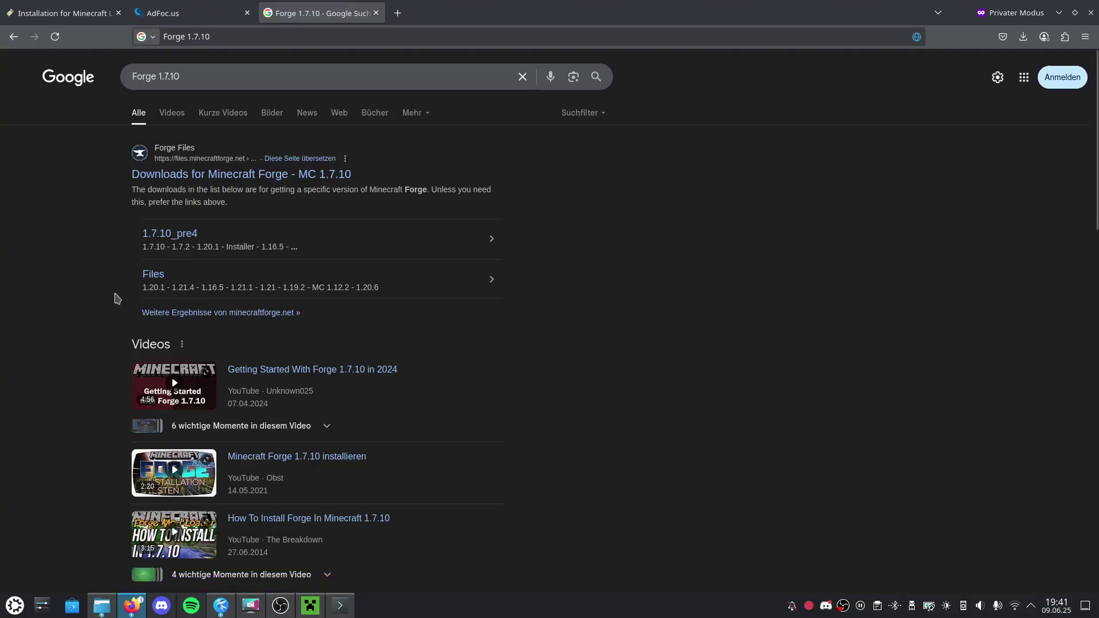
left_click(241, 174)
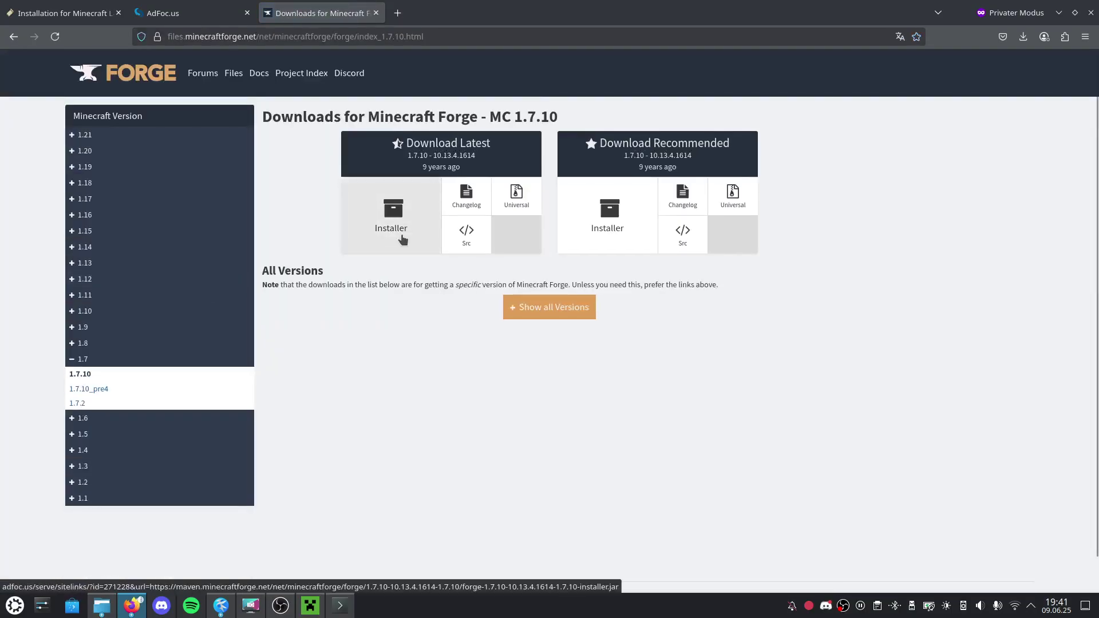
left_click(400, 237)
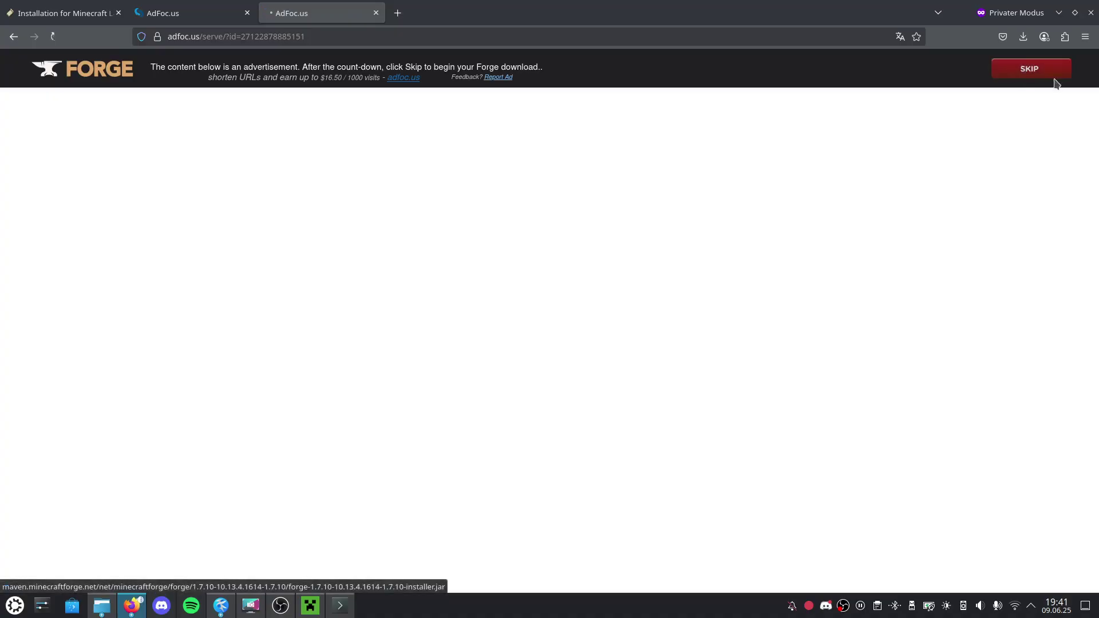
left_click(1054, 73)
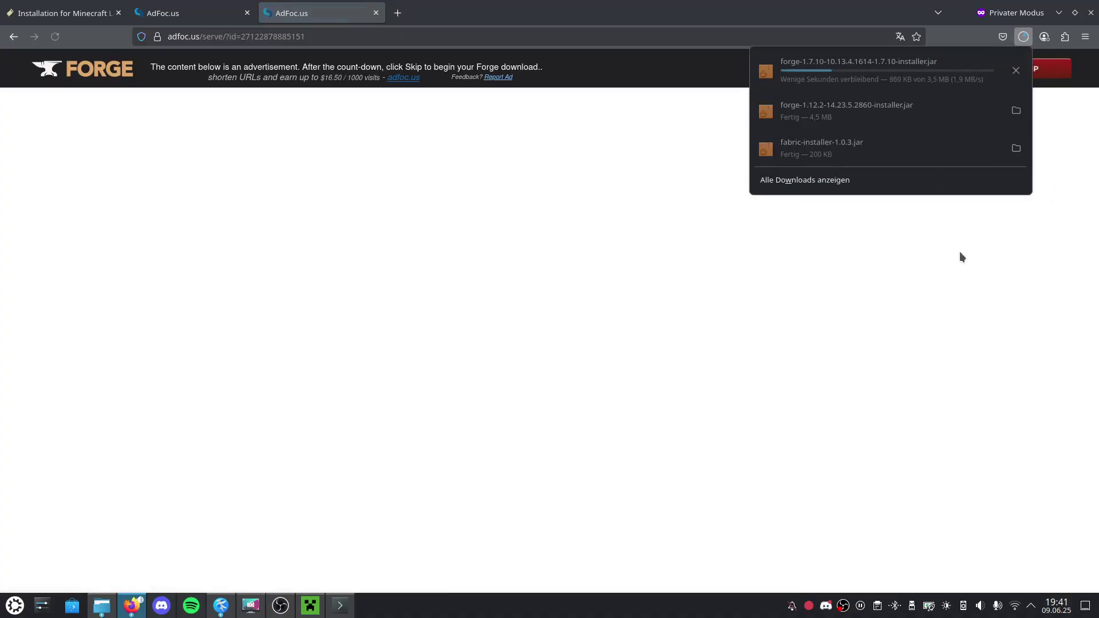
Step: Re-run the java -jar command against the forge-1.7.10 installer in Konsole
left_click(339, 605)
key("Up")
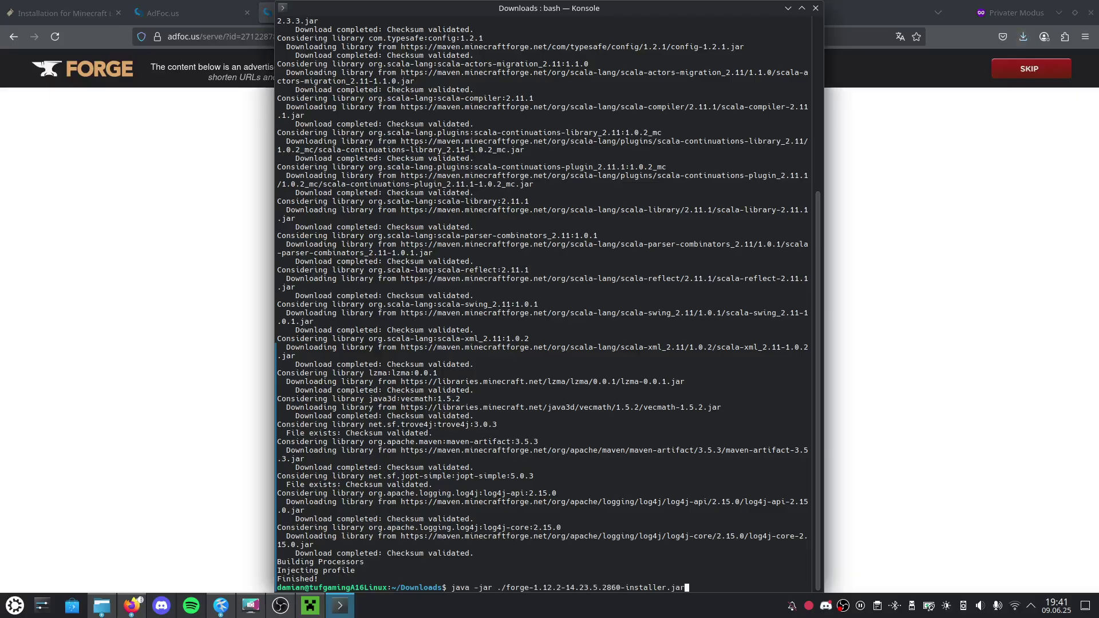
key("BackSpace")
key("BackSpace")
key("BackSpace")
key("BackSpace")
key("BackSpace")
key("BackSpace")
key("BackSpace")
type("7")
key("Tab")
key("Return")
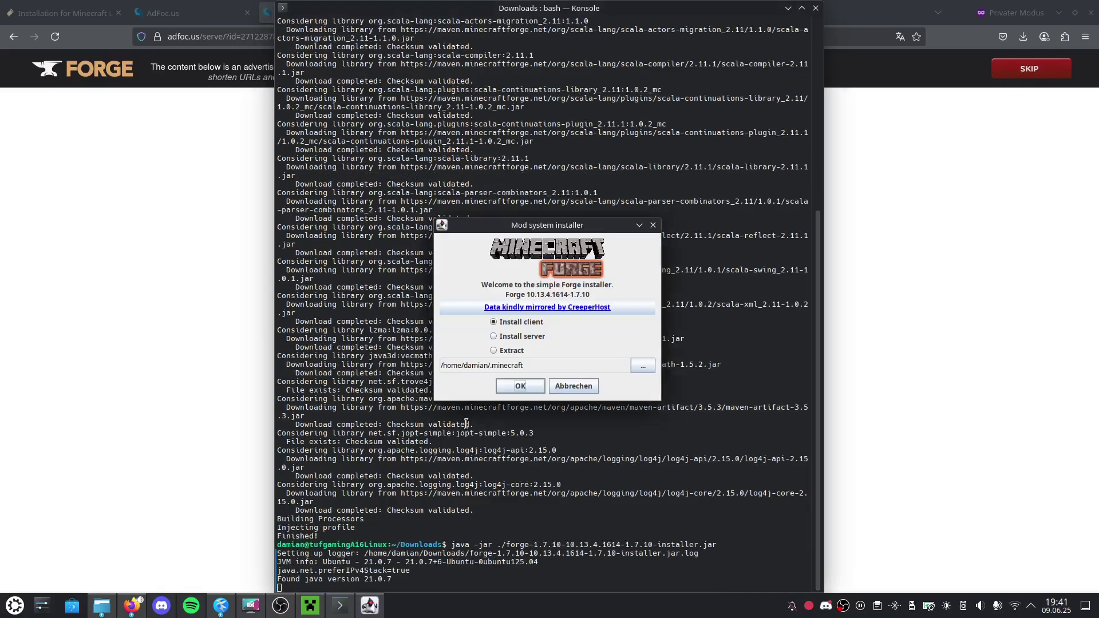
Step: Install the Forge 1.7.10 client profile, acknowledge completion and close Konsole
left_click(511, 388)
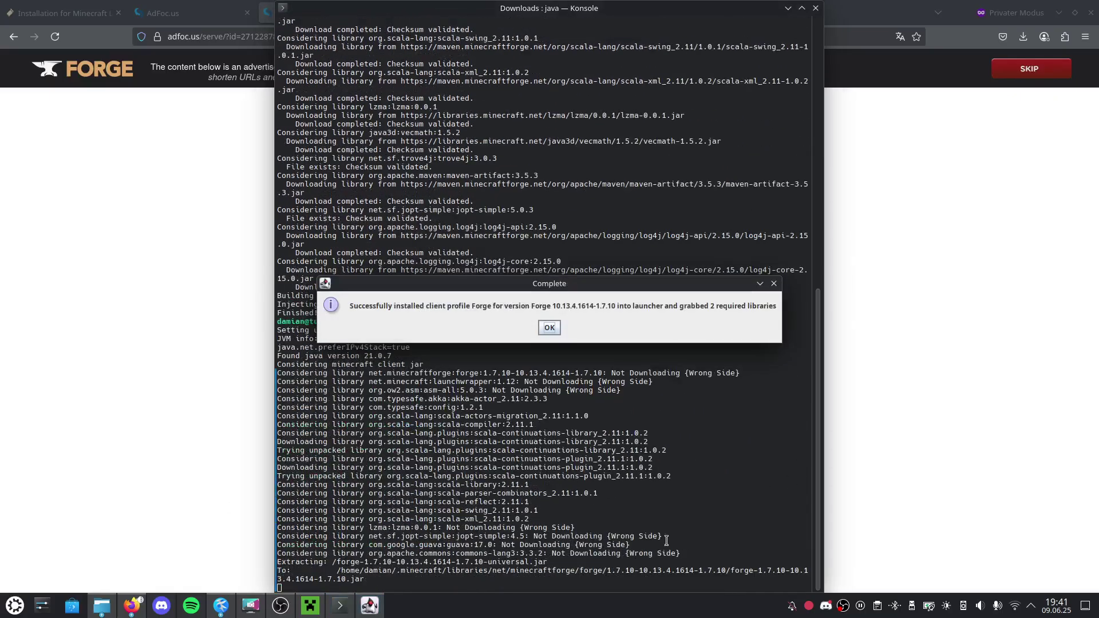
left_click(550, 328)
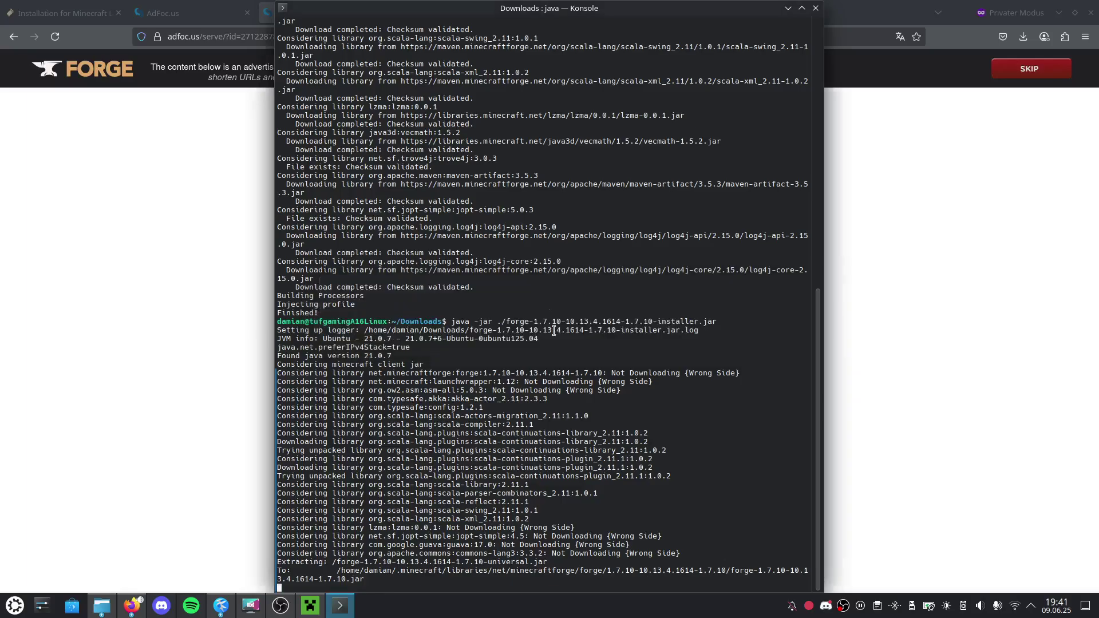
left_click(815, 8)
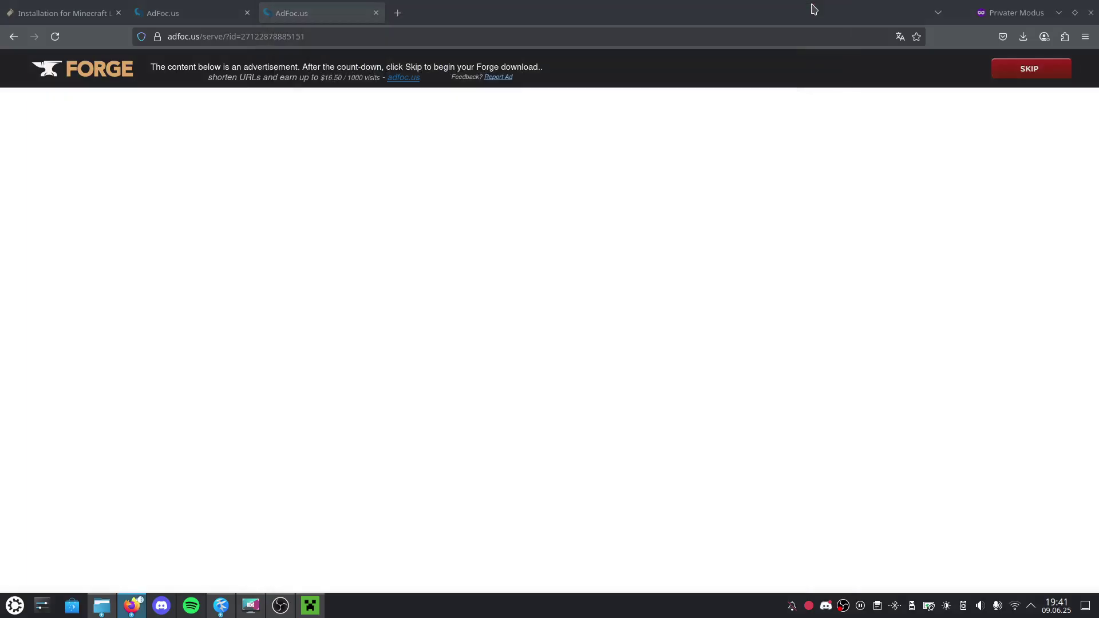
Step: Bring the launcher forward and select the fabric-loader-1.16.5 installation to play
left_click(310, 605)
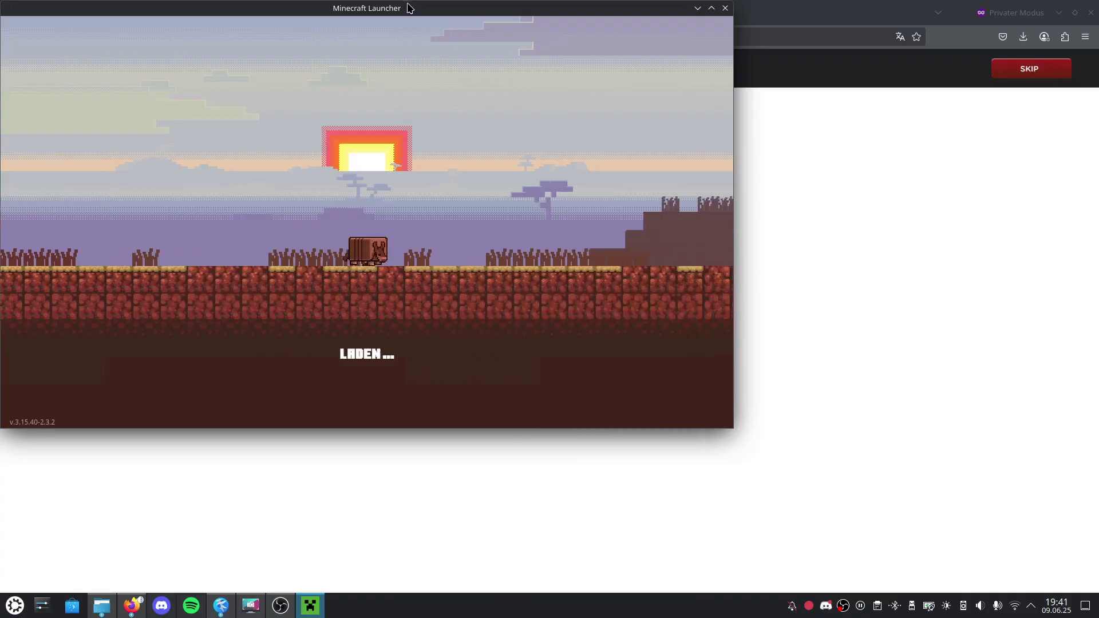
left_click_drag(415, 9, 726, 53)
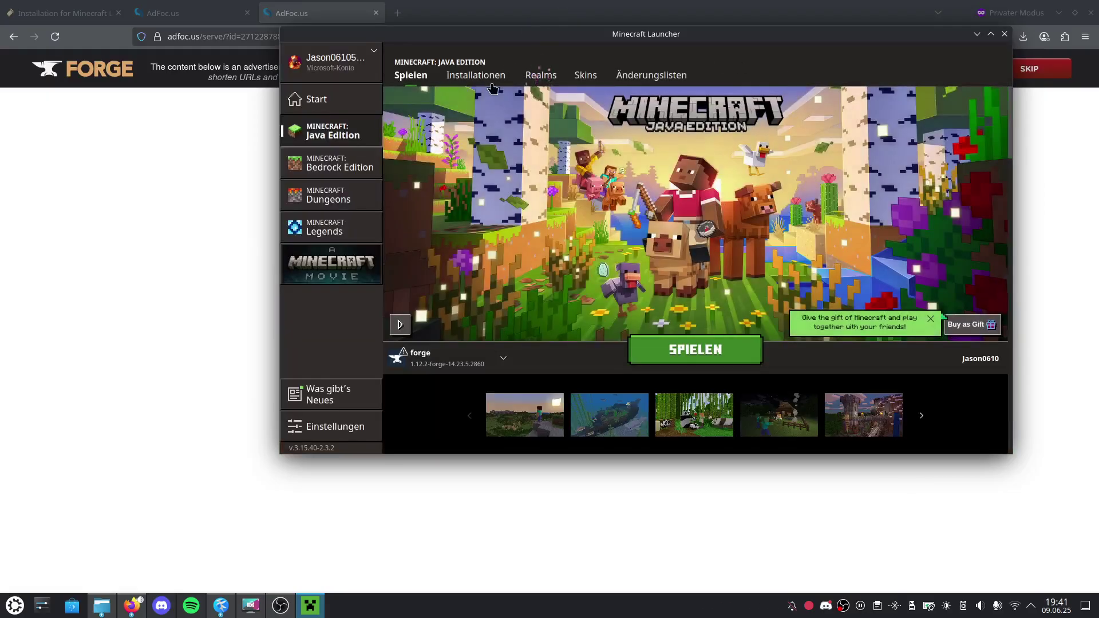
left_click(477, 76)
scroll(870, 292, "down", 1)
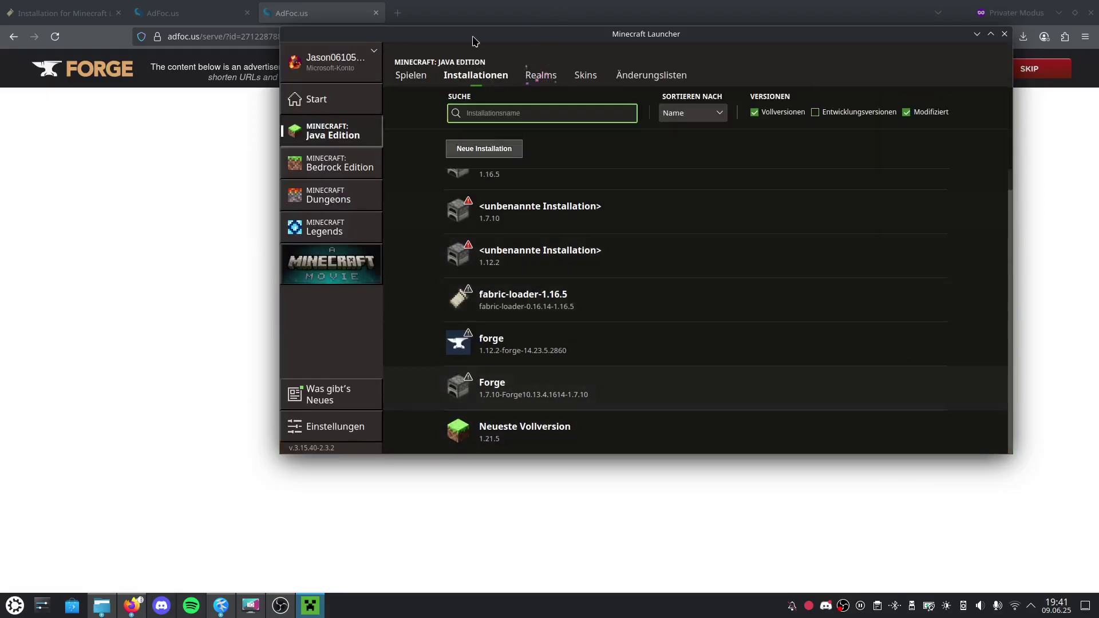
left_click(412, 77)
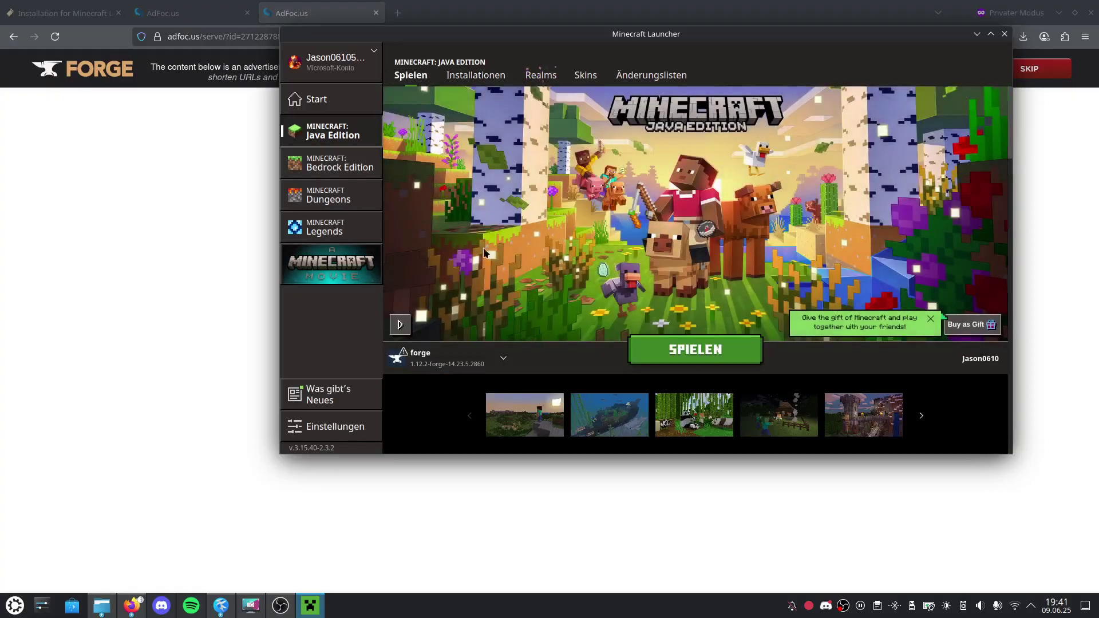
left_click(468, 348)
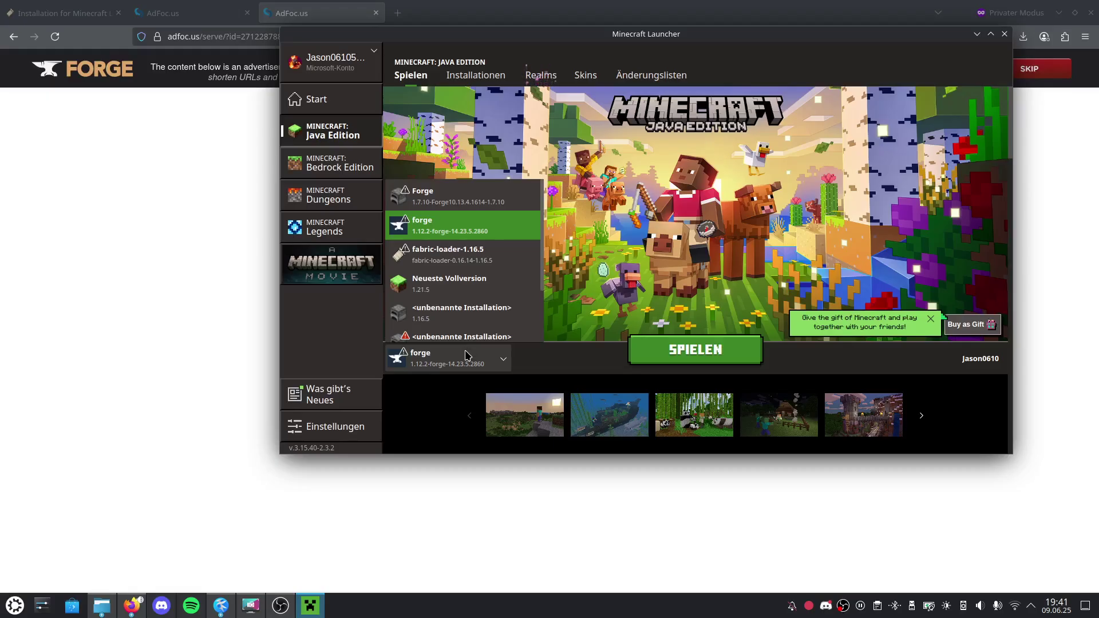
left_click(466, 355)
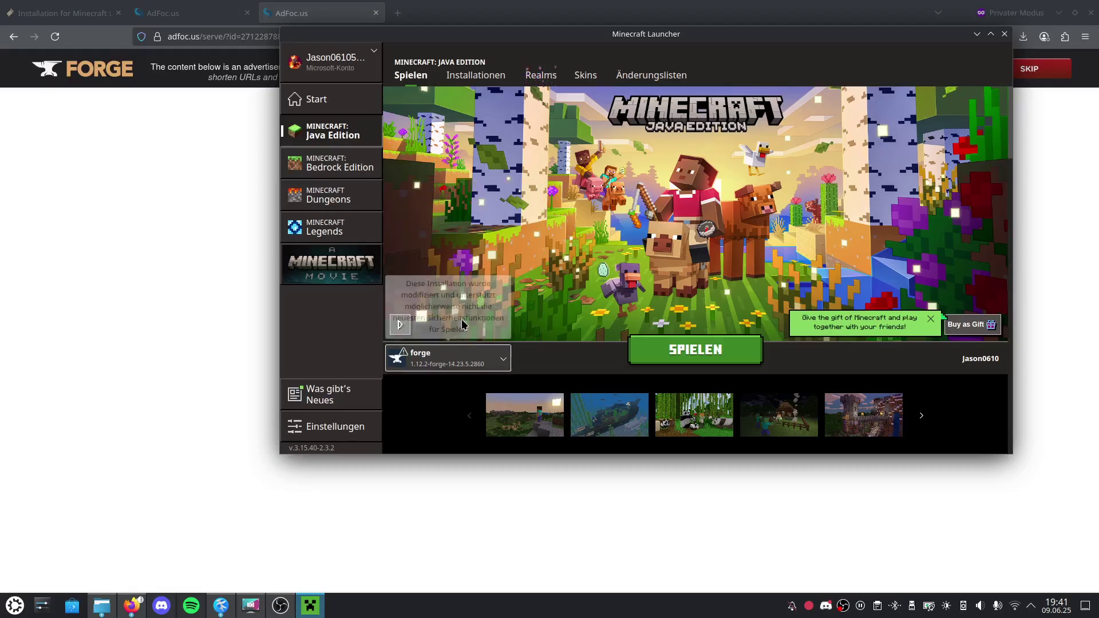
left_click(466, 355)
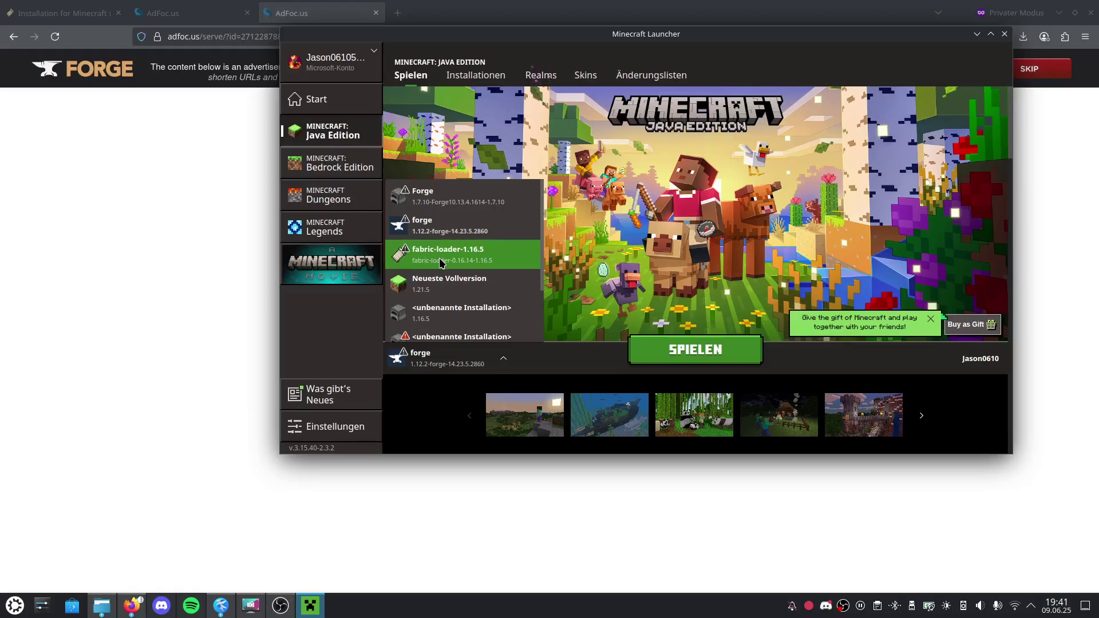
left_click(439, 258)
Step: Launch Fabric 1.16.5 accepting the modified-installation risk, then dismiss its crash message
left_click(678, 360)
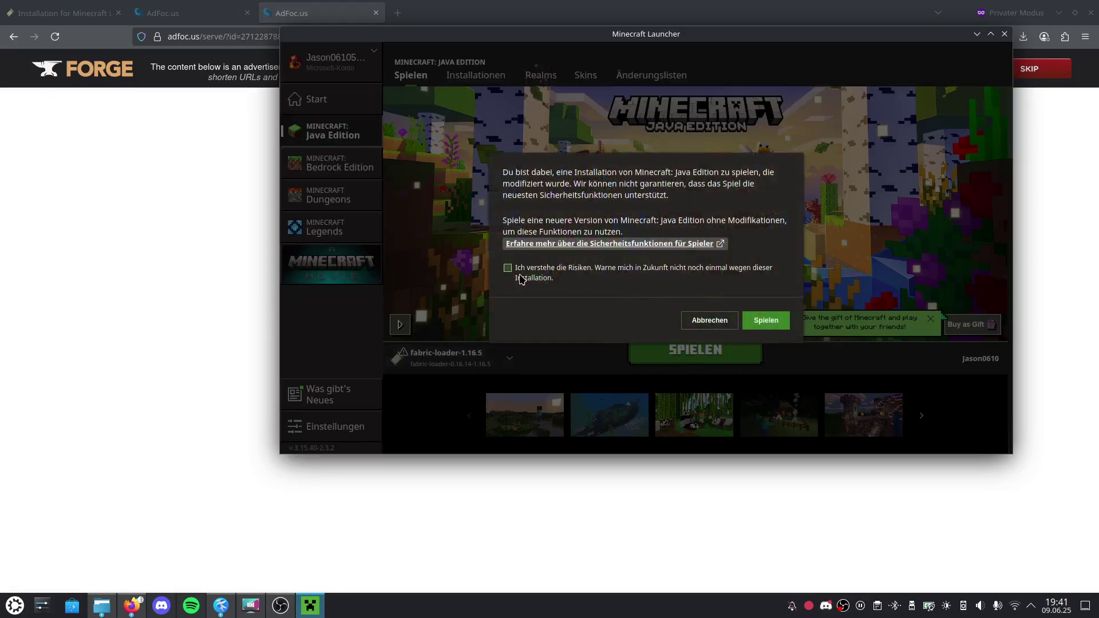
left_click(521, 278)
left_click(765, 327)
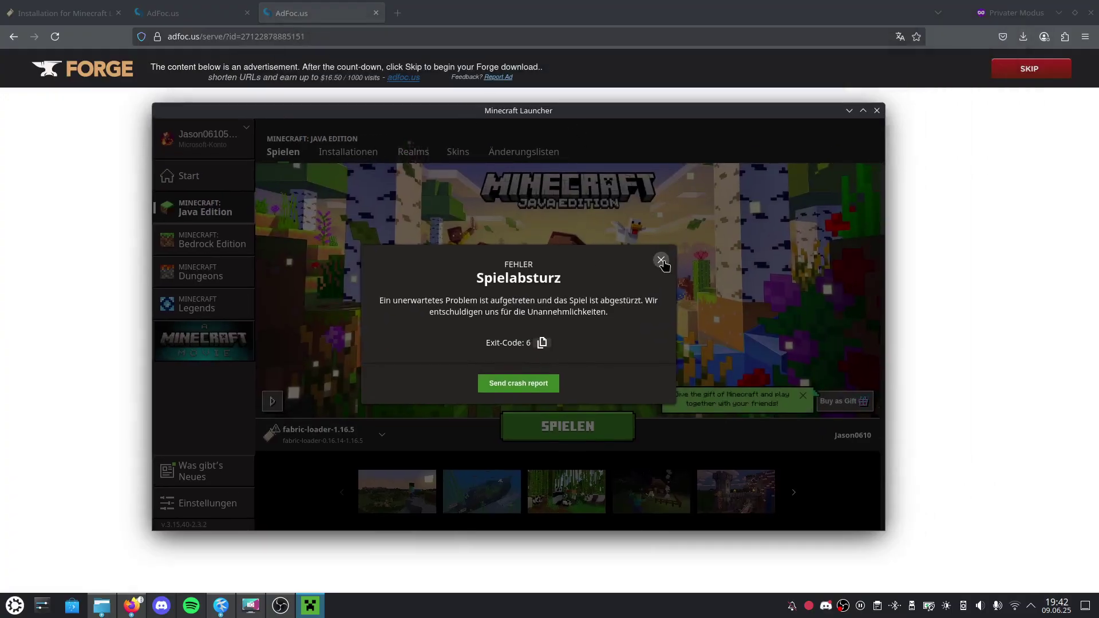
left_click(661, 261)
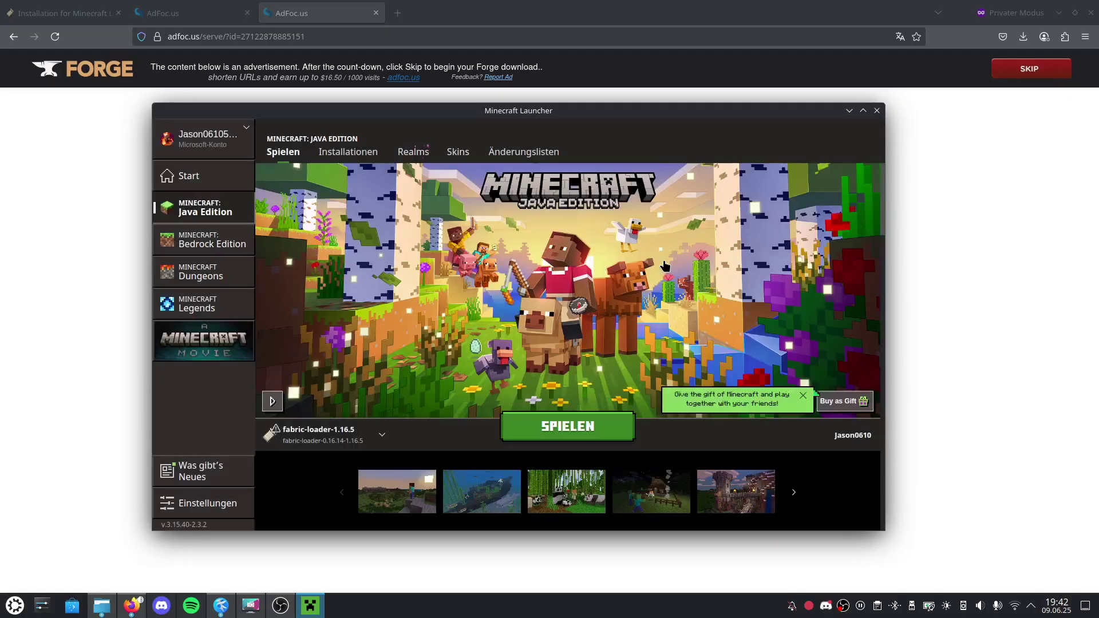
Step: Select the forge 1.12.2 installation and launch it, accepting the risk warning
left_click(369, 431)
left_click(330, 342)
left_click(554, 433)
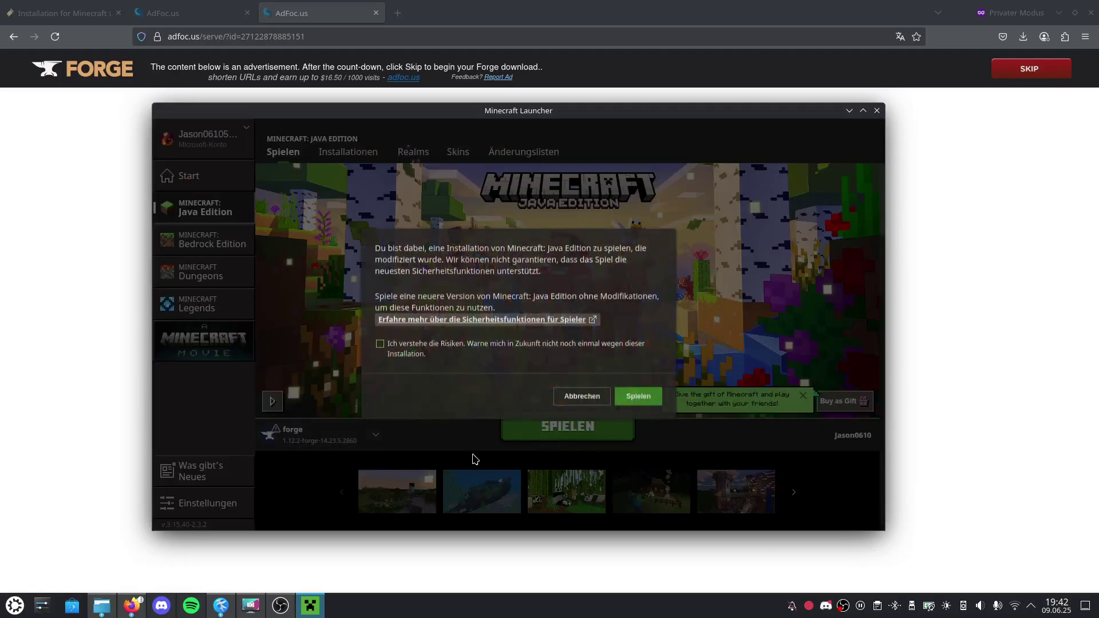
left_click(540, 348)
left_click(628, 402)
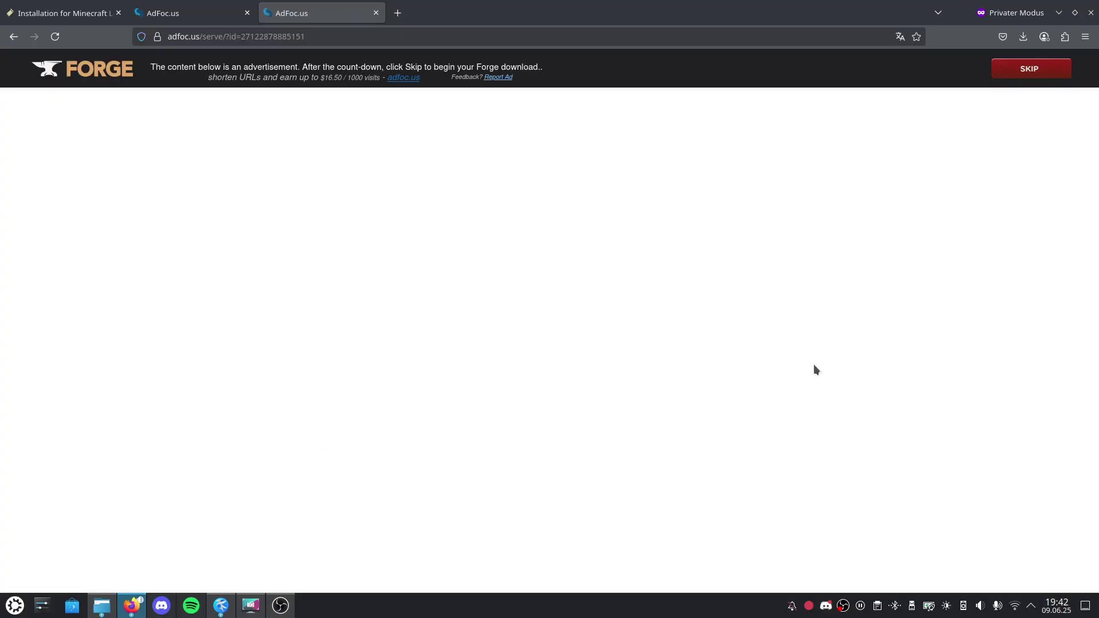
Step: Minimize Firefox and Dolphin, dismiss the forge crash message and minimize the launcher to show Kate
left_click(1060, 14)
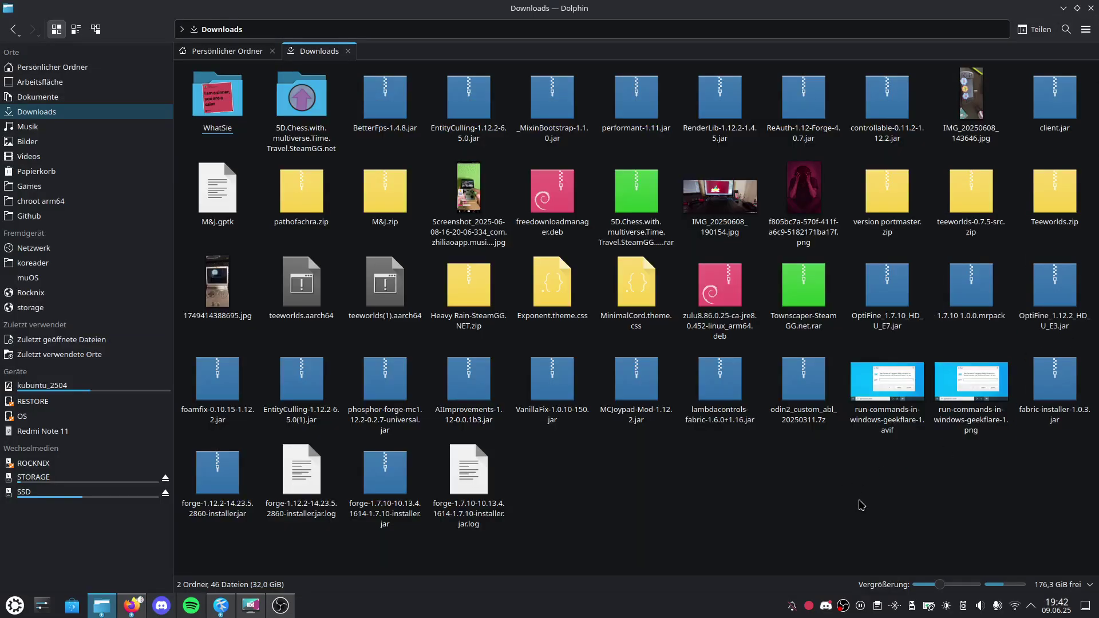
left_click_drag(578, 5, 696, 43)
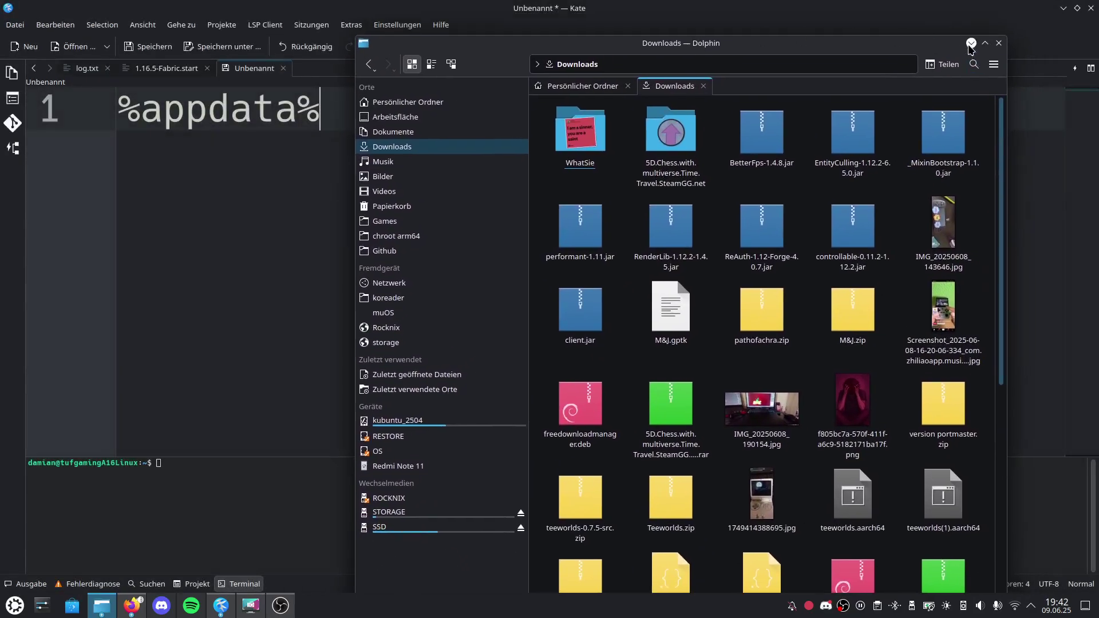
left_click(970, 44)
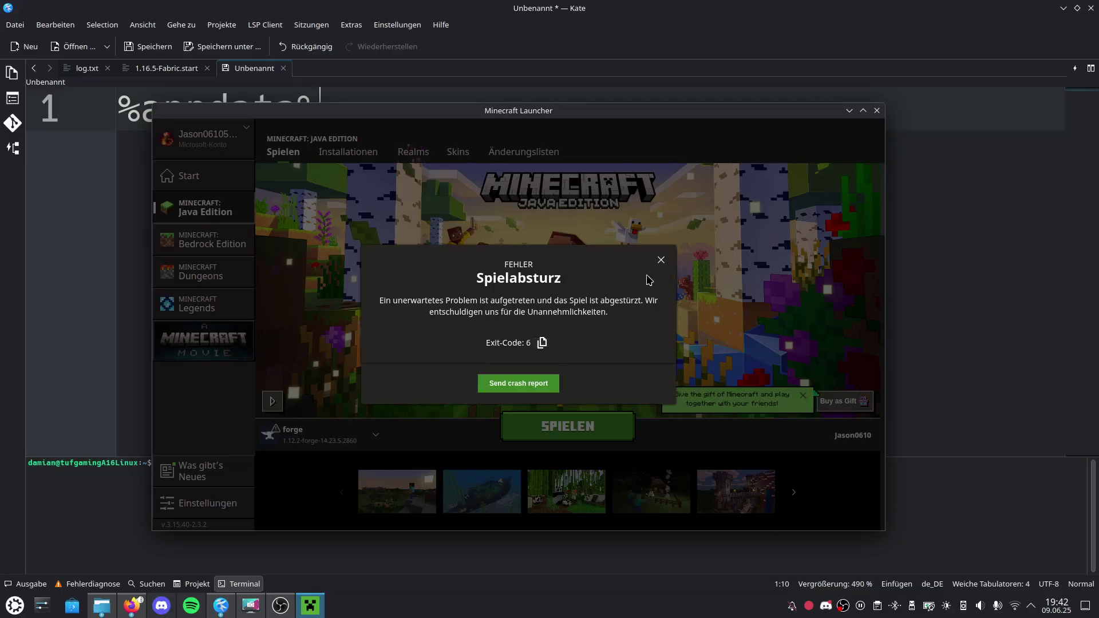
left_click(661, 259)
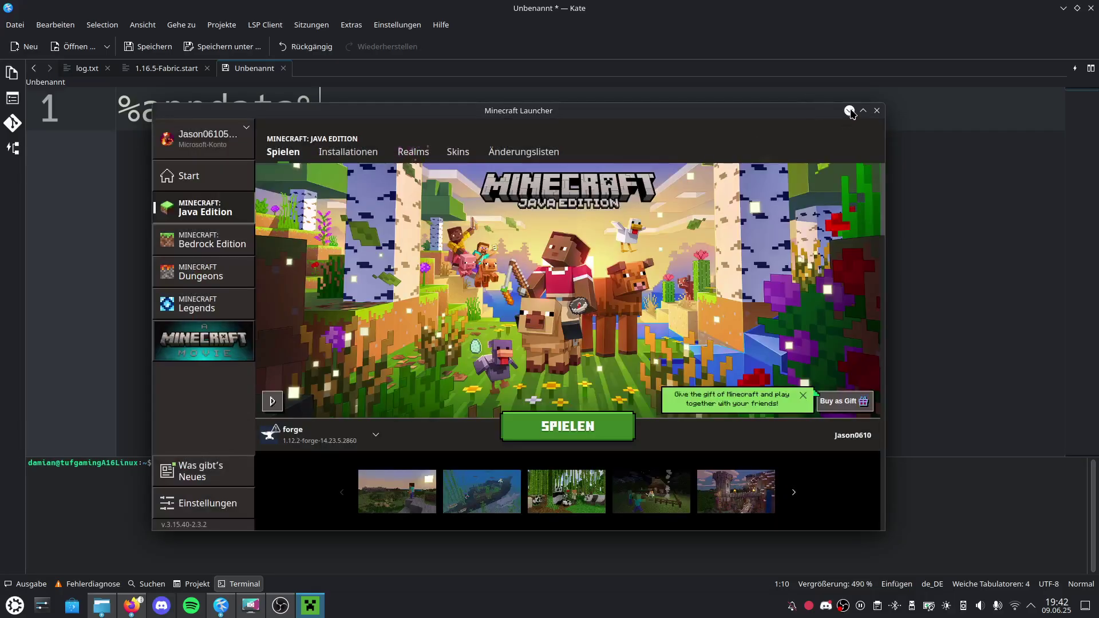
left_click(849, 110)
type("% % %")
Step: Tidy the Kate note so WIN + R stands on line 5 below %appdata%
key("BackSpace")
key("BackSpace")
key("BackSpace")
key("BackSpace")
key("BackSpace")
key("Return")
key("Return")
key("Return")
type("WI")
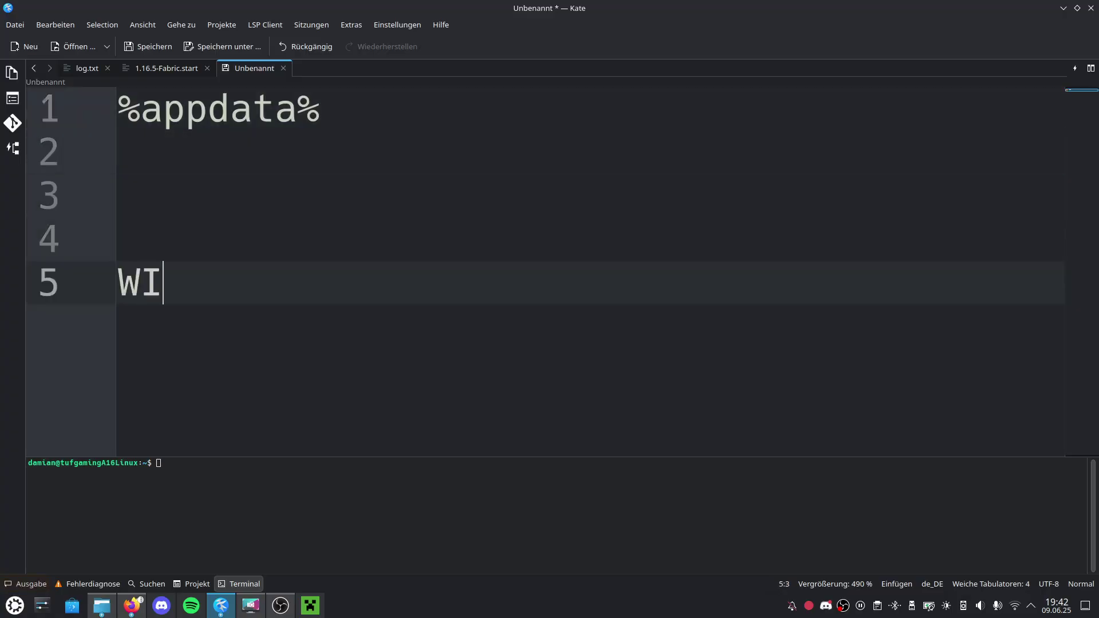
type("N")
key("BackSpace")
type("N +R")
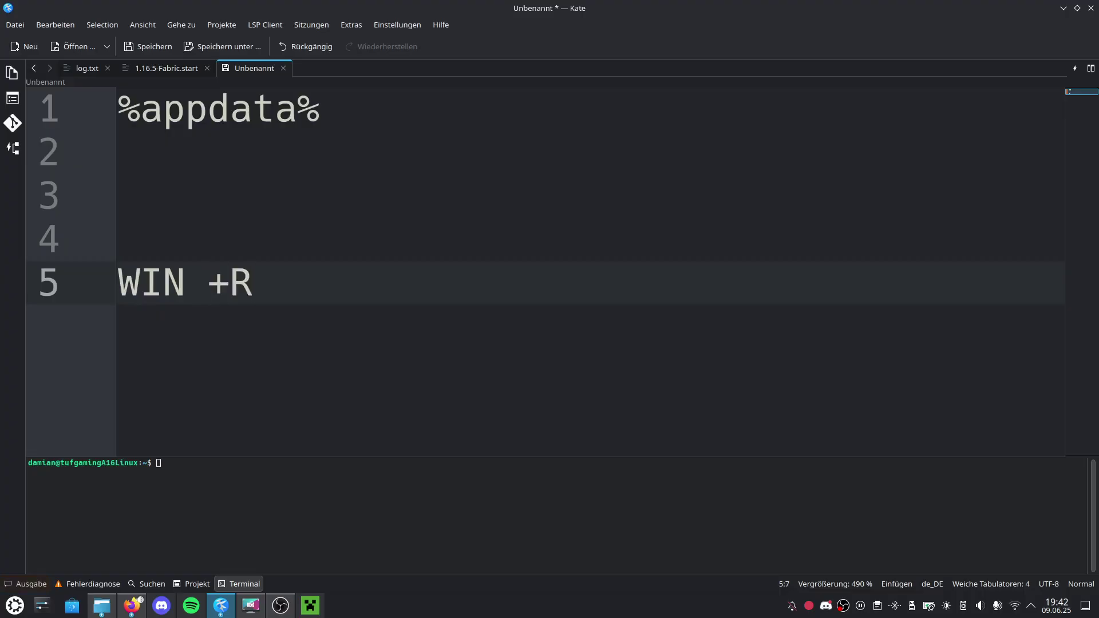
key("BackSpace")
type("r")
key("BackSpace")
type("R")
key("shift+Left")
key("shift+Left")
key("shift+Left")
left_click(423, 297)
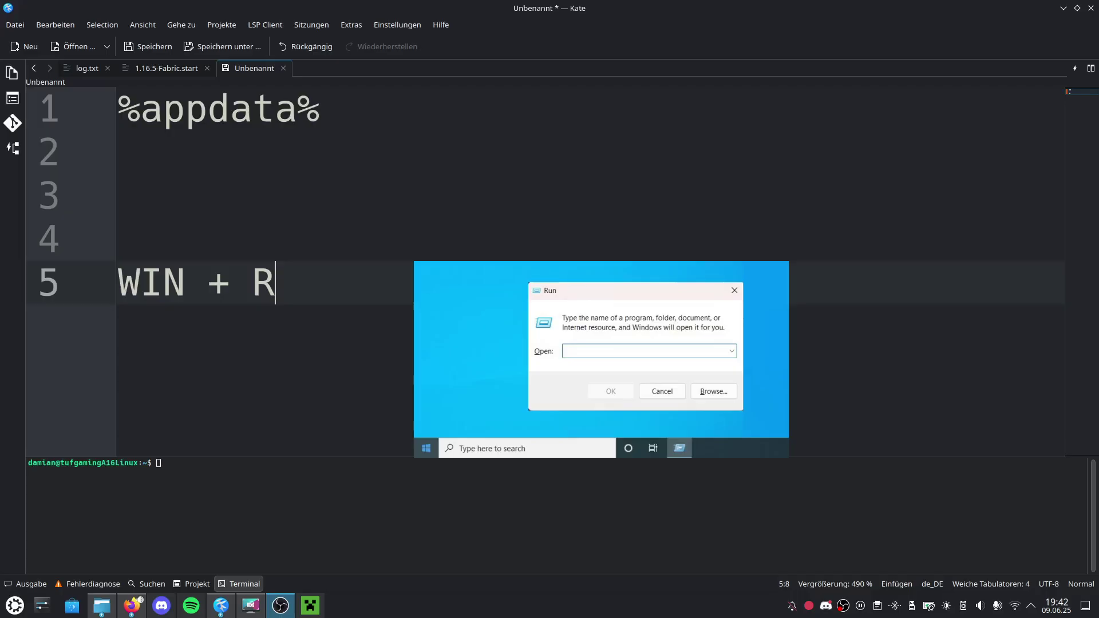
Step: Highlight %appdata% on line 1 to emphasise it
mouse_move(442, 117)
left_mouse_down()
mouse_move(91, 111)
mouse_move(335, 112)
mouse_move(87, 134)
left_mouse_up()
left_click(155, 110)
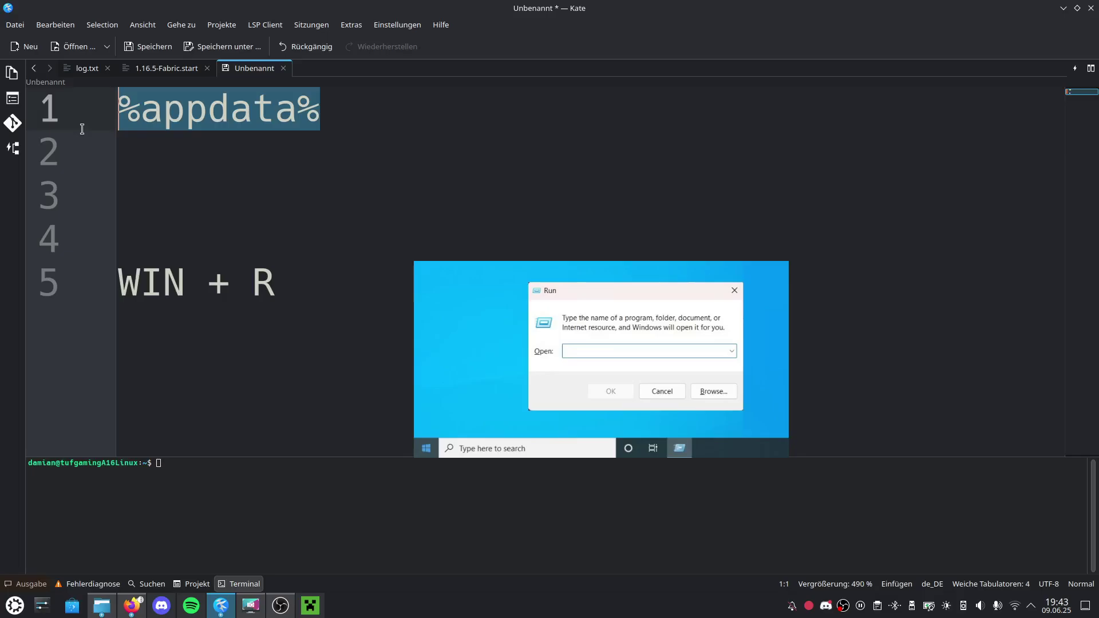
left_click(491, 130)
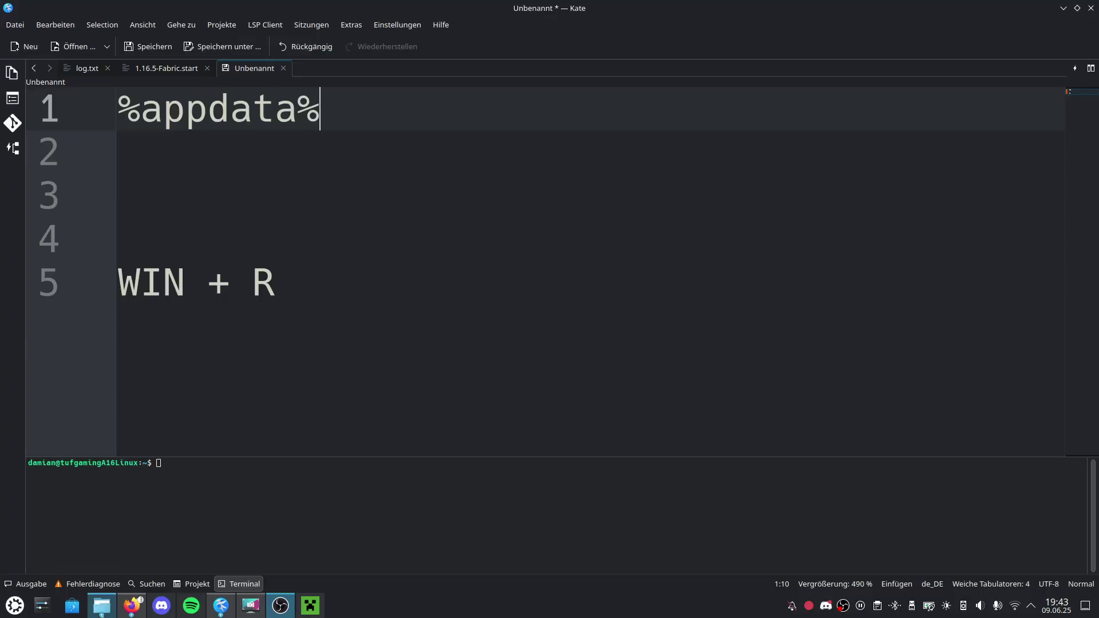
Step: In Dolphin navigate from home to the hidden /home/damian/.minecraft folder and raise the ports window
left_click(102, 605)
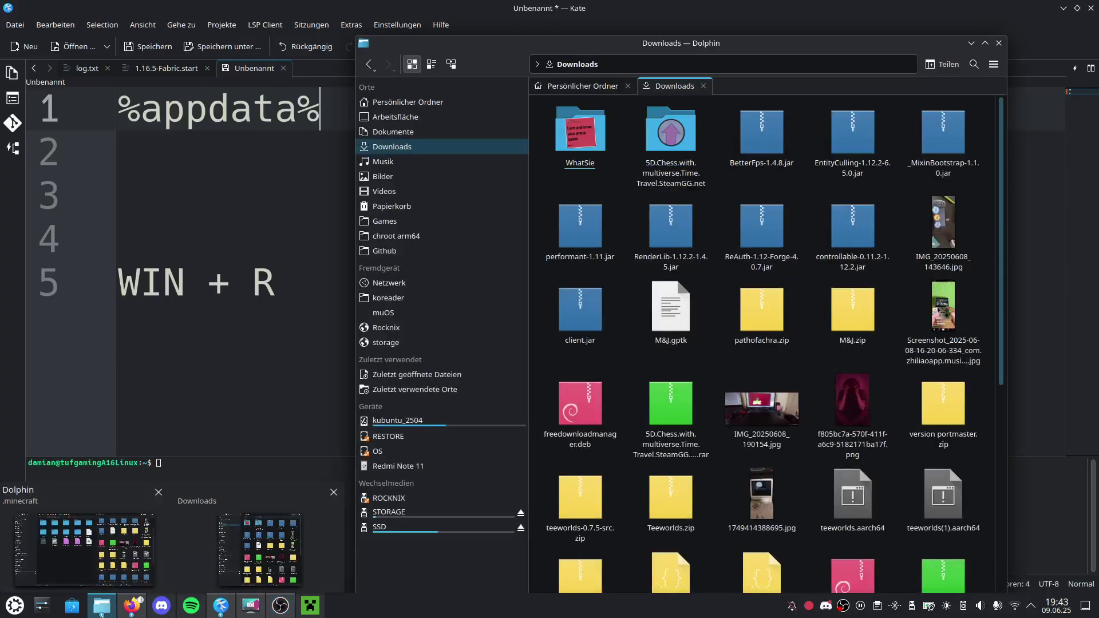
left_click(472, 117)
left_click(408, 100)
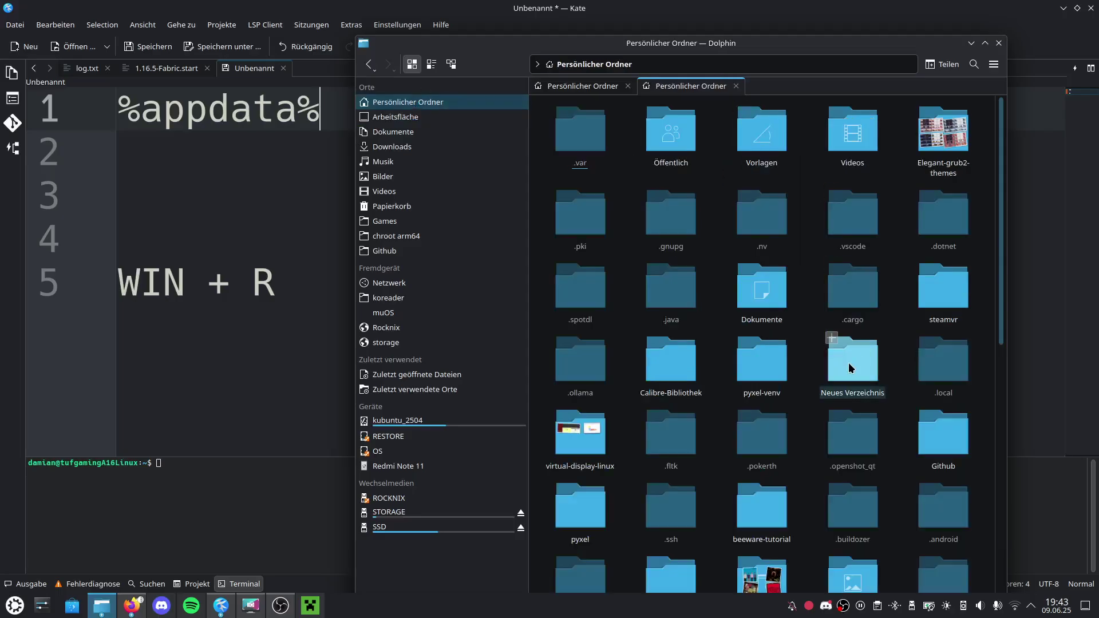
scroll(640, 394, "down", 5)
mouse_move(671, 356)
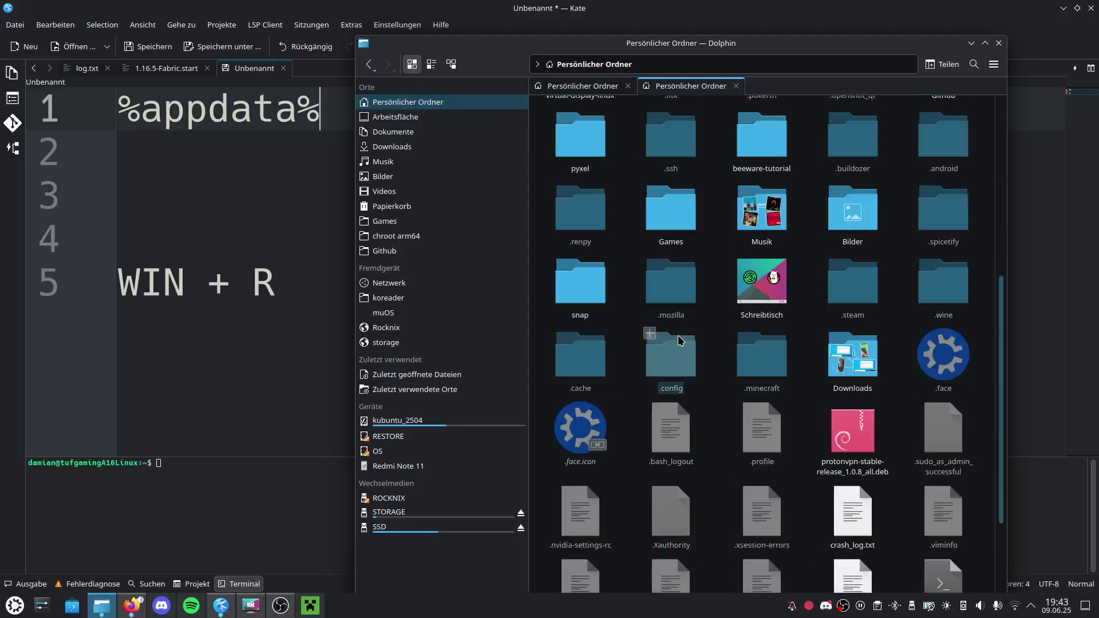
scroll(678, 341, "up", 2)
left_click(780, 68)
type(".minecraft")
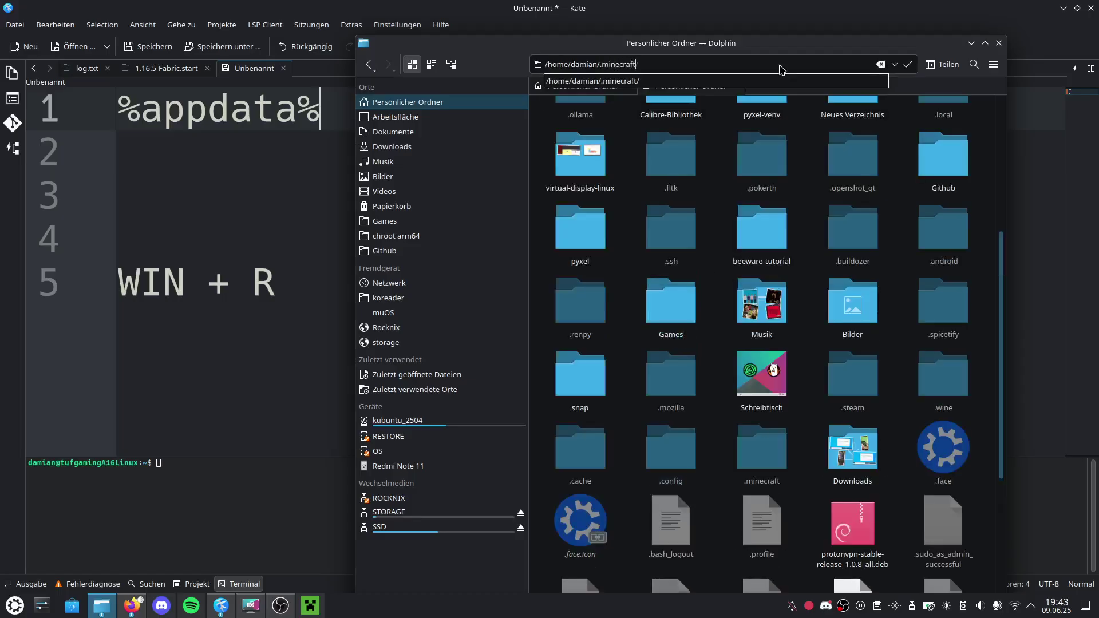
key("Return")
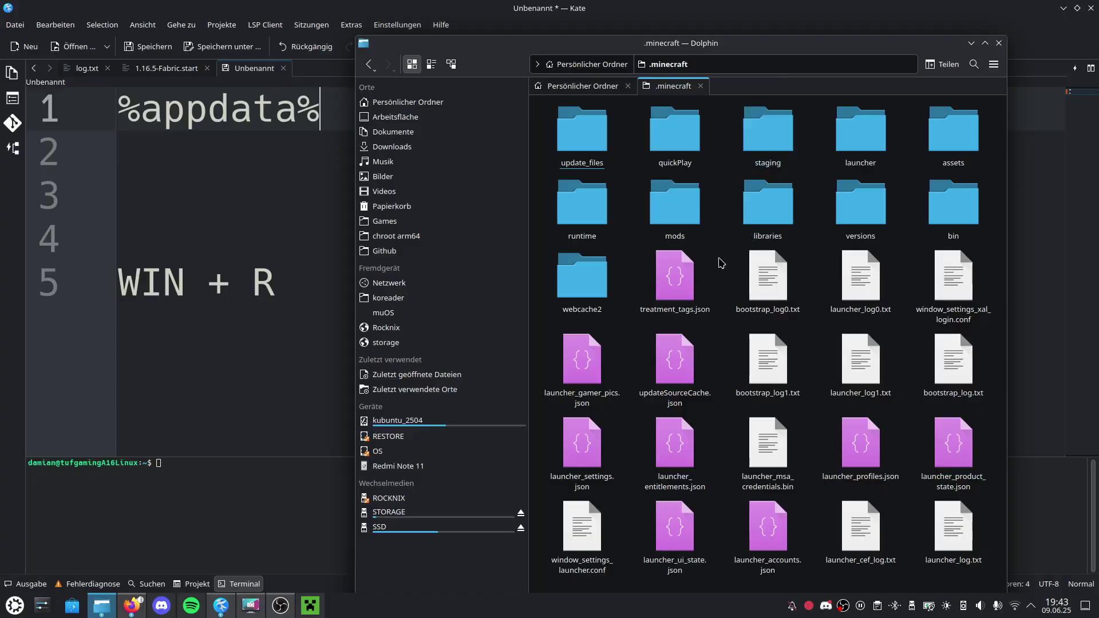
left_click(102, 605)
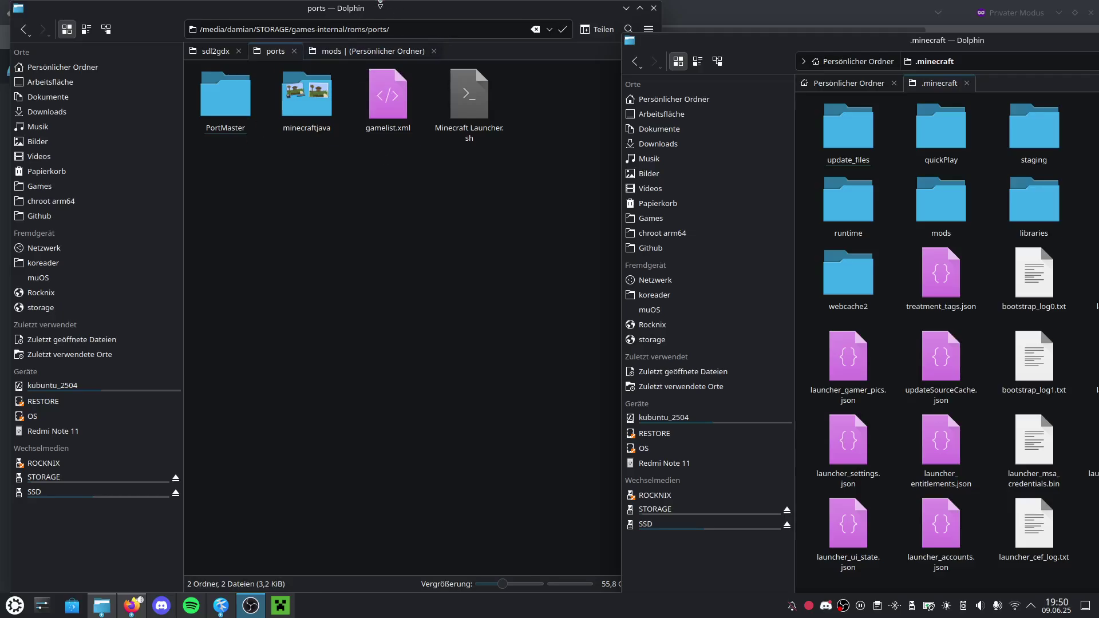
Step: Raise the ports window, minimize Firefox and open the minecraftjava port folder
left_click(434, 380)
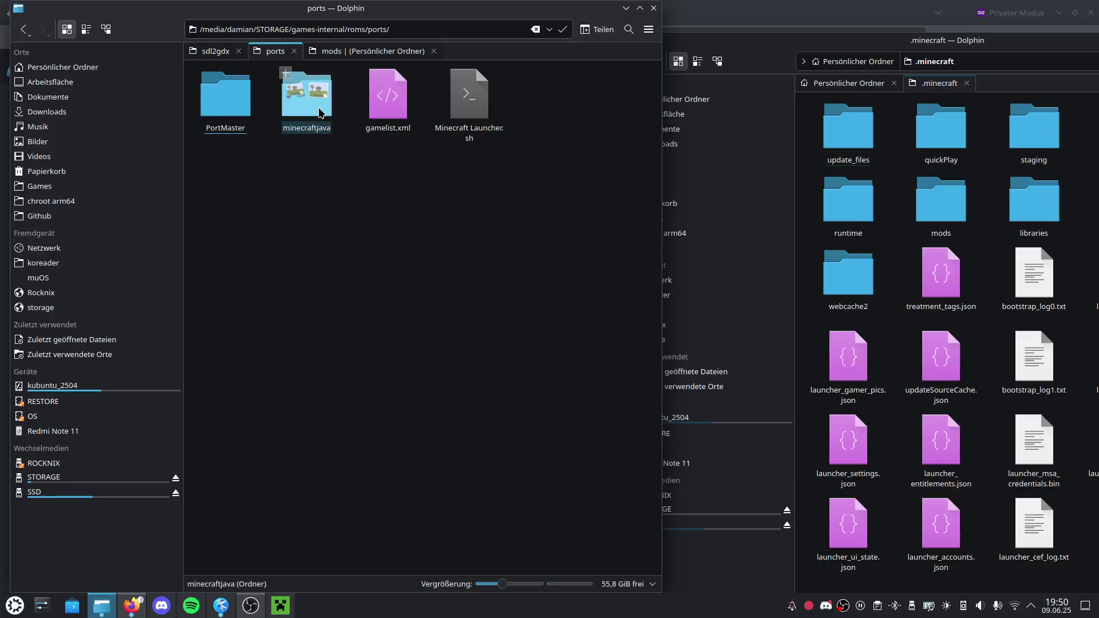
left_click(129, 608)
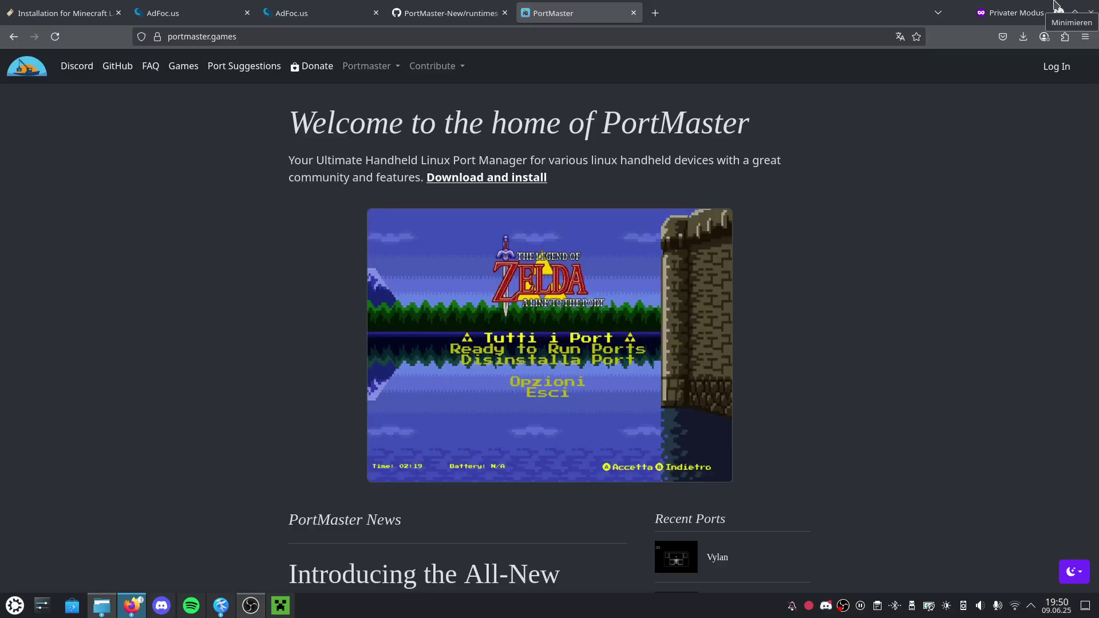
left_click(1056, 7)
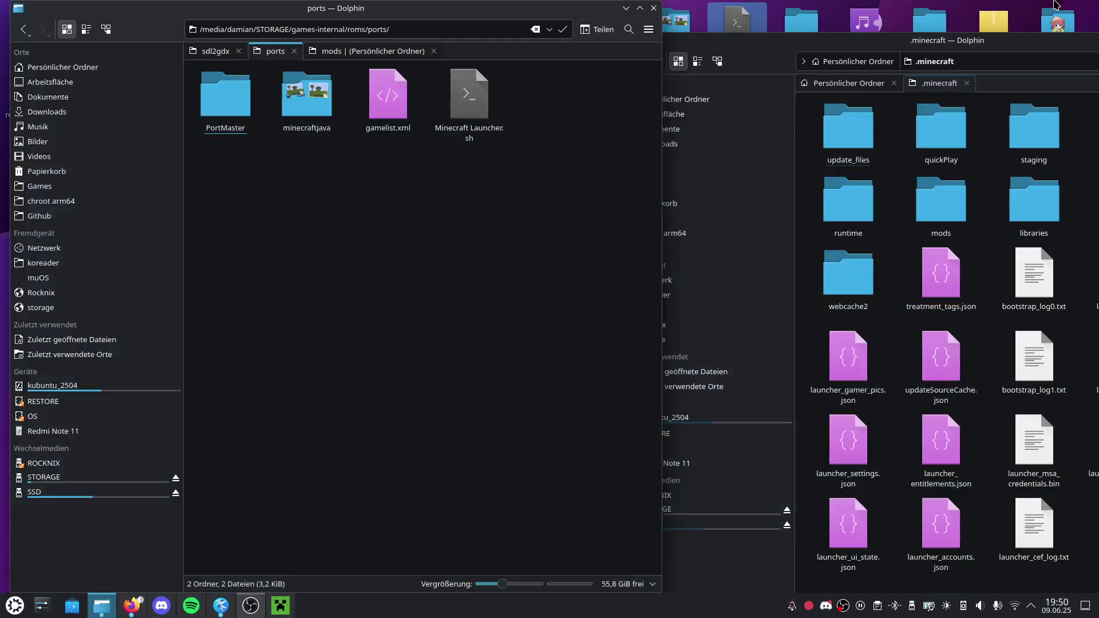
left_click(292, 108)
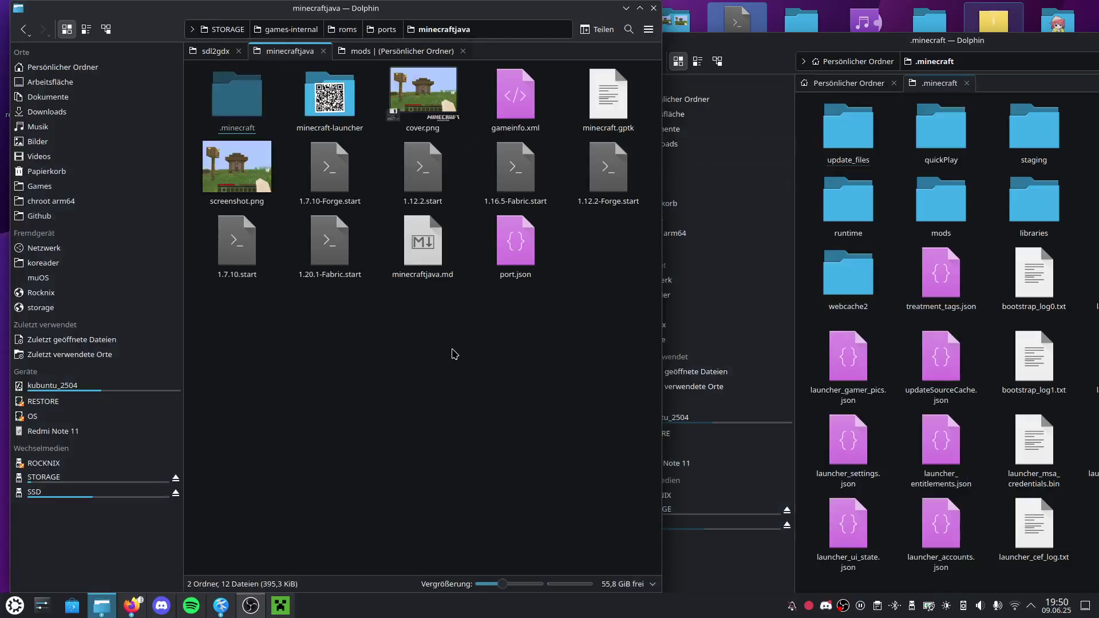
Step: Look through the minecraftjava contents and point out the 1.20.1-Fabric.start script
left_click_drag(489, 343, 266, 217)
left_click(429, 404)
left_click(331, 277)
Step: Peek into the port's .minecraft folder and arrange the home .minecraft window beside it
left_click(227, 125)
double_click(227, 126)
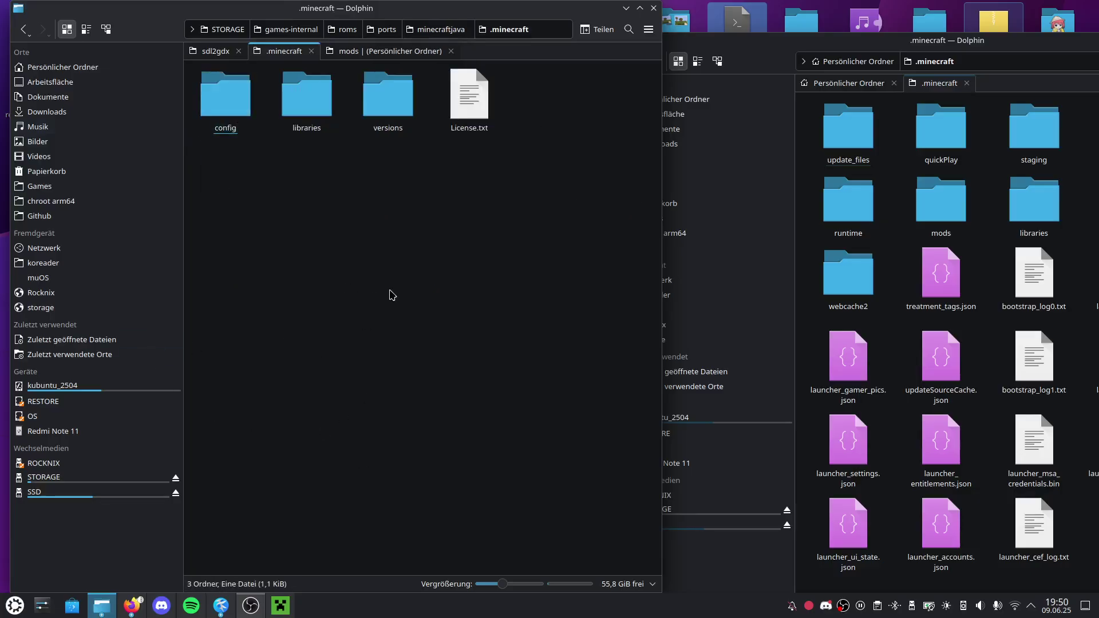
key("alt+Left")
left_click_drag(934, 77, 795, 71)
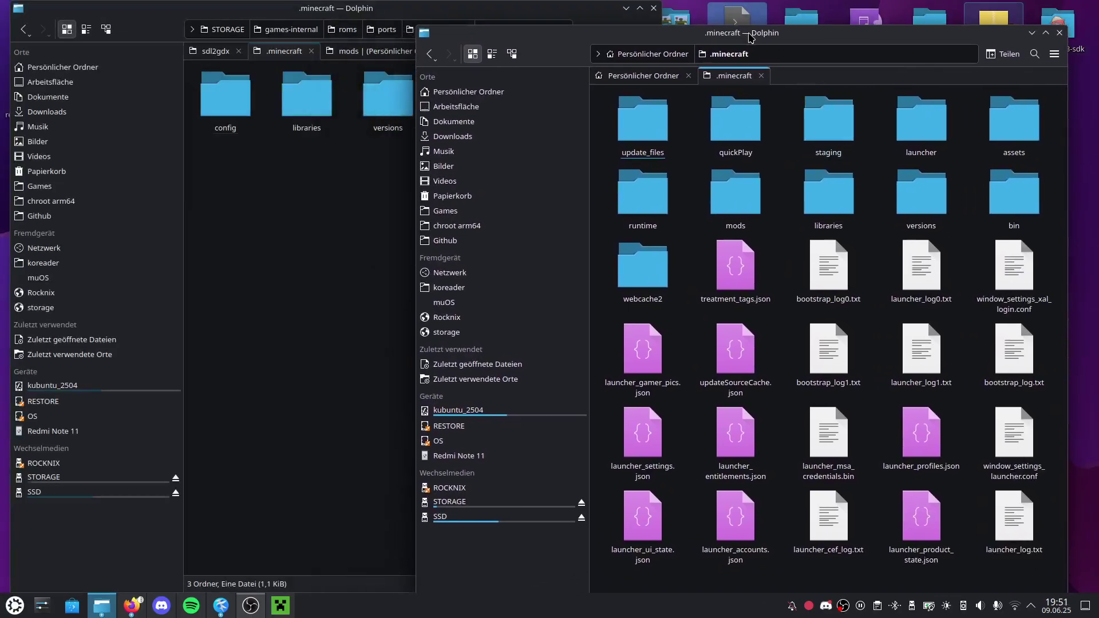
mouse_move(748, 36)
left_mouse_down()
mouse_move(836, 154)
mouse_move(841, 133)
mouse_move(628, 250)
left_mouse_up()
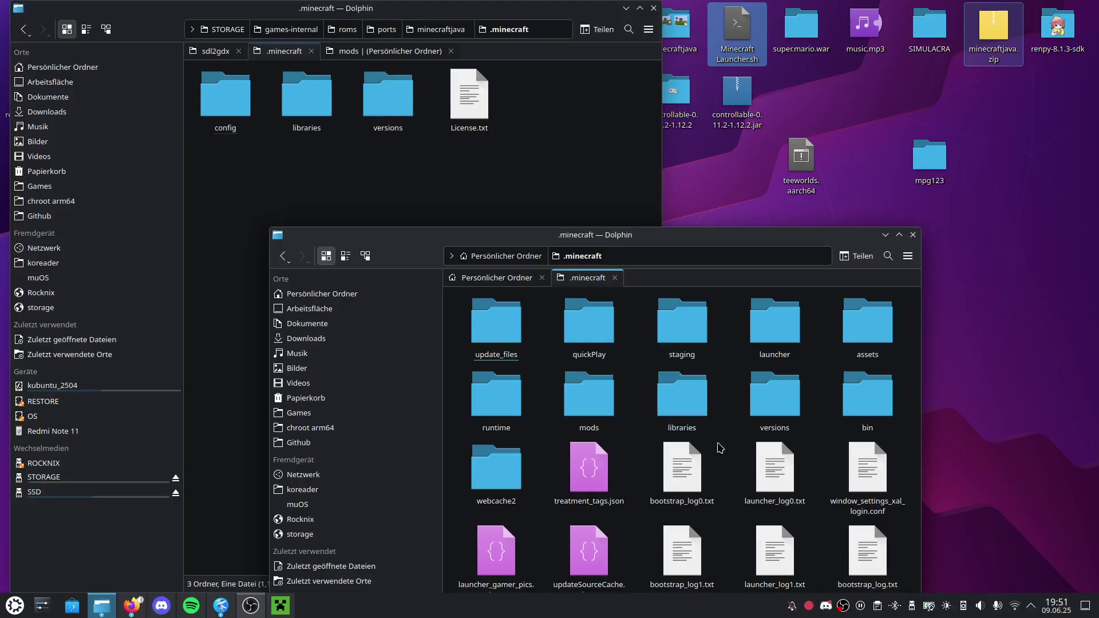
Step: Copy libraries from home into the port's .minecraft, merging and skipping existing files for all
left_click_drag(682, 400, 569, 108)
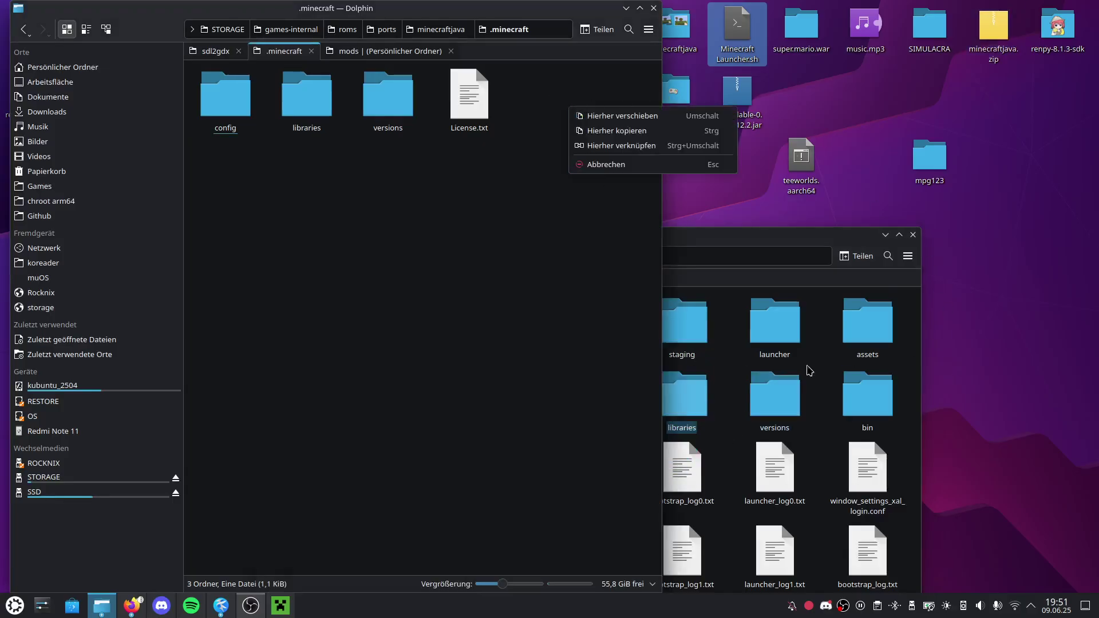
left_click(629, 131)
left_click(297, 380)
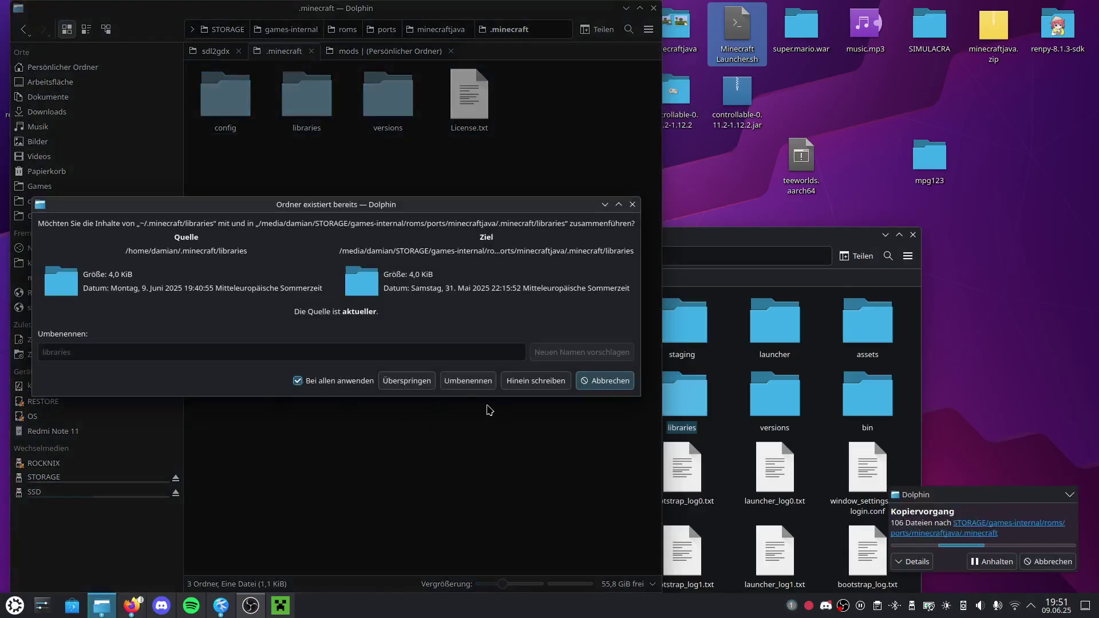
left_click(530, 378)
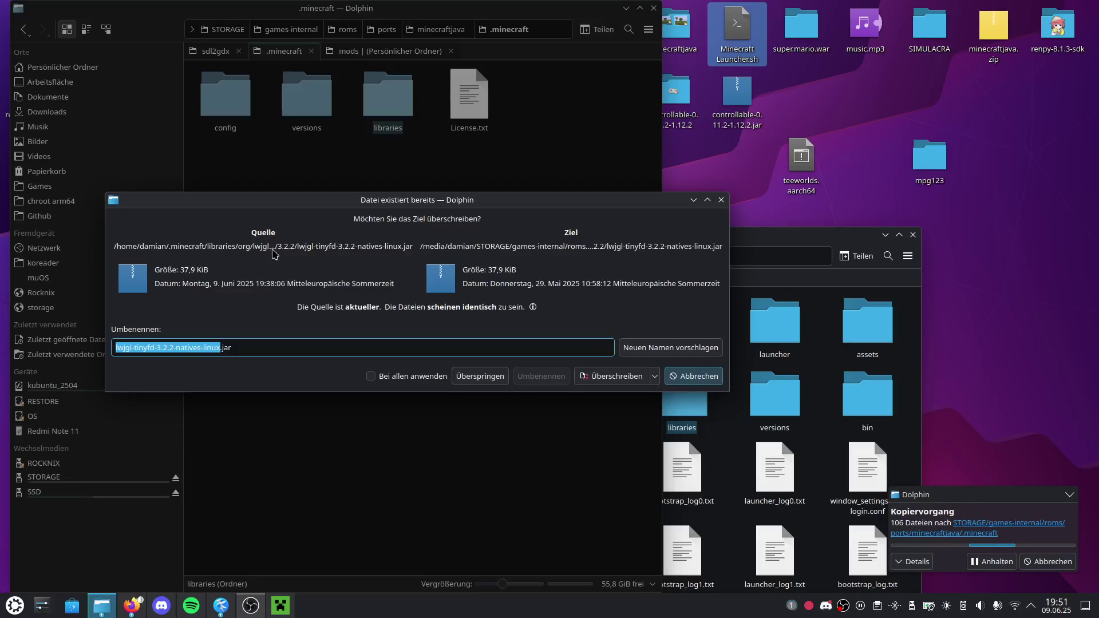
left_click(370, 377)
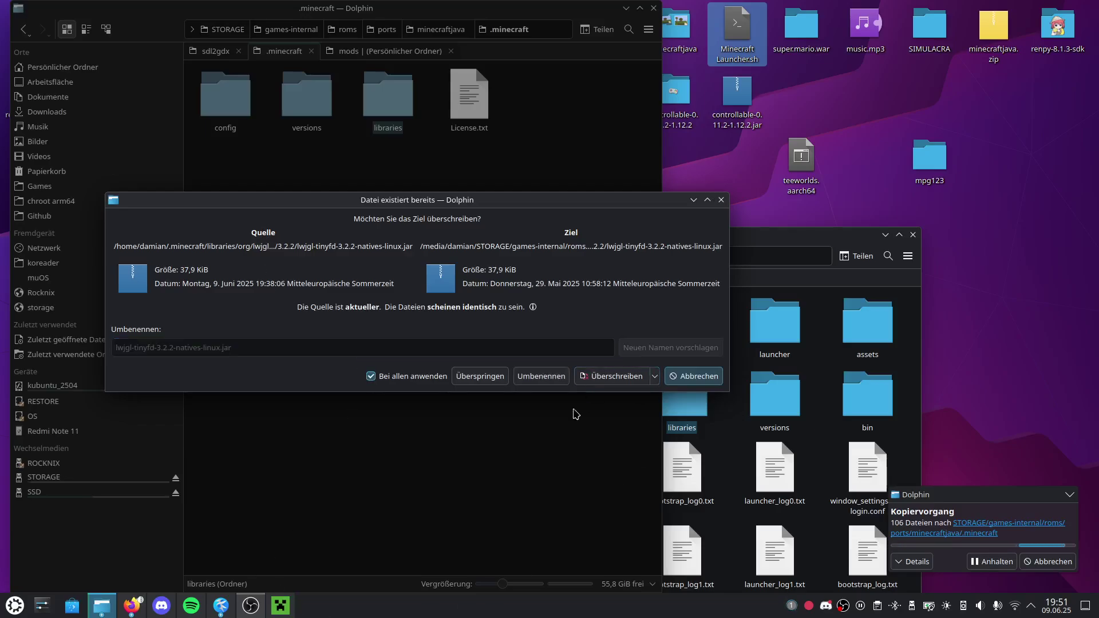
left_click(482, 377)
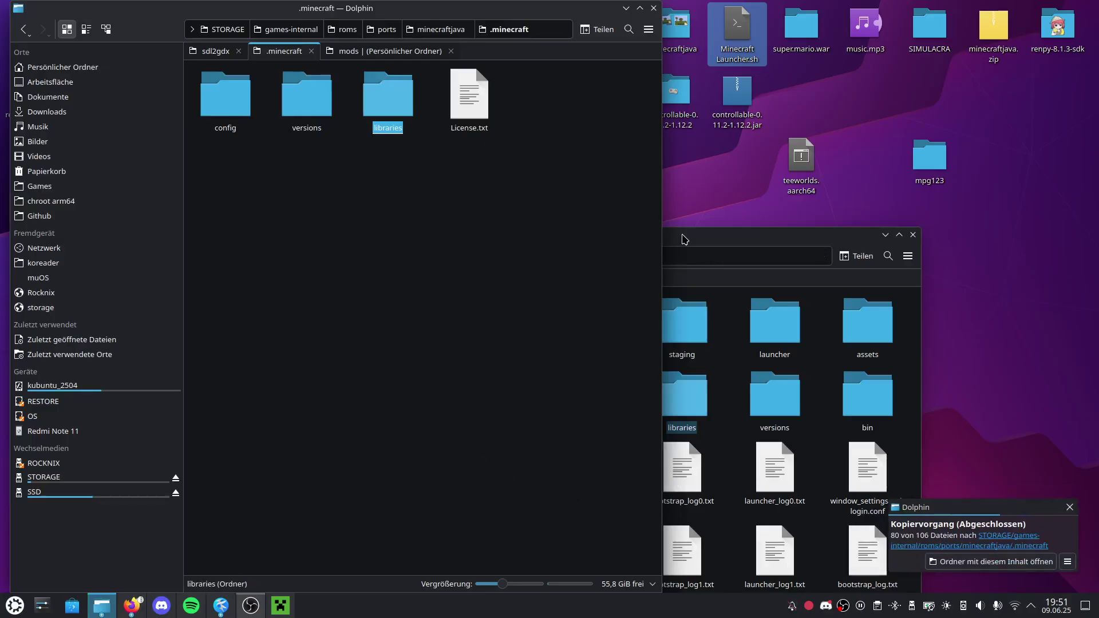
Step: Drag the versions folder from home into the port's .minecraft
left_click_drag(683, 239, 878, 74)
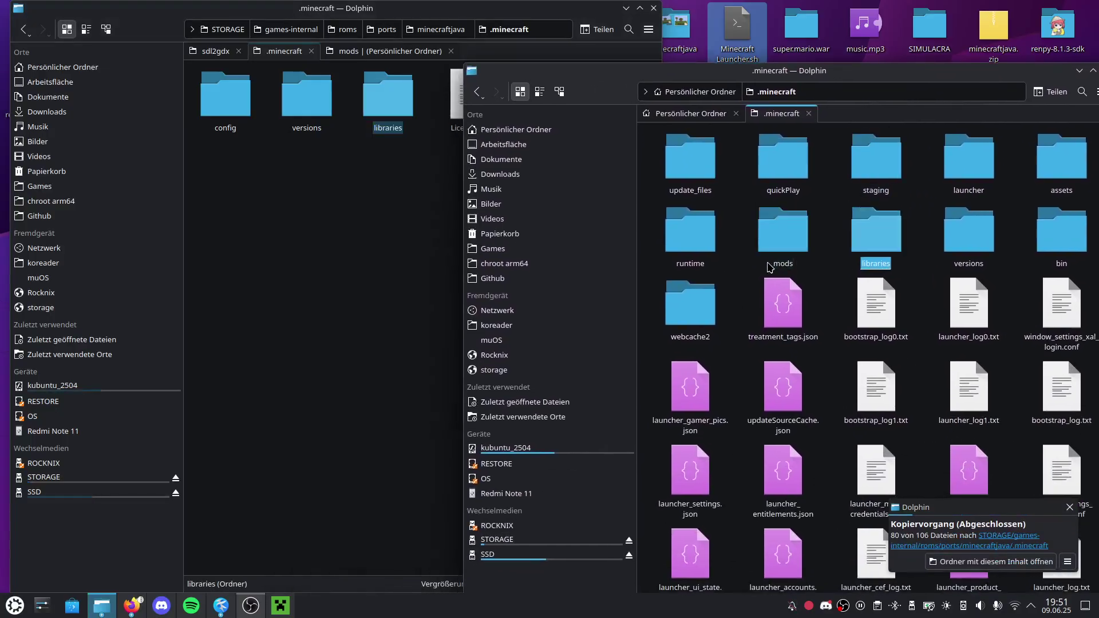
left_click_drag(969, 232, 345, 337)
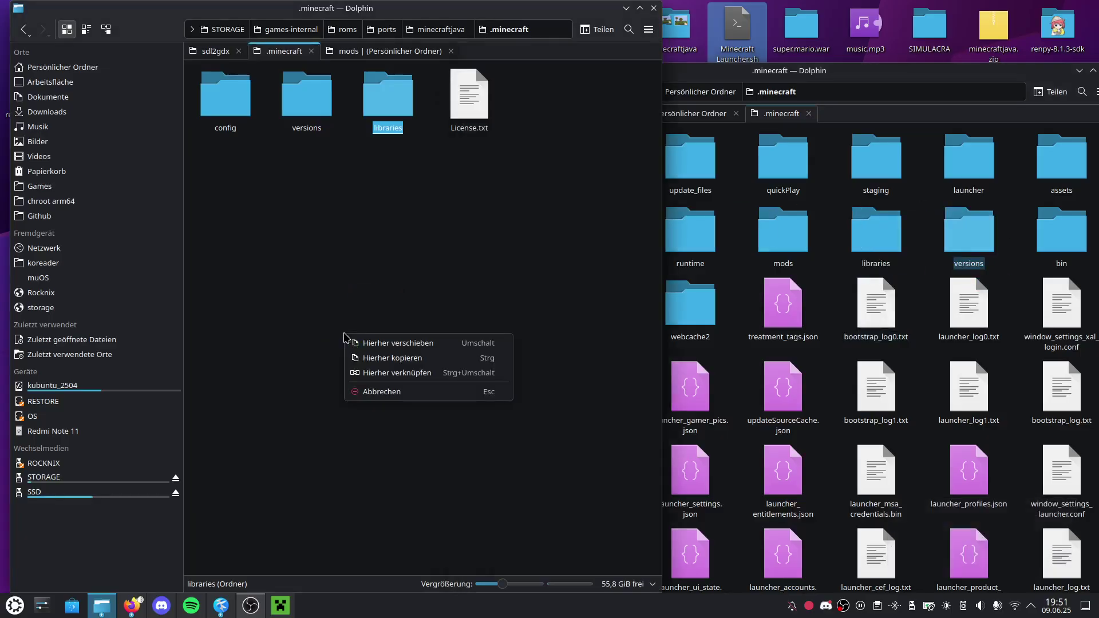
Step: Copy versions with merge, then copy the assets folder from home into the port's .minecraft
left_click(367, 364)
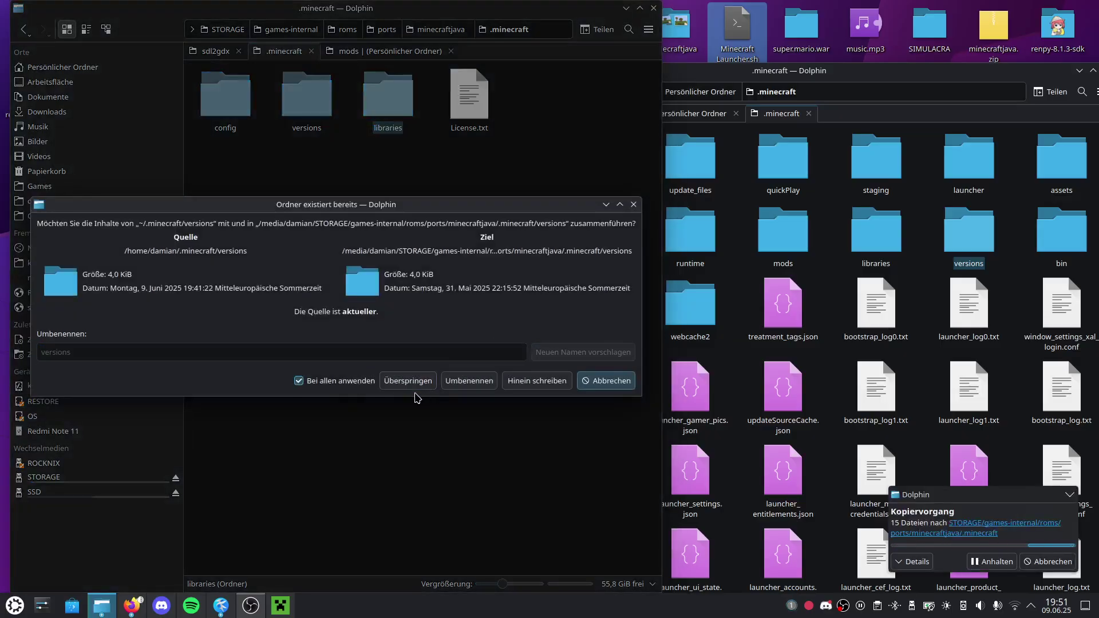
left_click(536, 380)
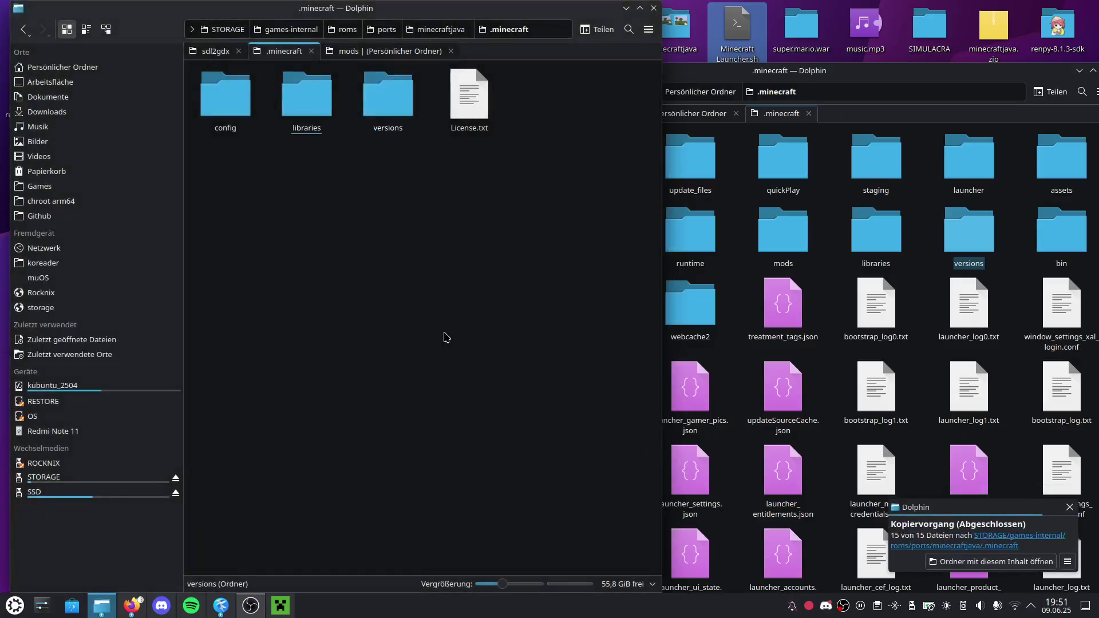
left_click(812, 87)
mouse_move(1062, 159)
left_mouse_down()
mouse_move(1039, 202)
mouse_move(398, 243)
left_mouse_up()
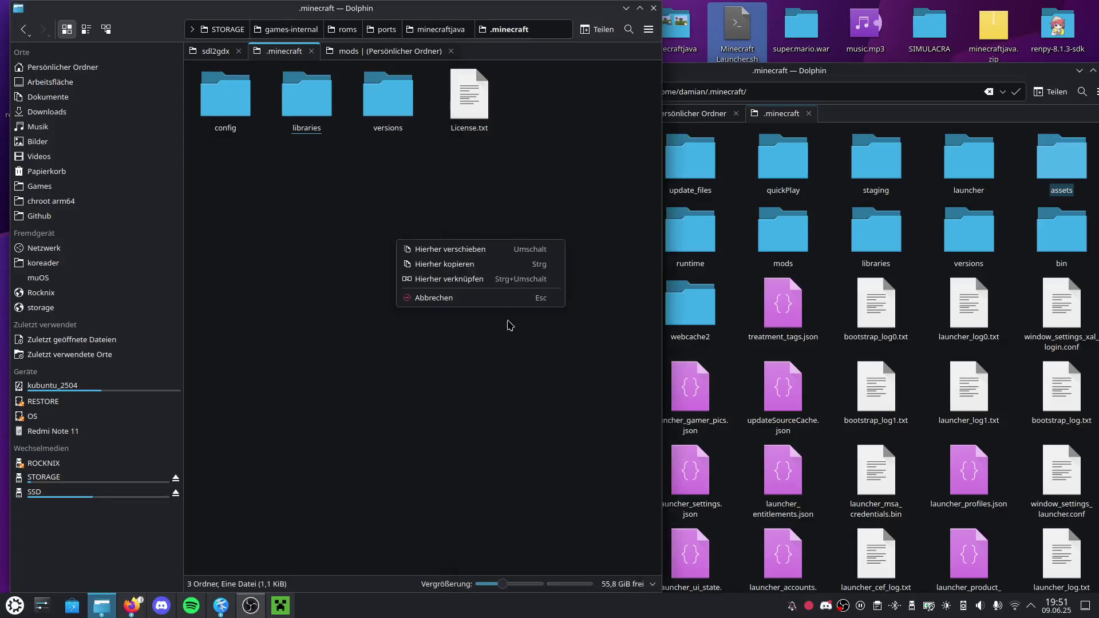
left_click(451, 263)
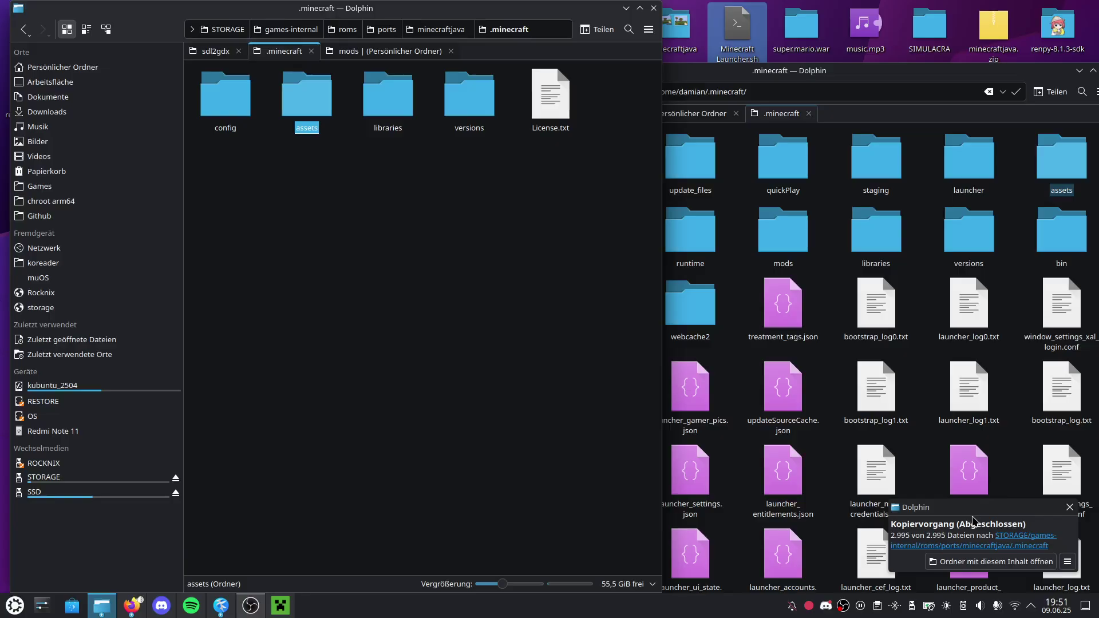
Step: Move the home window aside and select everything in the port's .minecraft folder
left_click(924, 301)
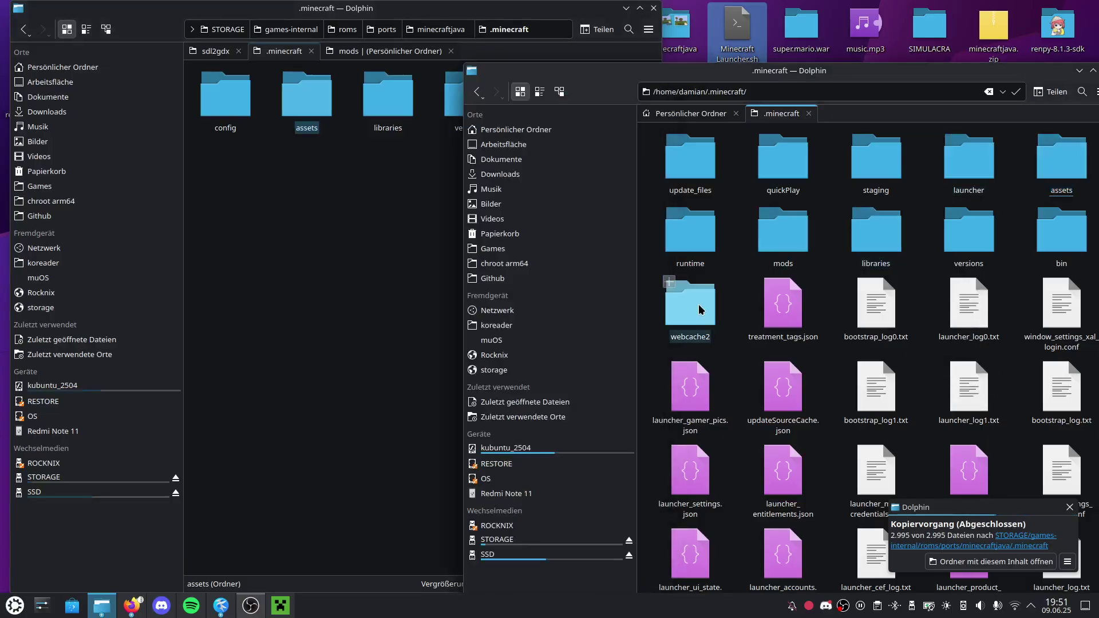
left_click_drag(756, 70, 860, 71)
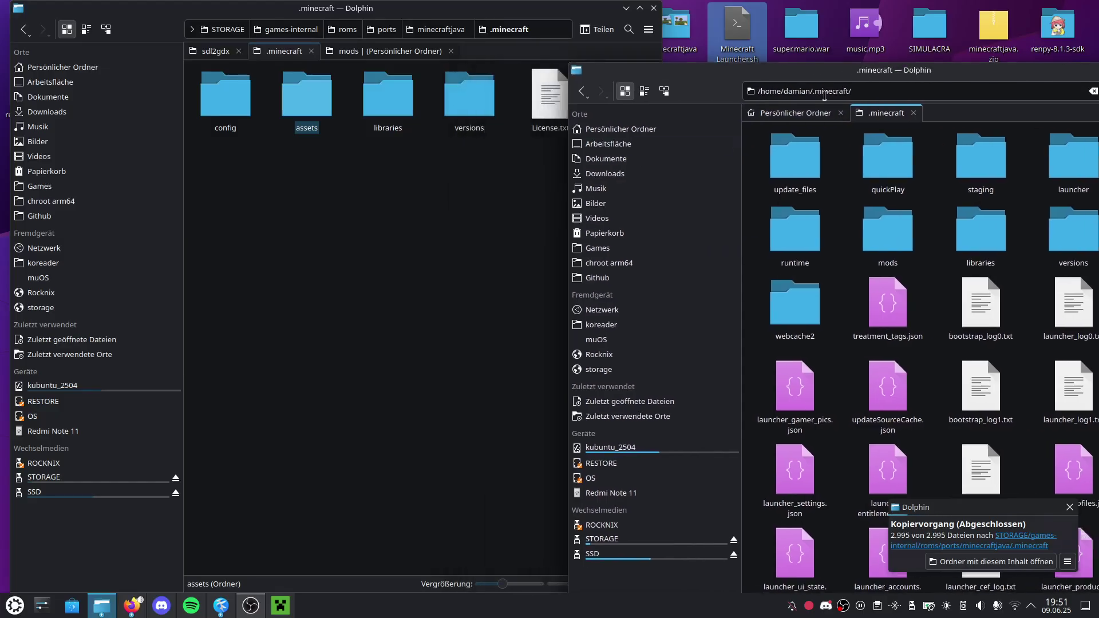
left_click(621, 201)
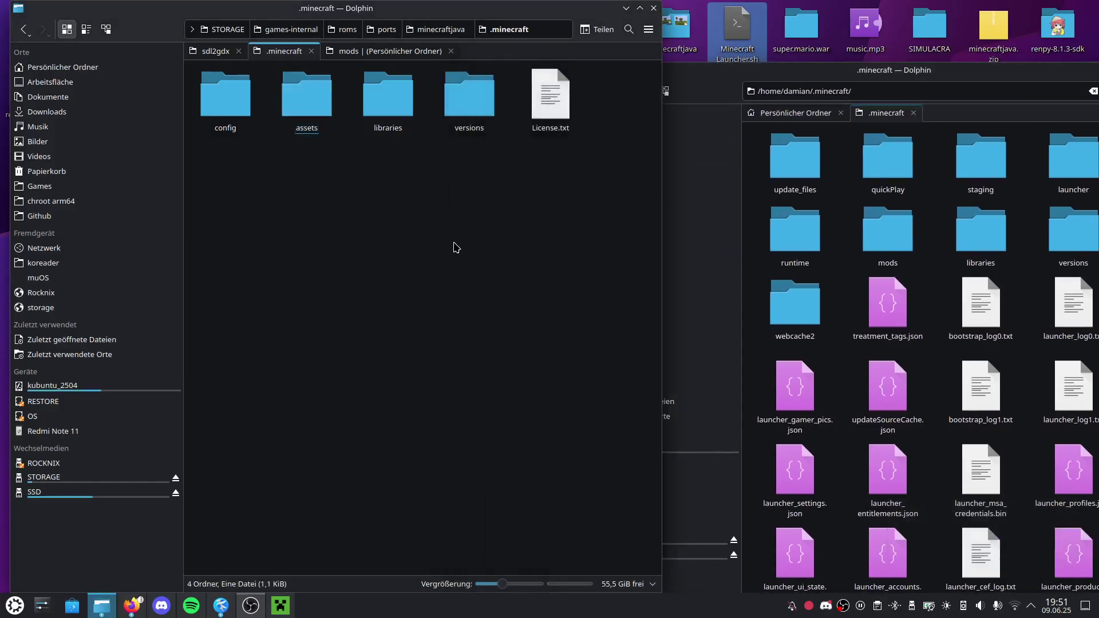
left_click_drag(541, 230, 231, 86)
Step: Go up from .minecraft to the STORAGE ports folder and show its full path as text
left_click_drag(626, 245, 192, 66)
key("BackSpace")
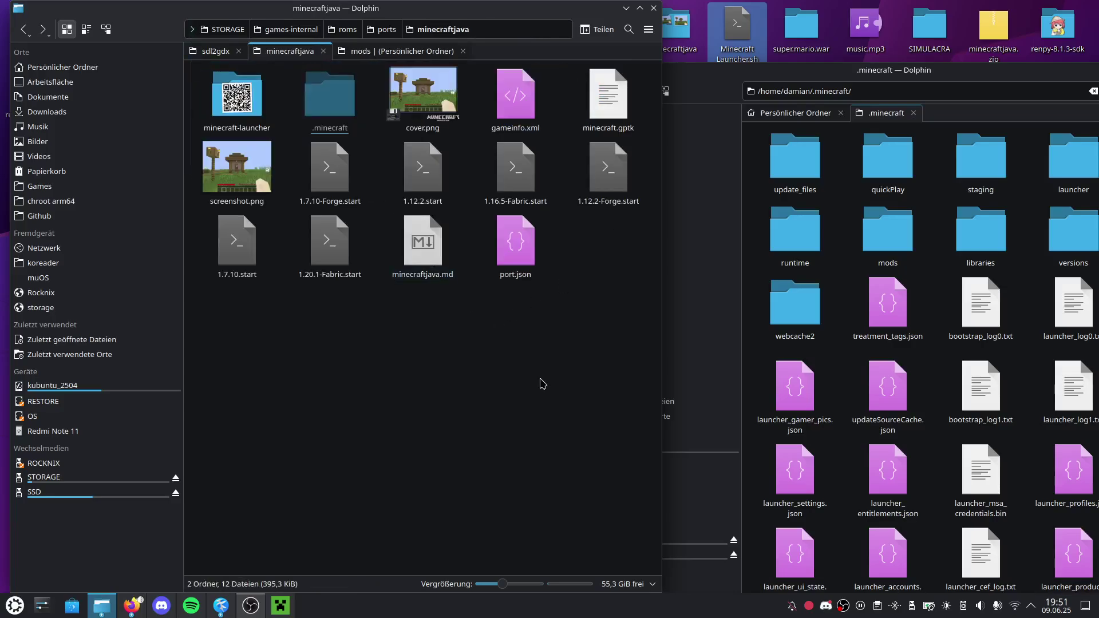
key("BackSpace")
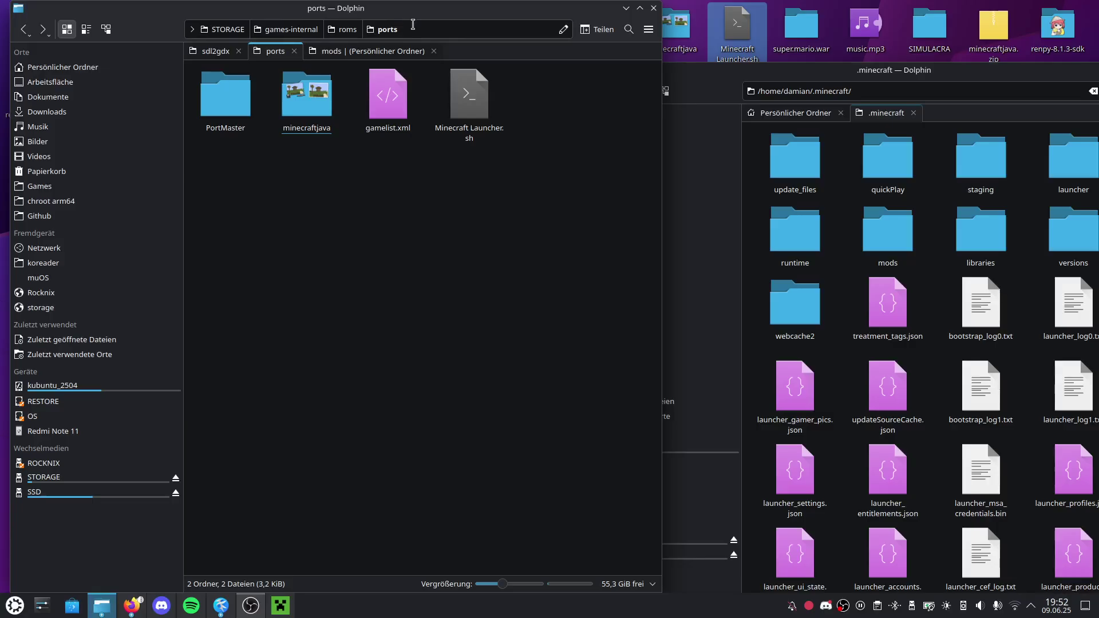
left_click(412, 24)
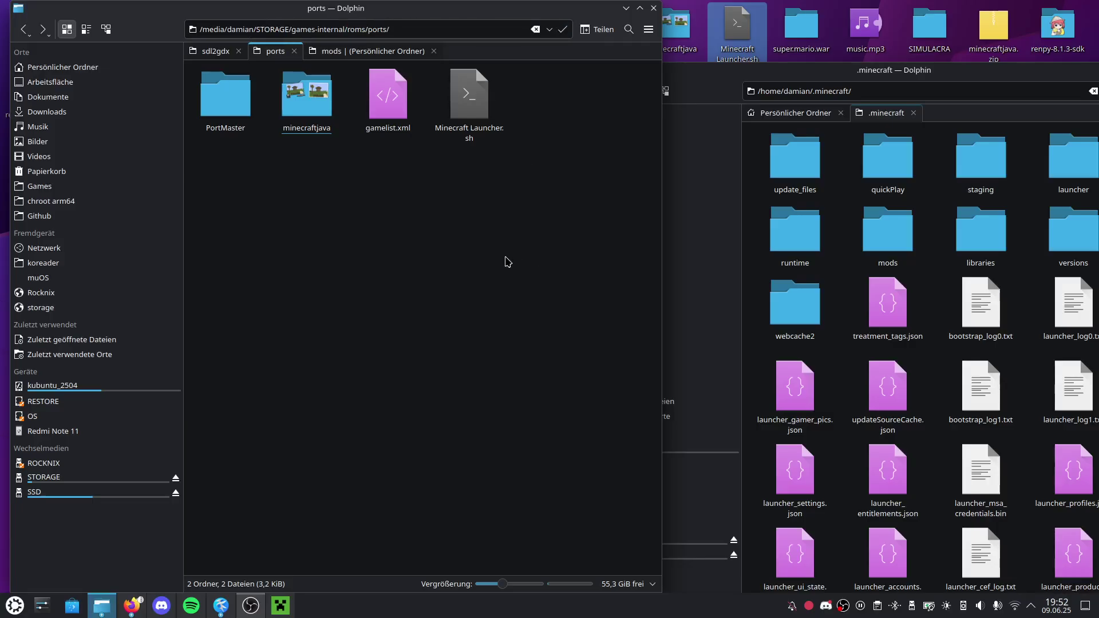
Step: Open the PortMaster Installation page in Firefox and reach its CFW ports-location table
left_click(131, 606)
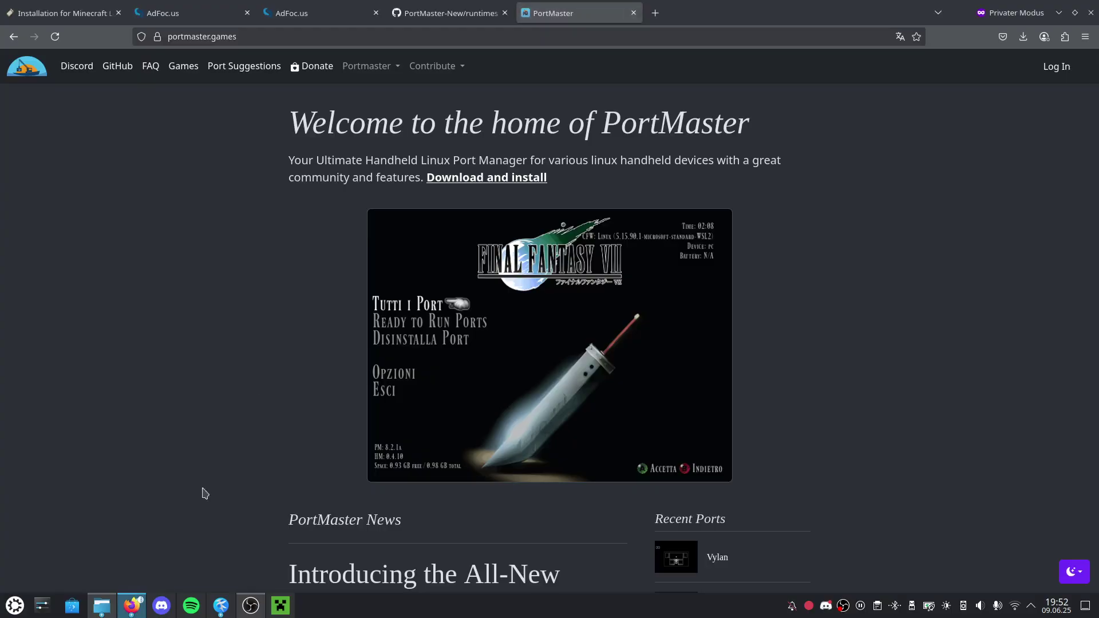
left_click(358, 77)
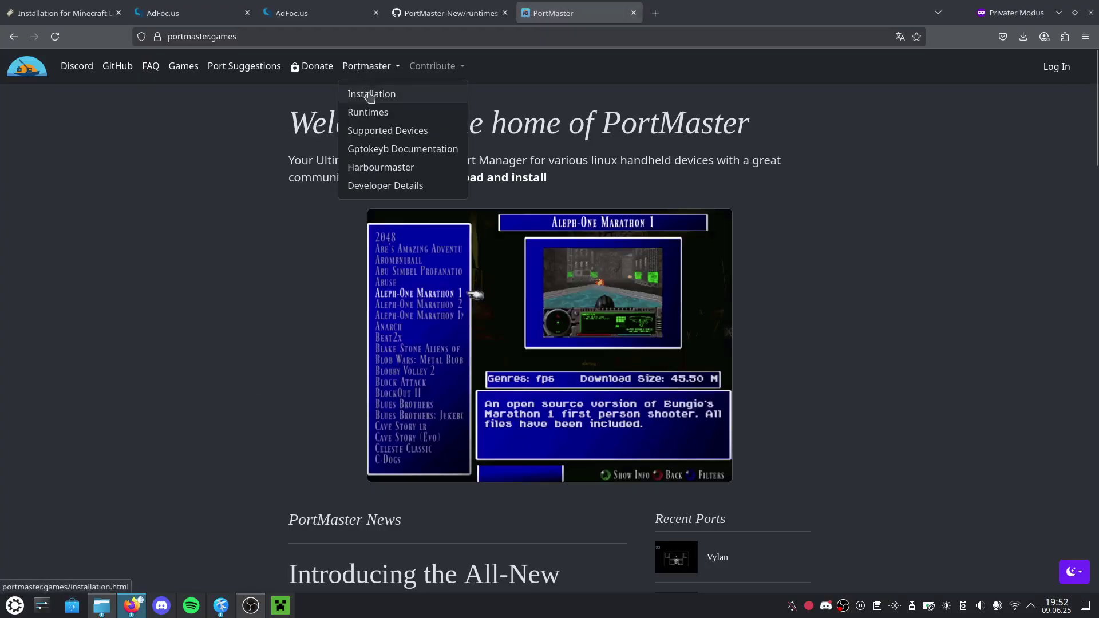
left_click(365, 93)
mouse_move(529, 452)
left_mouse_down()
mouse_move(216, 306)
mouse_move(159, 306)
mouse_move(517, 449)
left_mouse_up()
Step: Read through the locations table, then hide Firefox to return to Dolphin
left_click(519, 452)
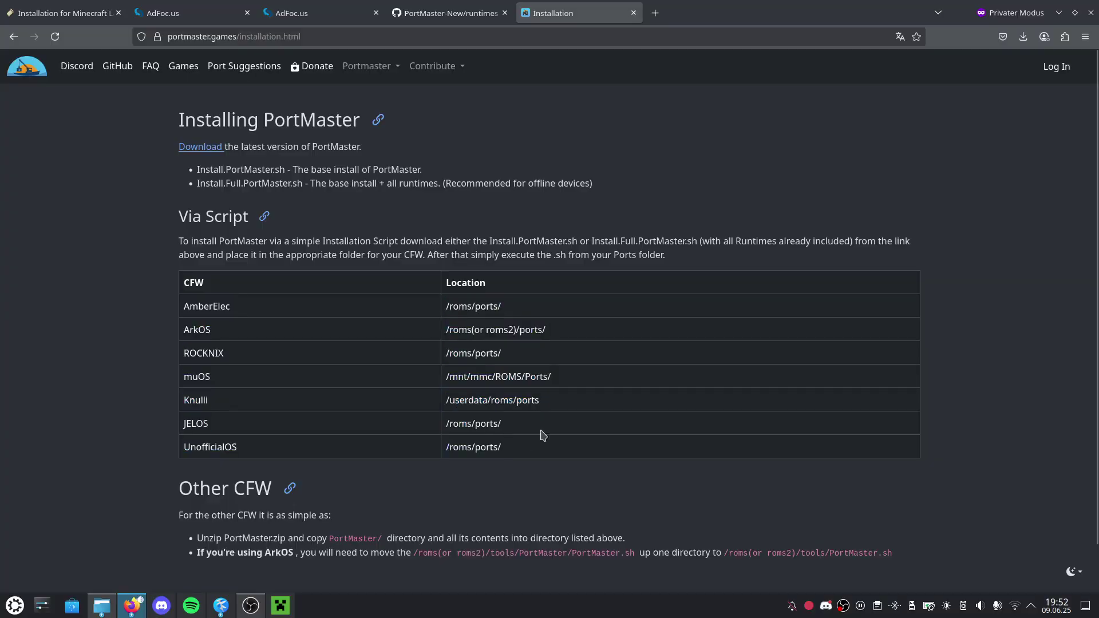
mouse_move(455, 414)
left_mouse_down()
mouse_move(105, 287)
mouse_move(106, 302)
left_mouse_up()
left_click(225, 369)
left_click(1074, 10)
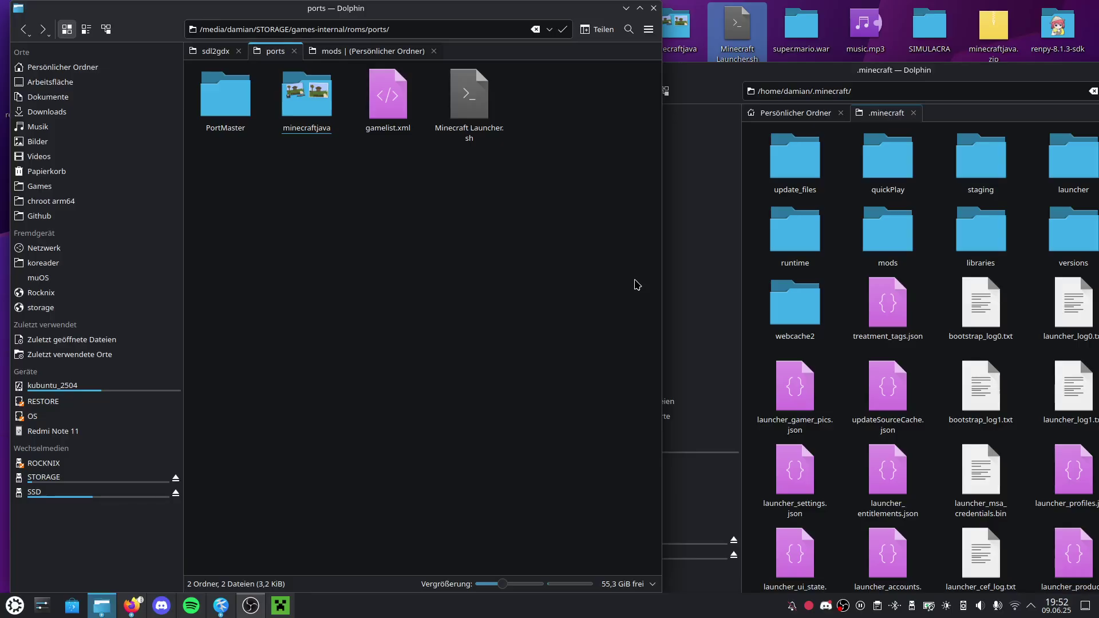
Step: Open PortMaster/libs and pick out the two zulu17 runtime squashfs files
double_click(225, 101)
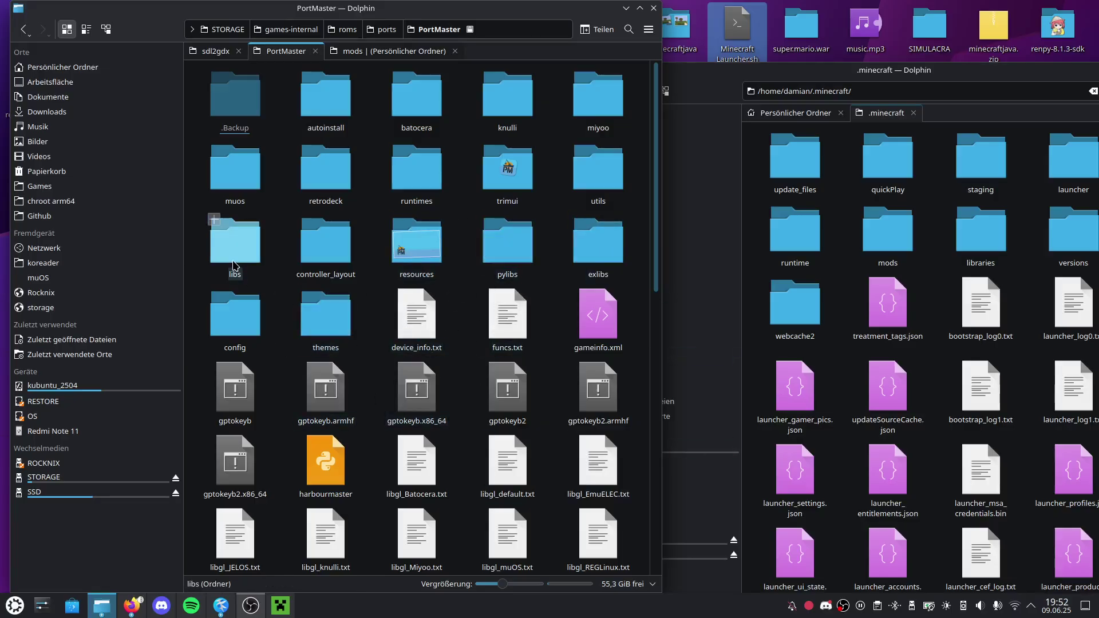
double_click(234, 245)
scroll(263, 385, "down", 2)
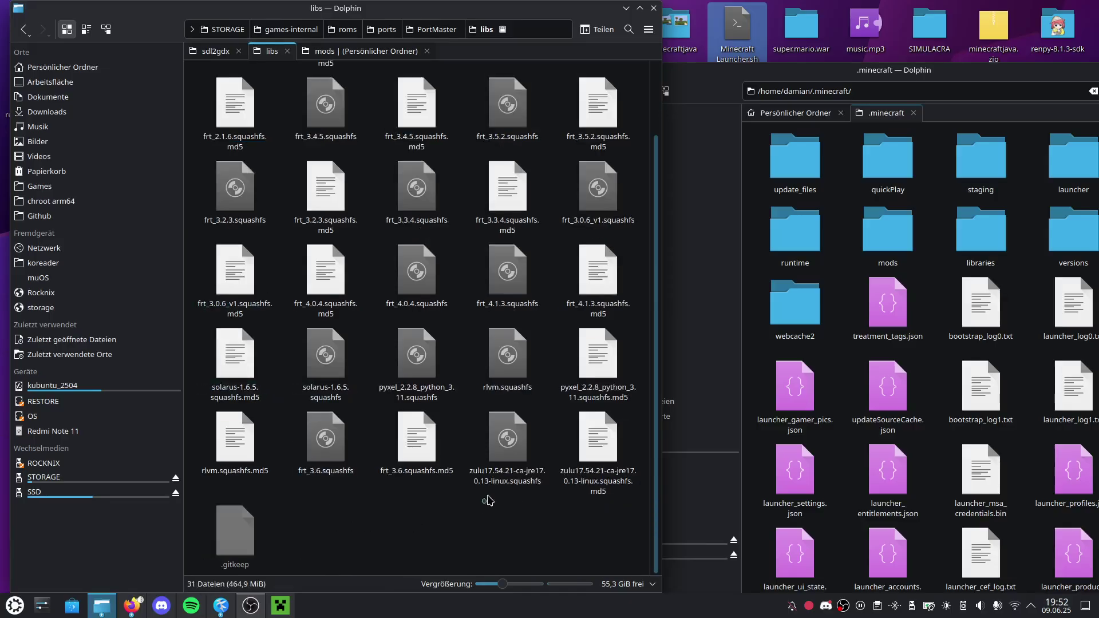
left_click(473, 481)
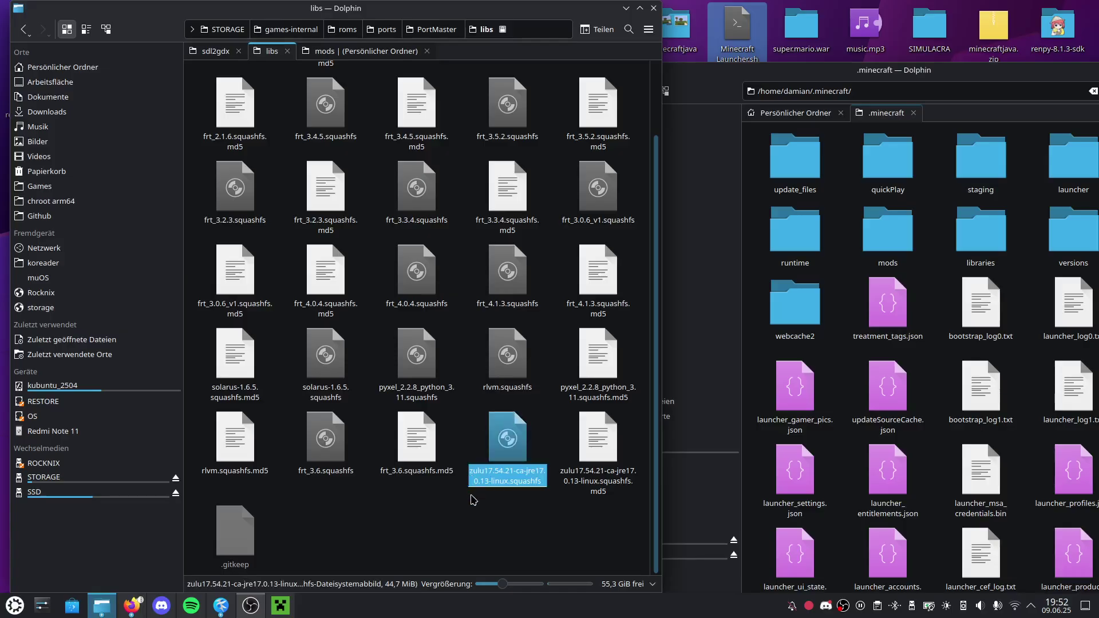
mouse_move(472, 481)
left_mouse_down()
mouse_move(477, 472)
mouse_move(515, 508)
left_mouse_up()
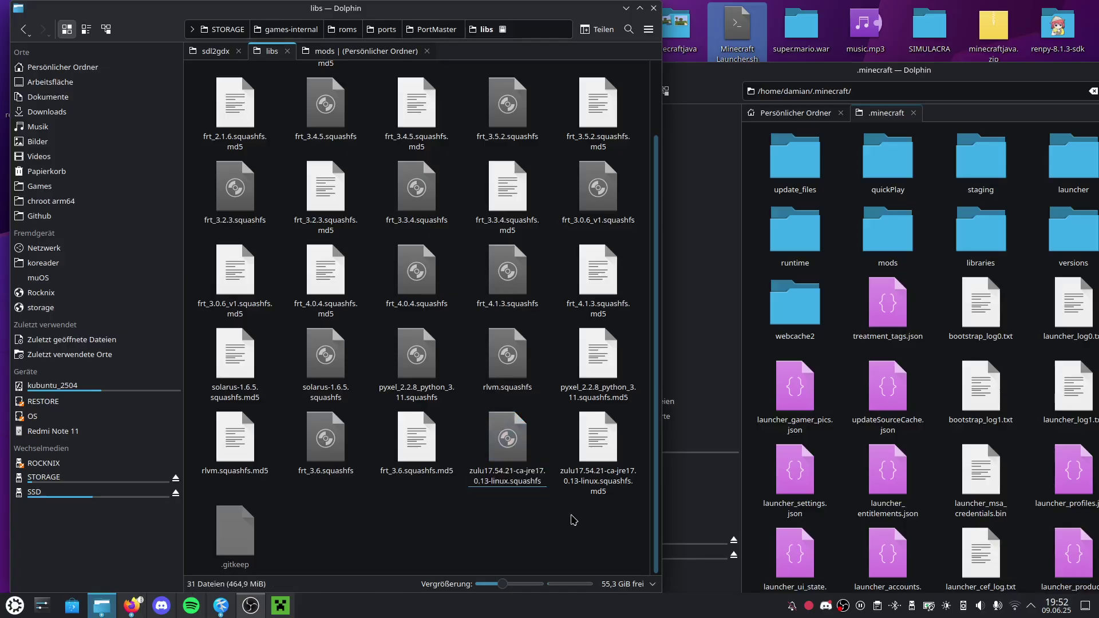
left_click_drag(606, 524, 494, 425)
left_click(473, 537)
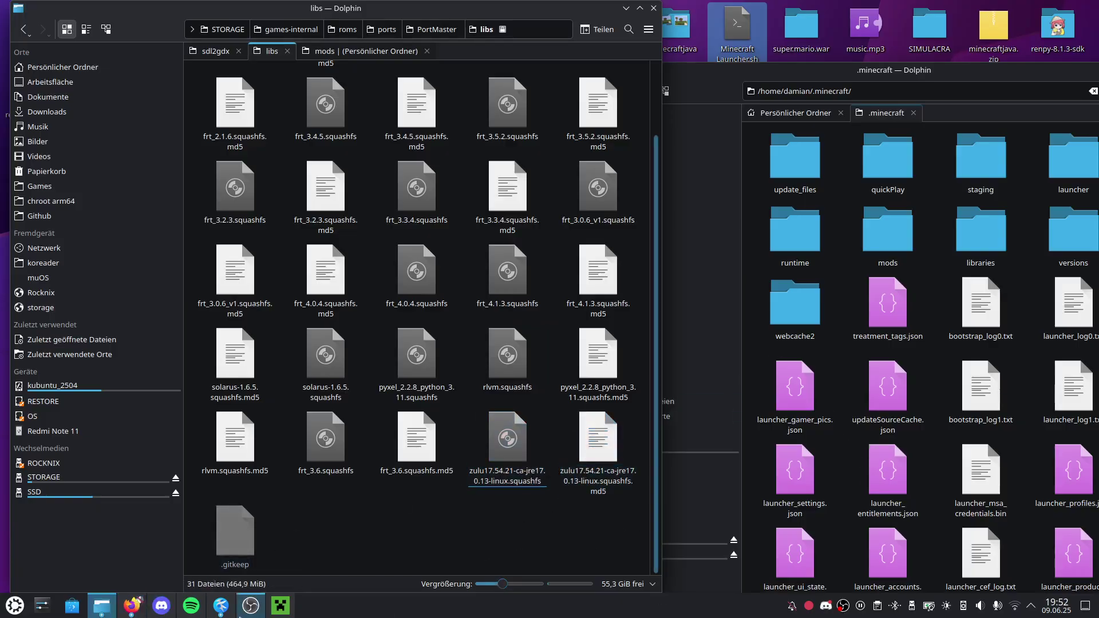
Step: Navigate from PortMaster's site to the PortMaster-New repository's runtimes folder on GitHub
left_click(127, 610)
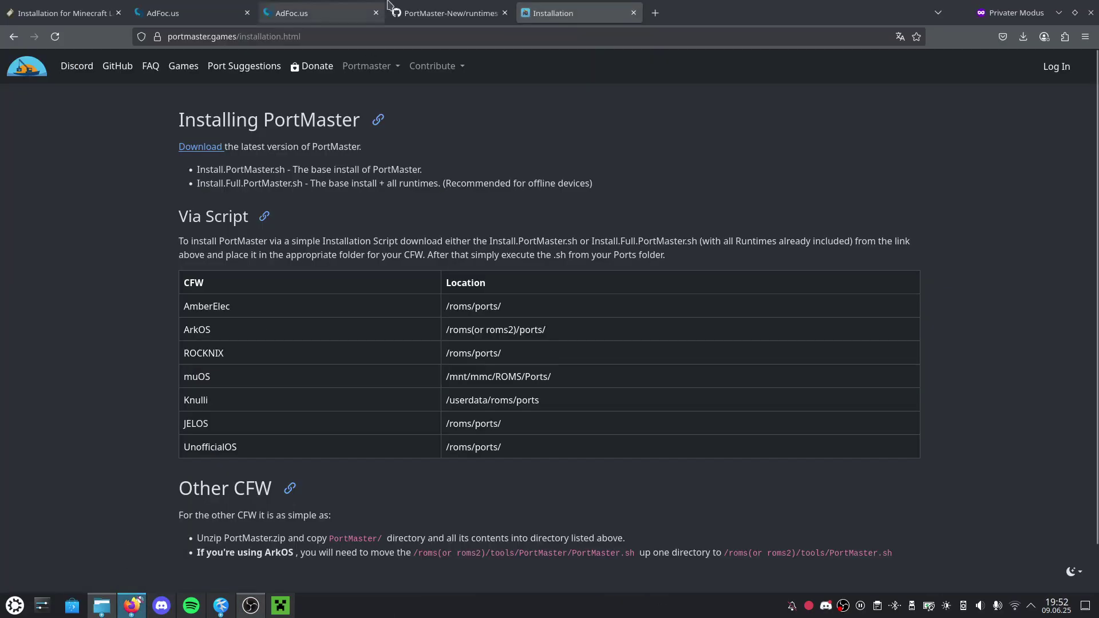
left_click(447, 13)
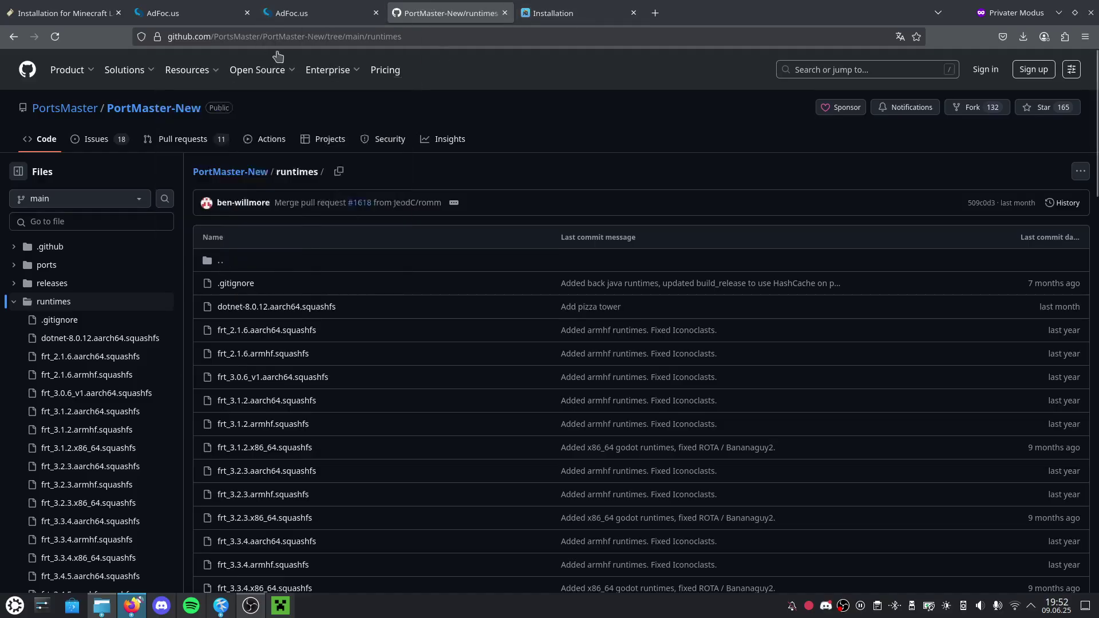
left_click(392, 35)
left_click(413, 37)
left_click(519, 7)
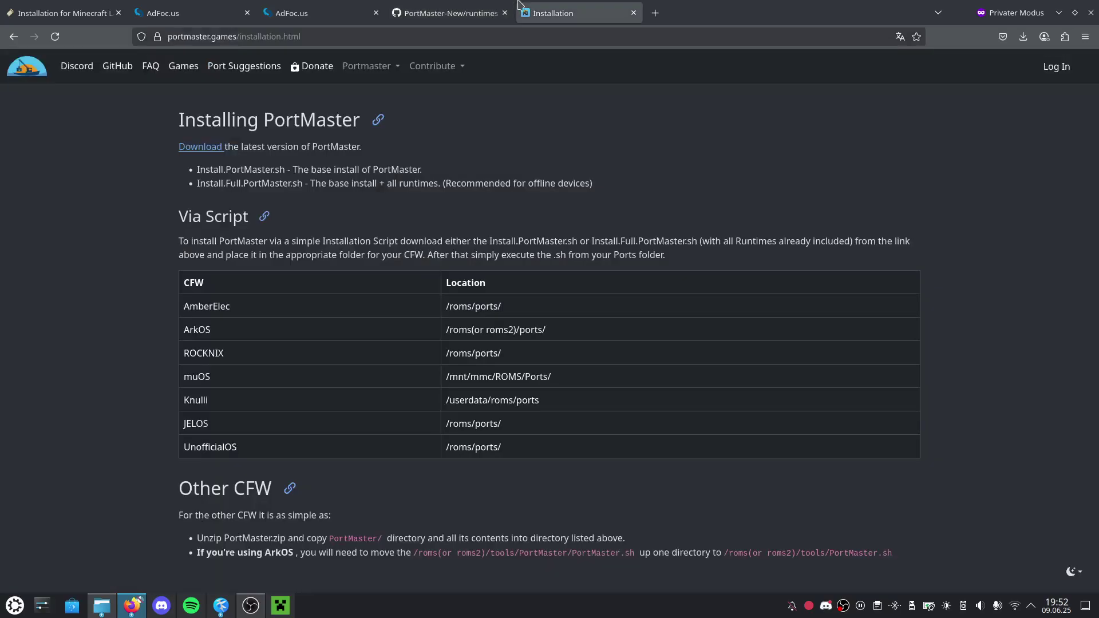
left_click(22, 74)
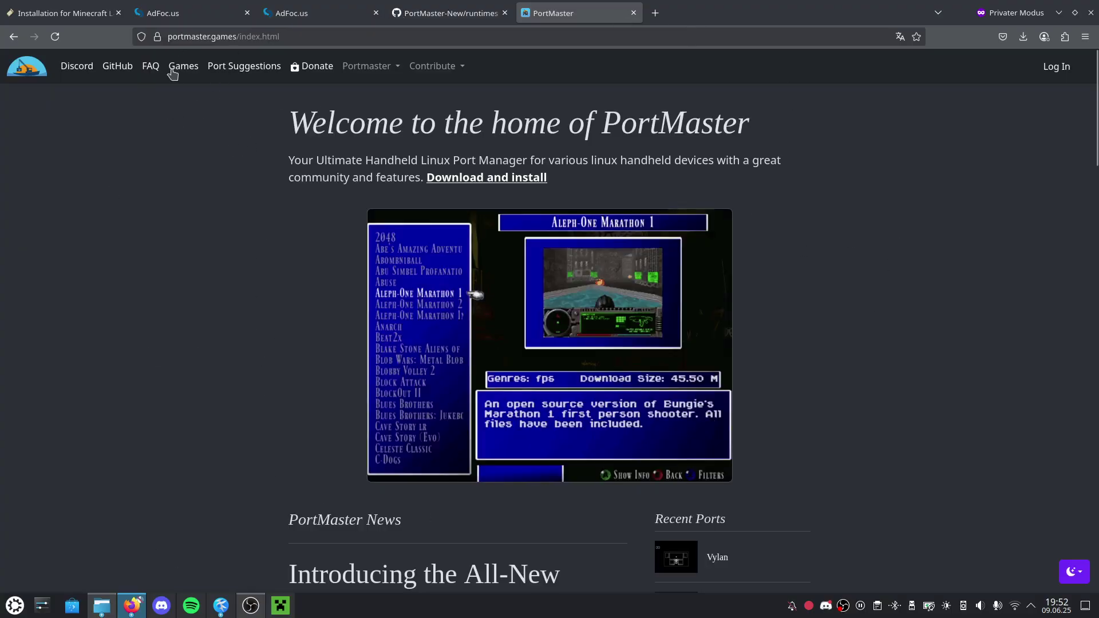
left_click(76, 66)
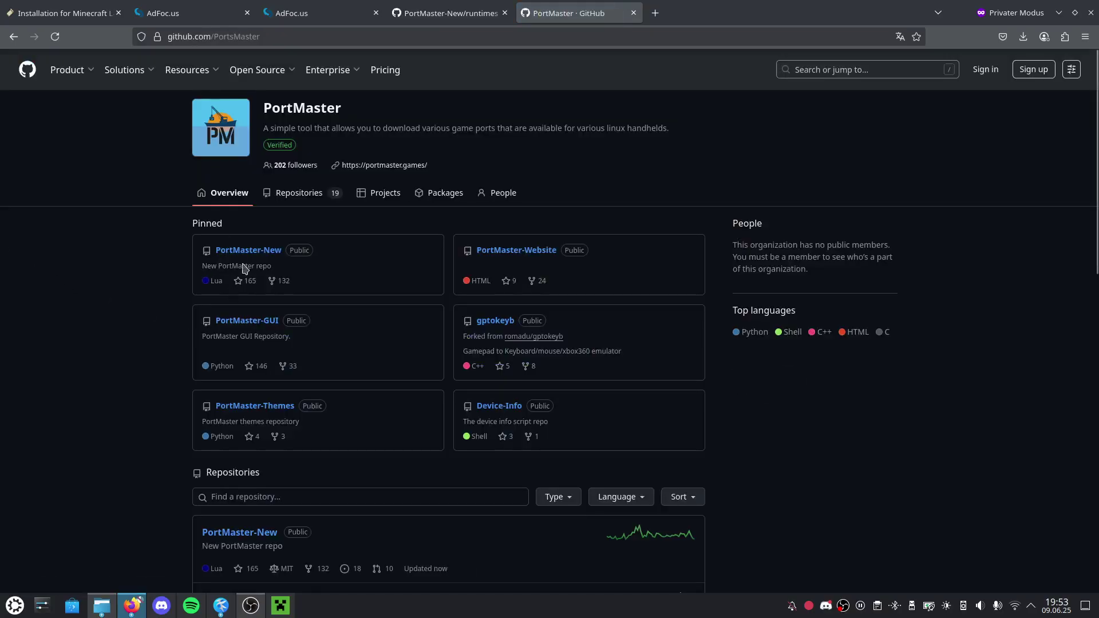
left_click(247, 252)
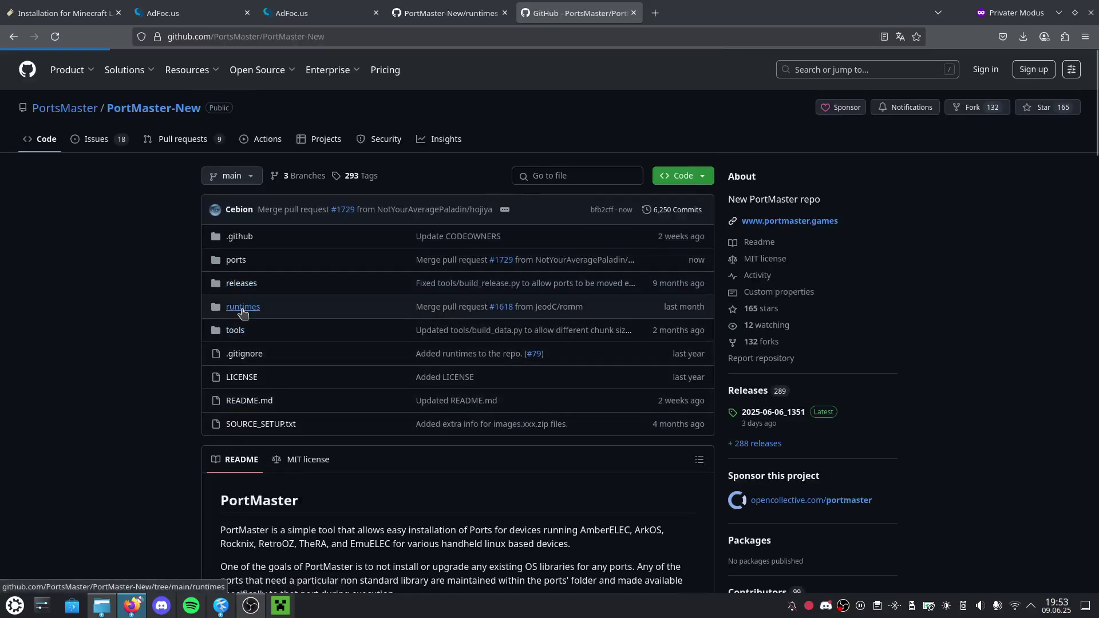
left_click(243, 308)
scroll(390, 207, "down", 5)
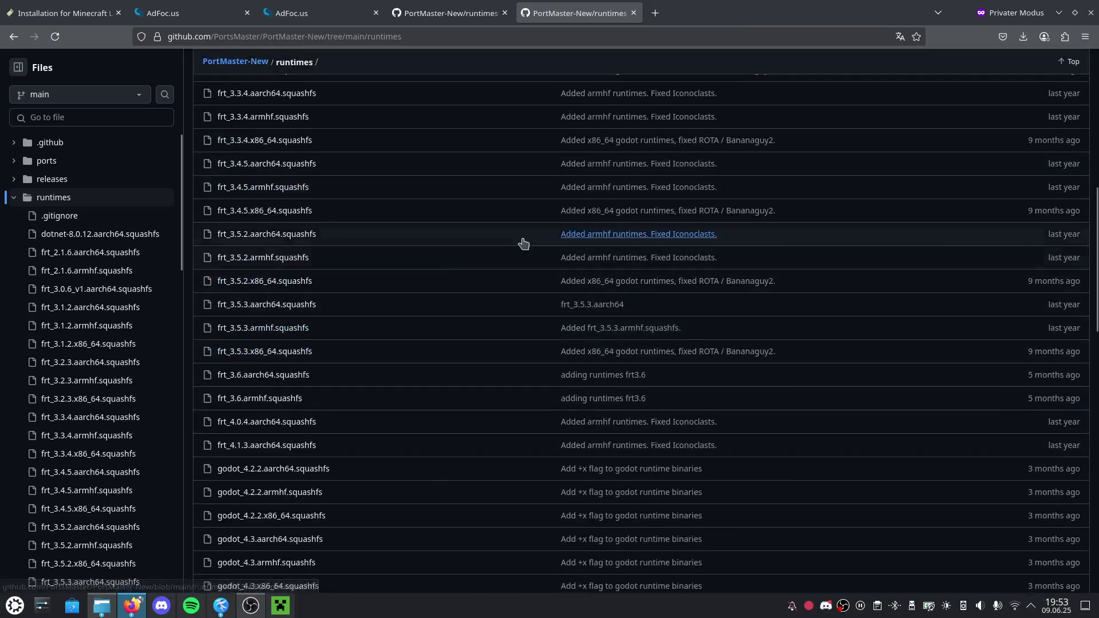
scroll(523, 244, "down", 5)
scroll(319, 351, "down", 5)
scroll(604, 248, "down", 4)
scroll(452, 473, "down", 3)
scroll(452, 473, "down", 3)
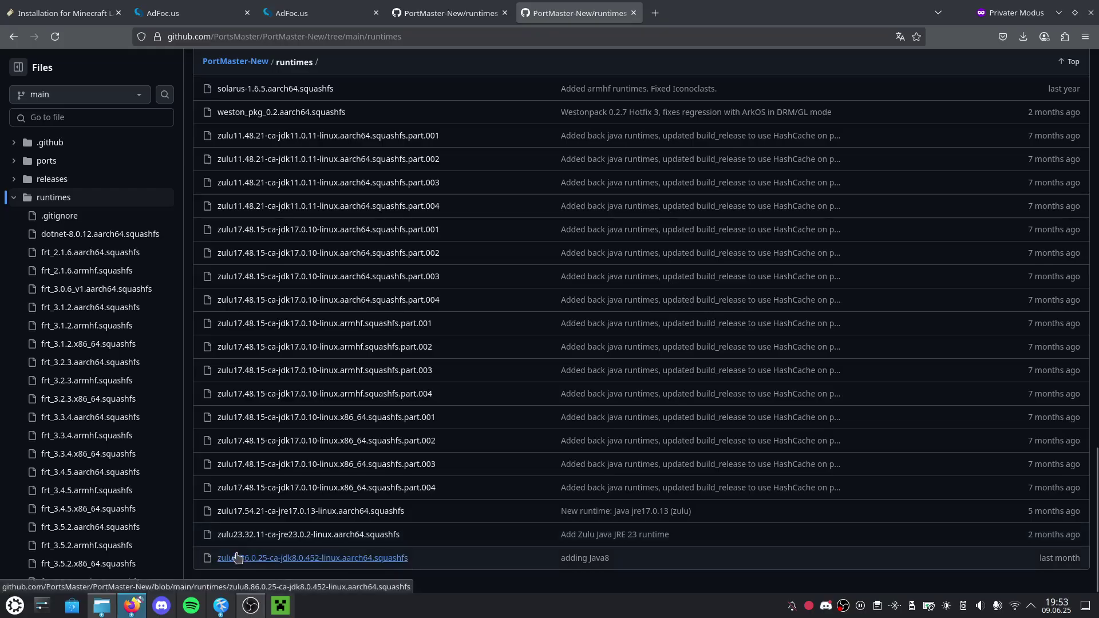
Step: Download zulu8.86.0.25-ca-jdk8.0.452-linux.aarch64.squashfs and return to the runtimes listing
left_click(237, 558)
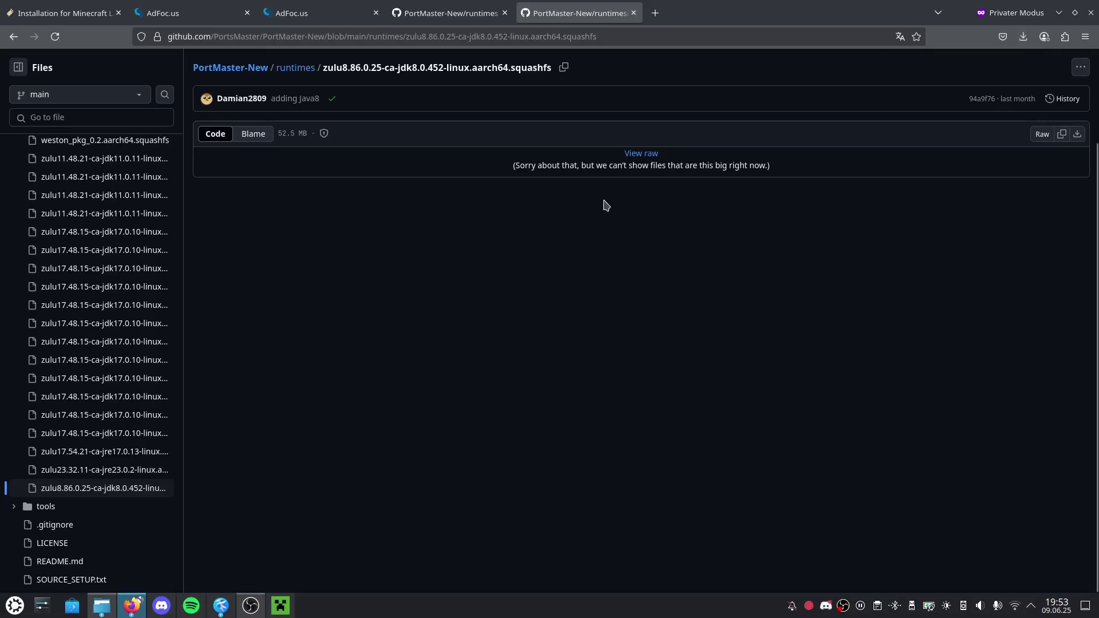
left_click(294, 69)
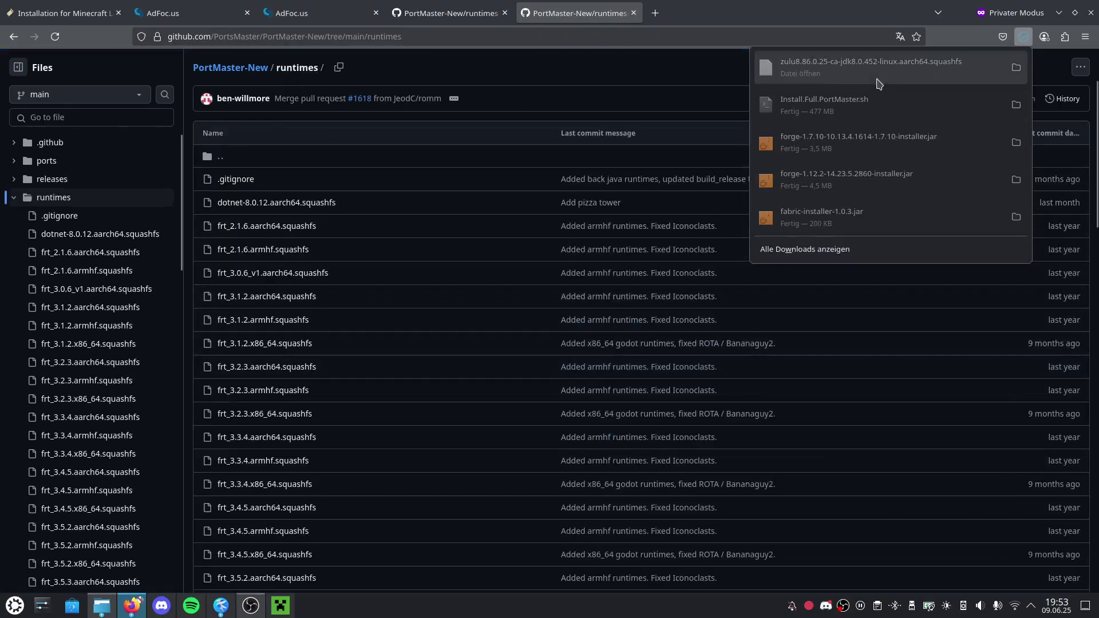
Step: Bring Dolphin's PortMaster libs folder window to the front
left_click(101, 606)
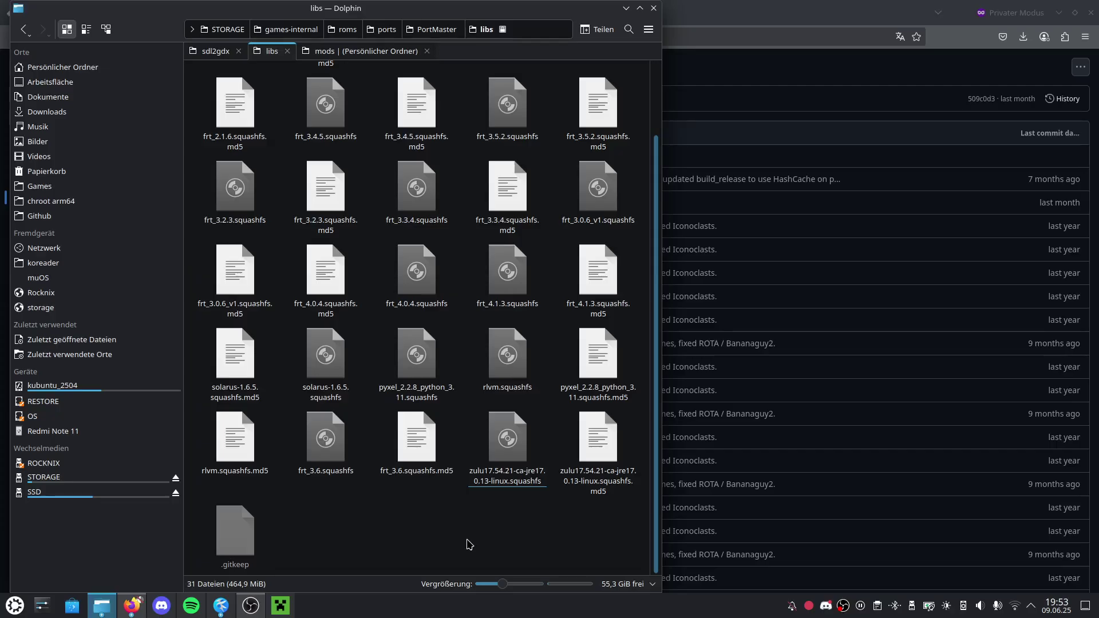
scroll(300, 361, "up", 2)
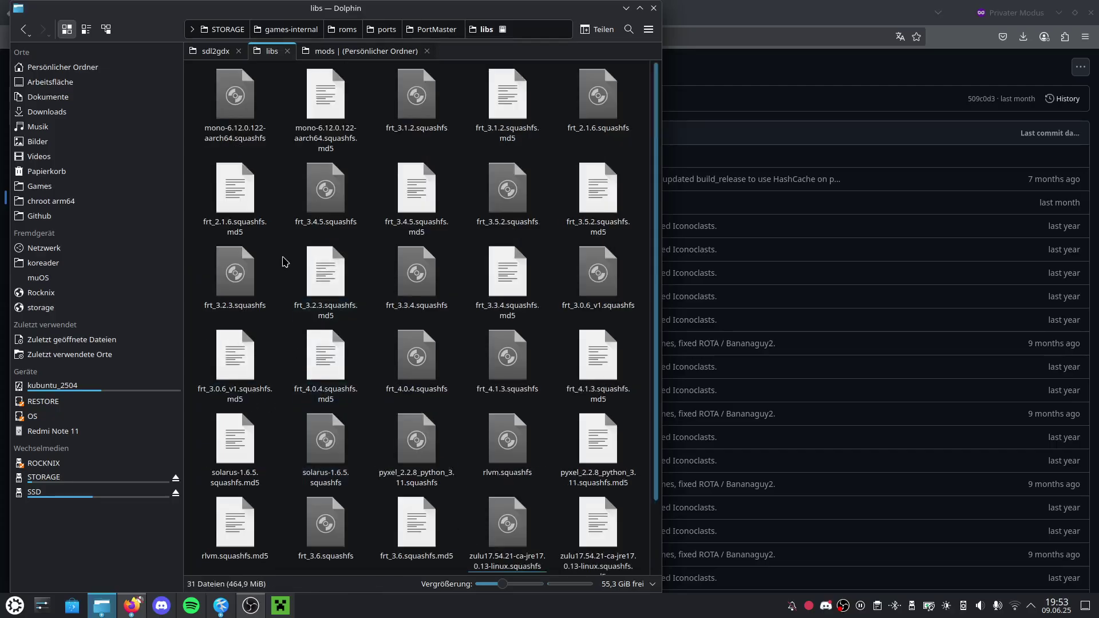
scroll(283, 309, "down", 2)
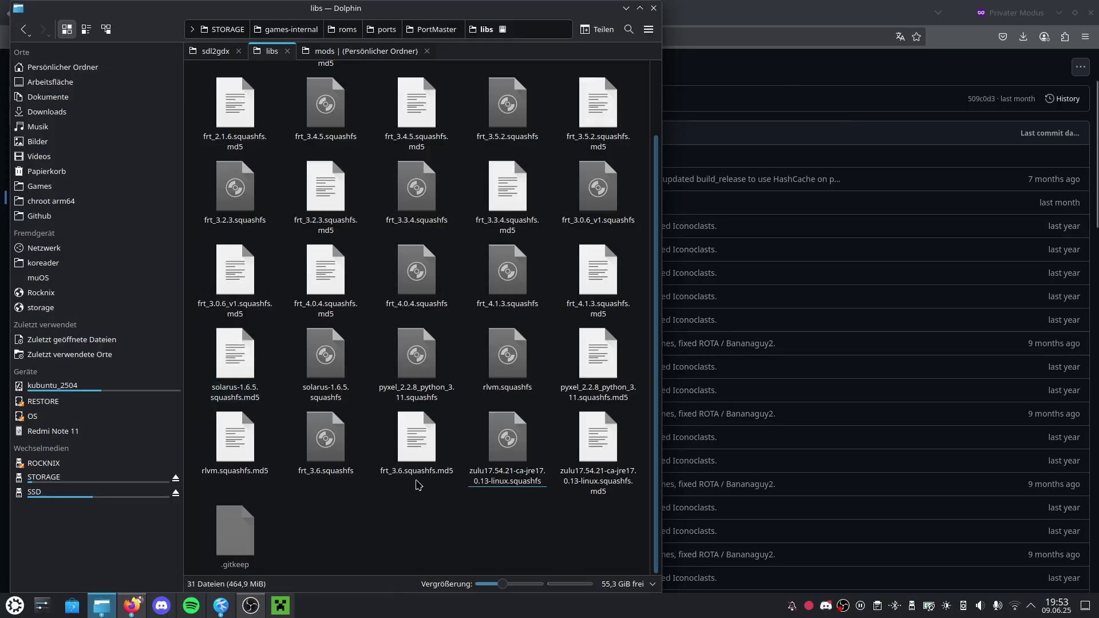
Step: Download weston_pkg_0.2.aarch64.squashfs from the runtimes folder and go back to the listing
left_click(756, 135)
scroll(618, 219, "down", 5)
scroll(619, 218, "down", 3)
scroll(538, 220, "down", 5)
scroll(344, 373, "down", 2)
scroll(437, 541, "down", 6)
scroll(436, 541, "down", 6)
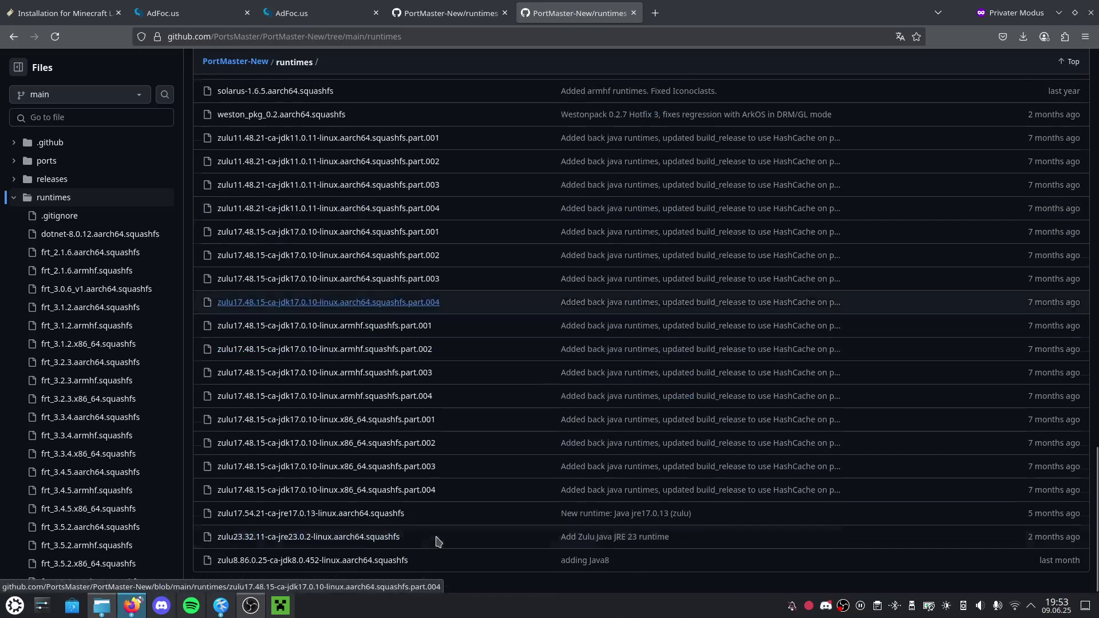
scroll(437, 541, "up", 2)
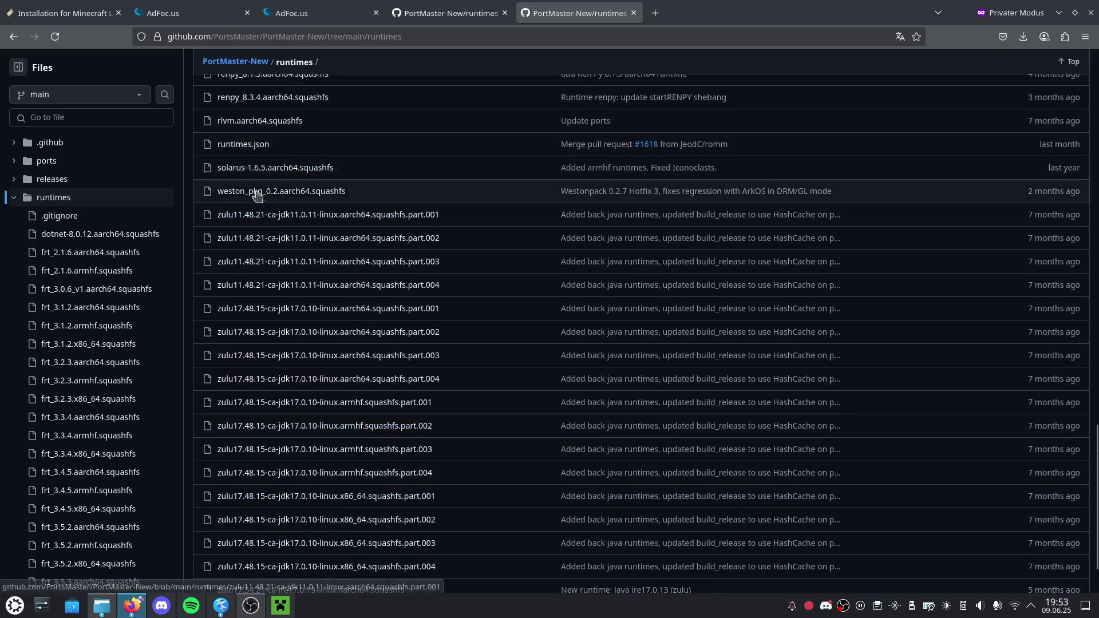
left_click(249, 192)
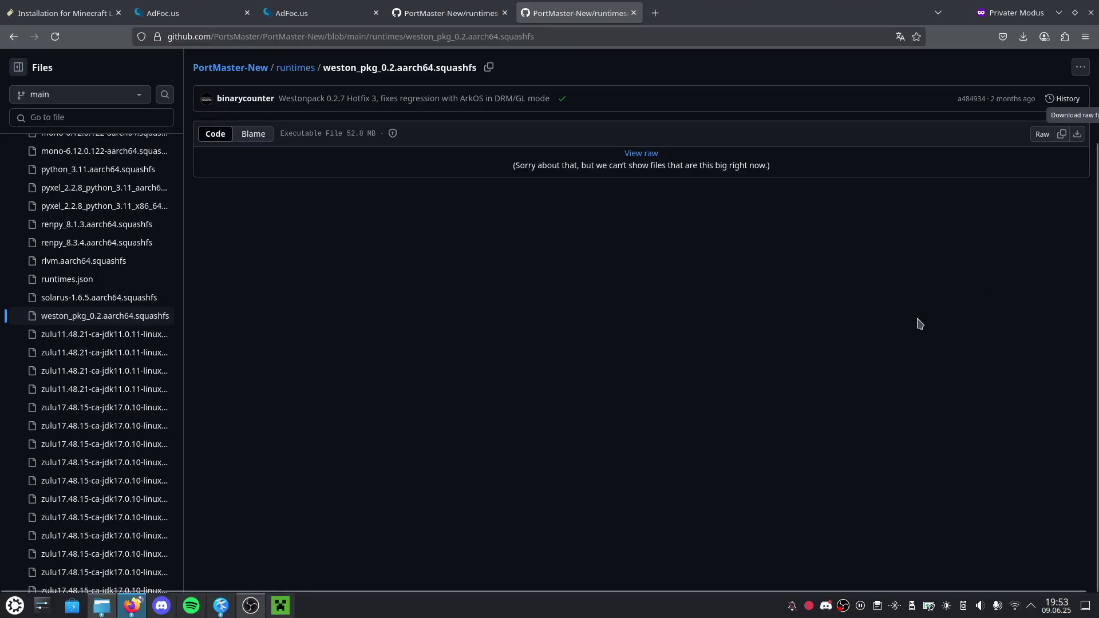
left_click(13, 37)
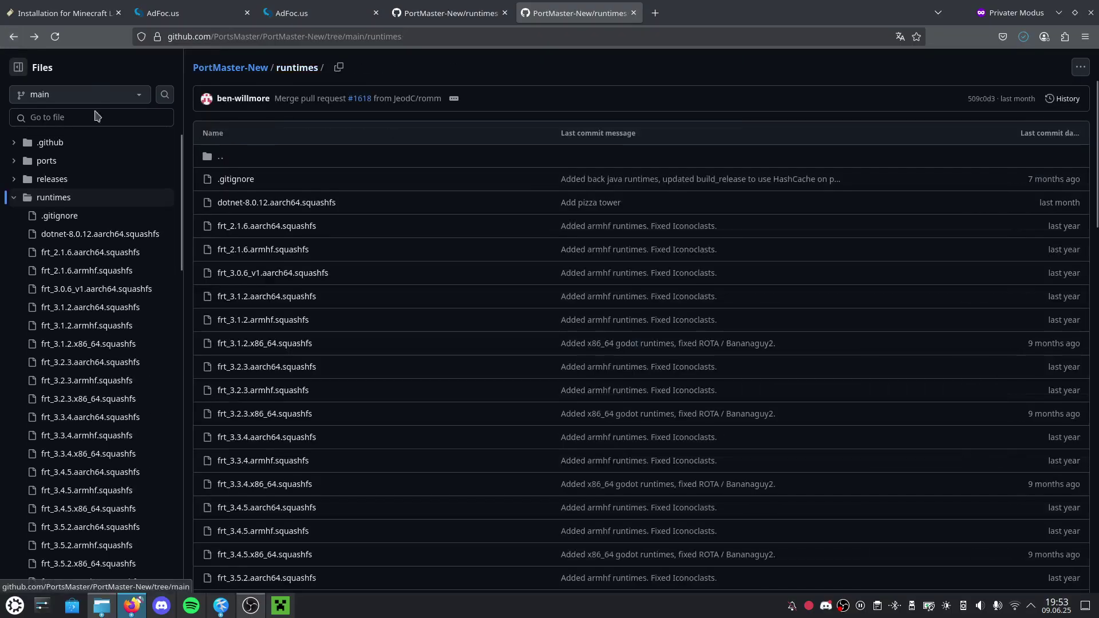
scroll(407, 269, "down", 3)
scroll(406, 269, "down", 5)
scroll(406, 268, "down", 5)
scroll(407, 269, "down", 5)
scroll(406, 269, "down", 3)
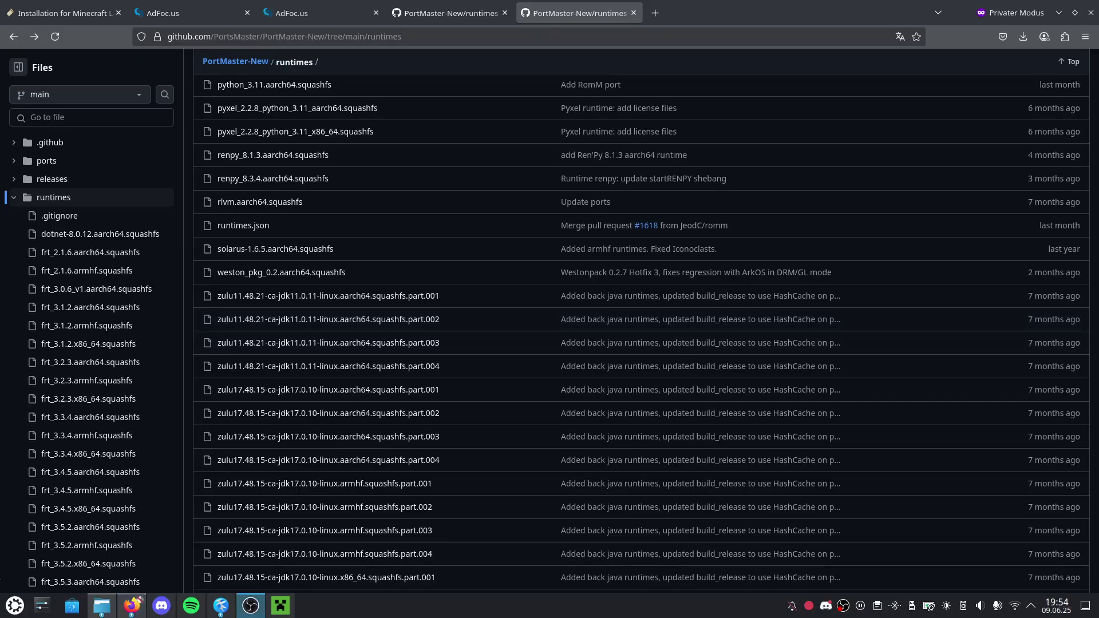
Step: Return to Dolphin's libs folder, select the zulu17 runtime and shrink the file icons
key("alt+Tab")
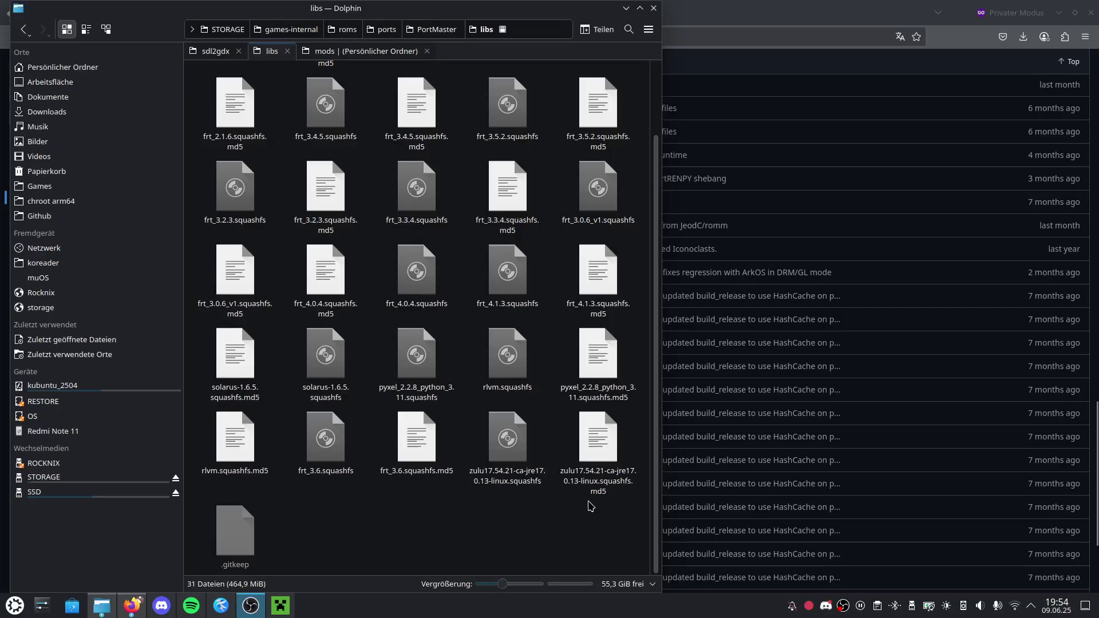
left_click(502, 461)
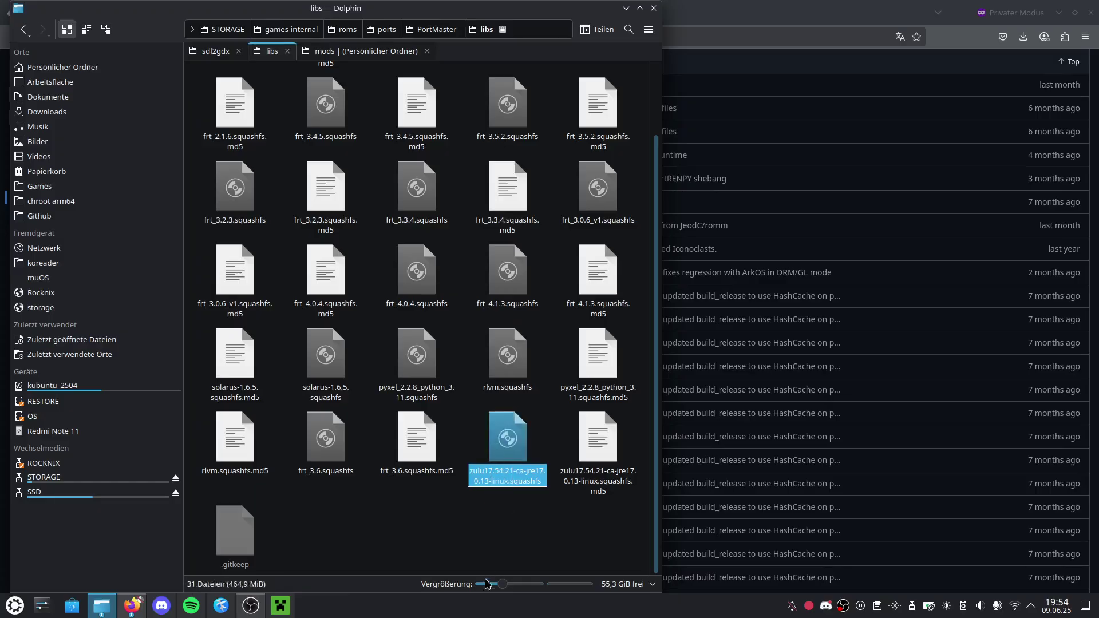
scroll(486, 588, "down", 1)
left_click(466, 503)
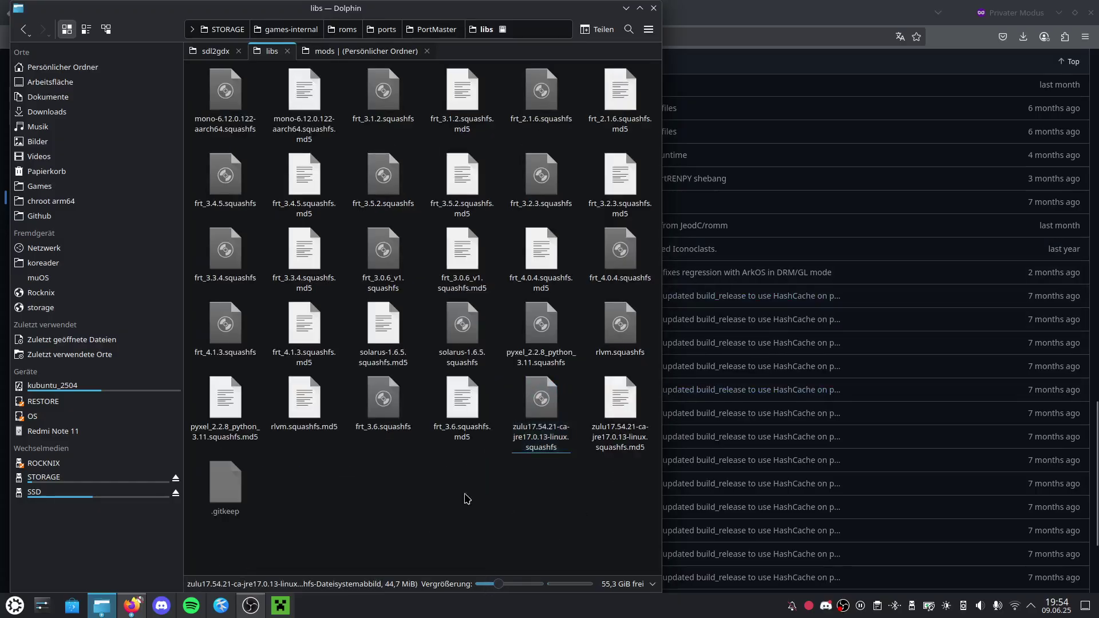
left_click(937, 43)
scroll(569, 483, "down", 4)
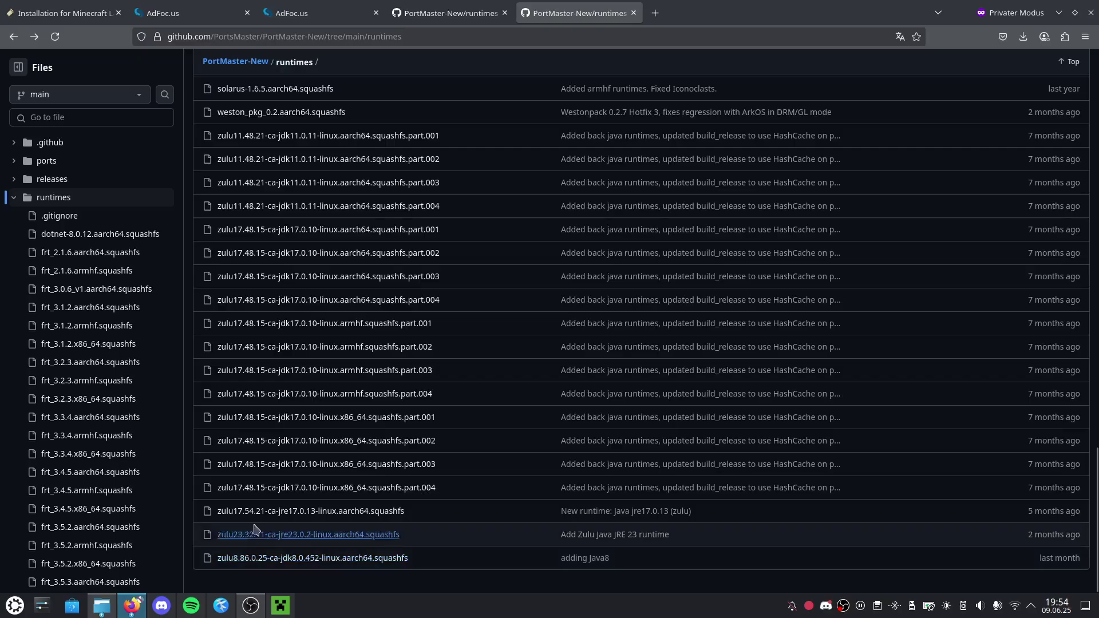
left_click_drag(508, 510, 191, 526)
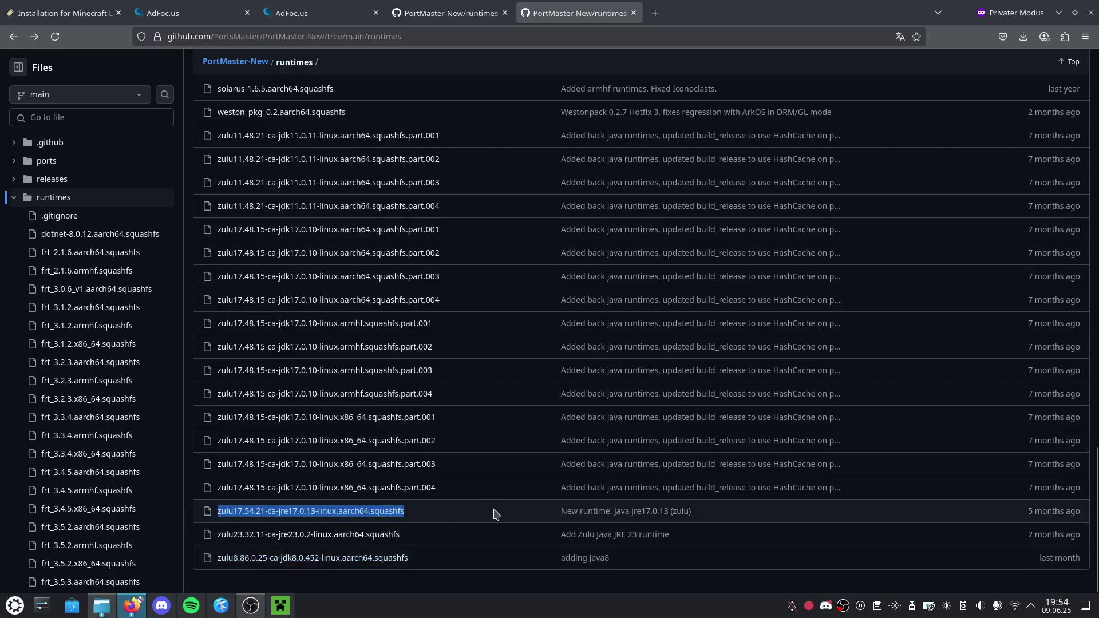
left_click_drag(493, 513, 189, 515)
left_click(102, 606)
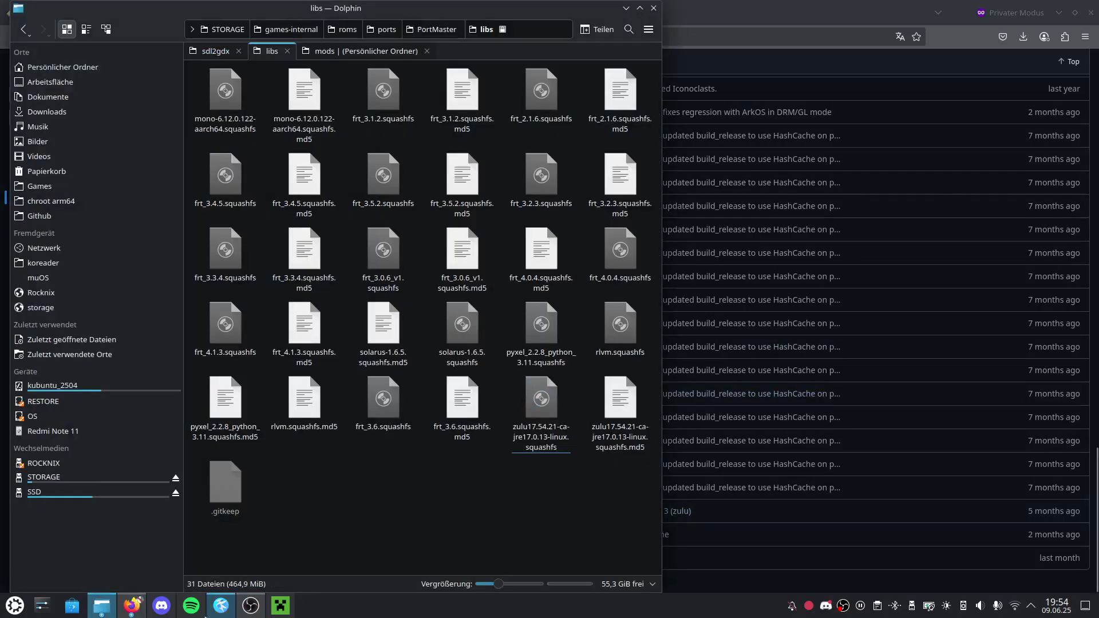
Step: Tile a Downloads window on the right and try dragging the zulu8 and weston_pkg files into libs
left_click(101, 605)
left_click_drag(510, 6, 1090, 7)
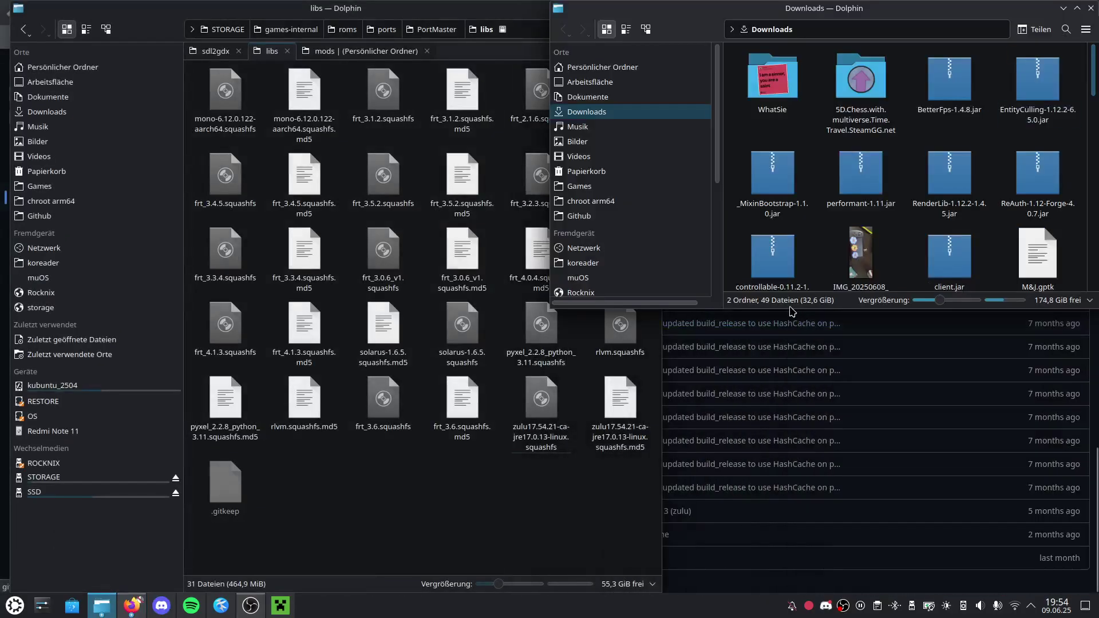
left_click_drag(792, 309, 793, 523)
scroll(945, 344, "down", 3)
scroll(987, 429, "down", 3)
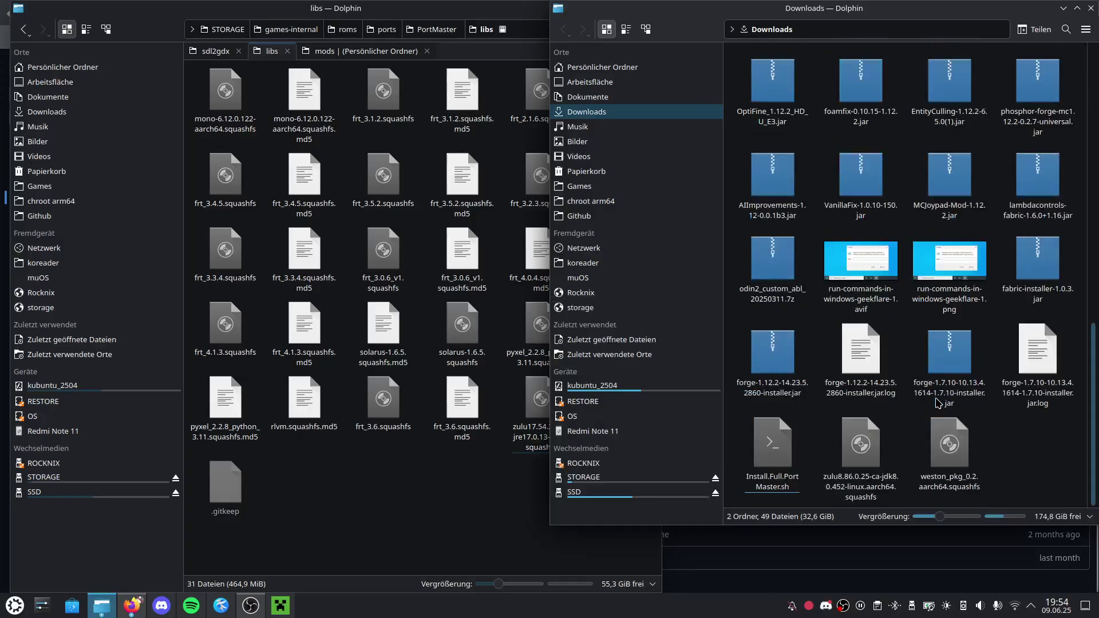
left_click_drag(1041, 478, 940, 449)
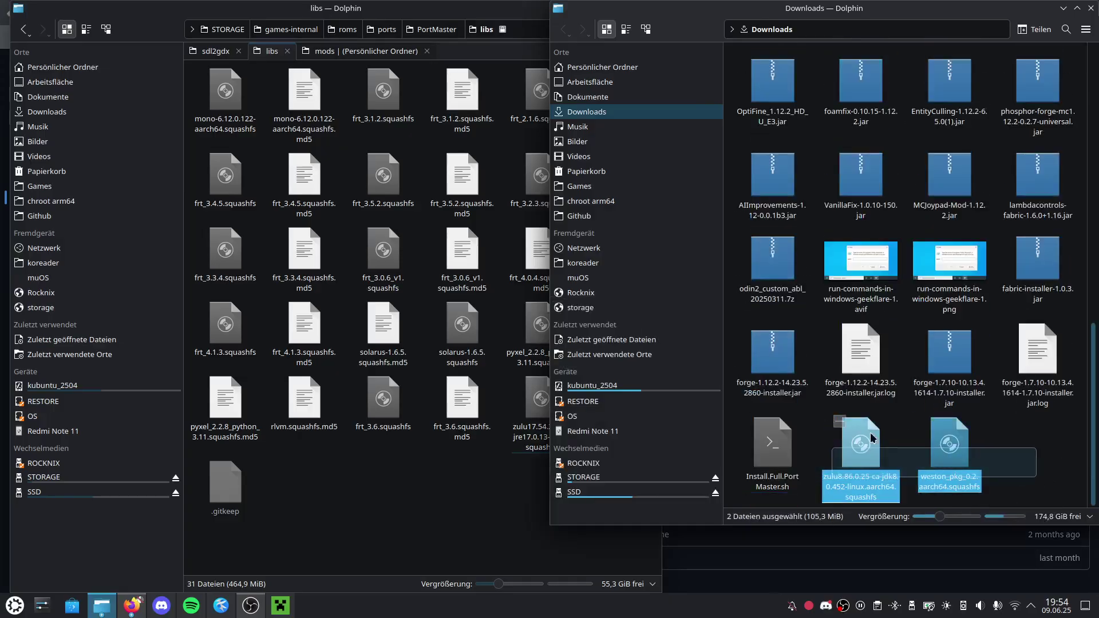
left_click_drag(940, 448, 386, 501)
right_click(386, 500)
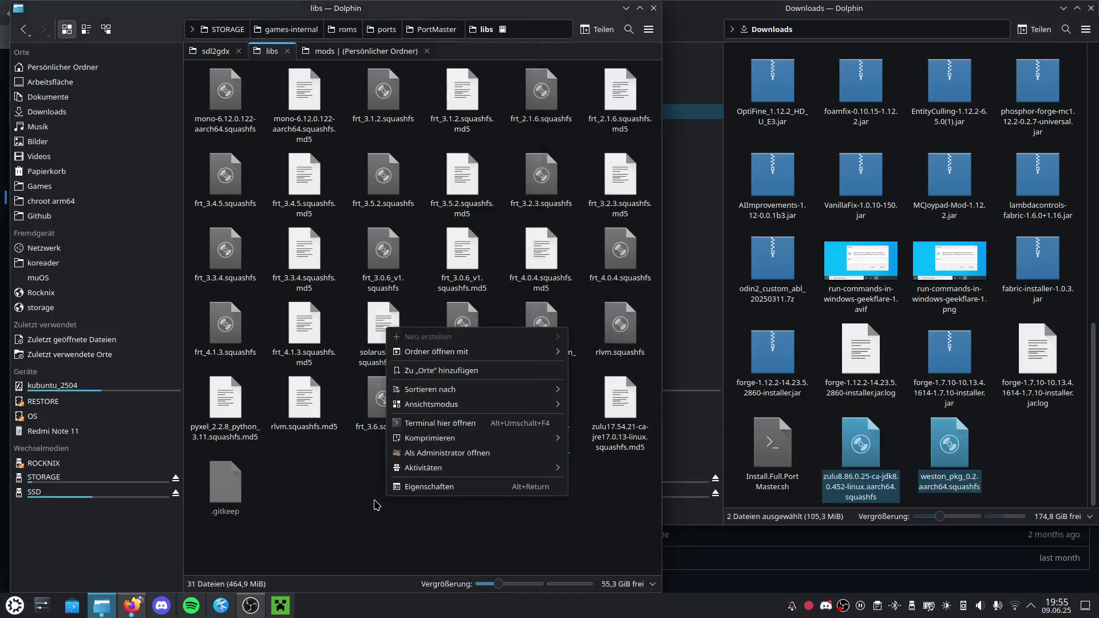
left_click(376, 506)
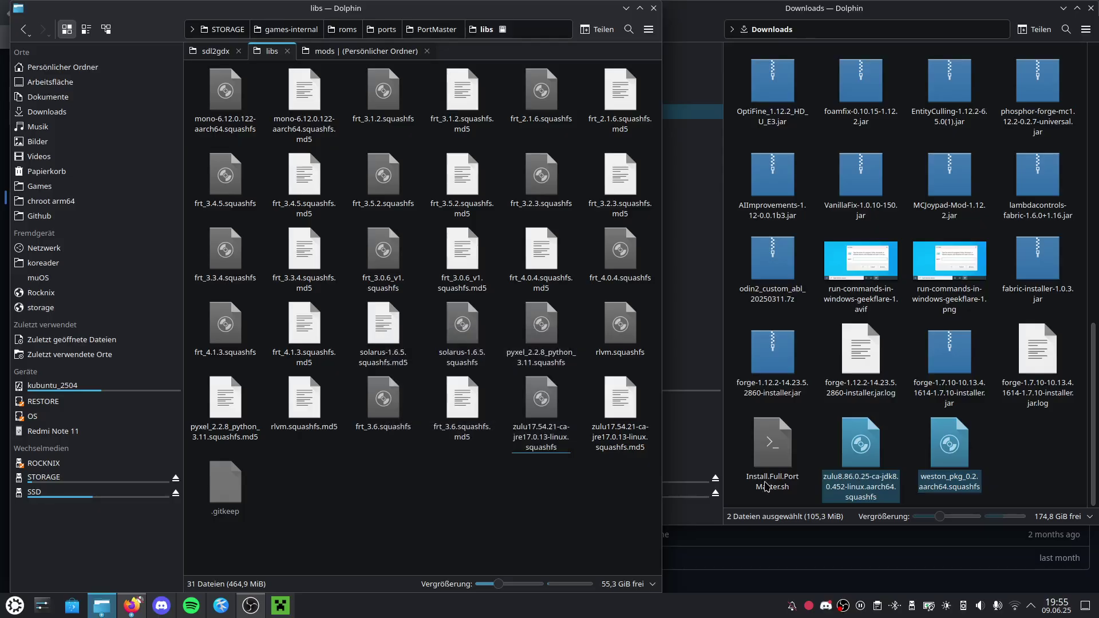
Step: Select and then clear all files in Downloads, and bring the libs window back to the front
left_click(1046, 464)
key("ctrl+a")
left_click(1054, 464)
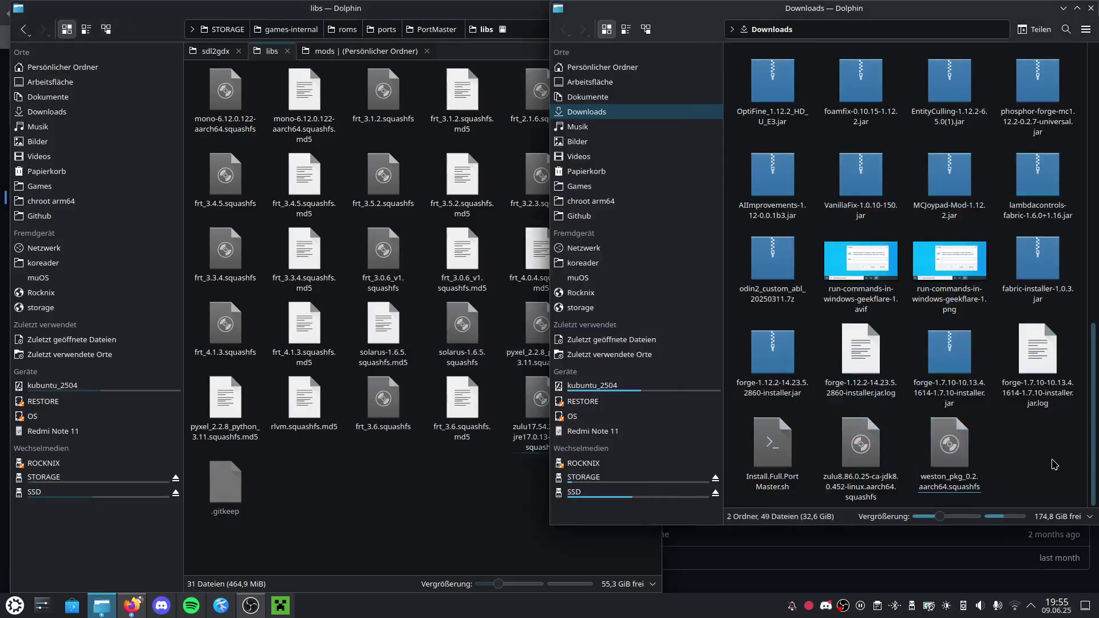
left_click(292, 519)
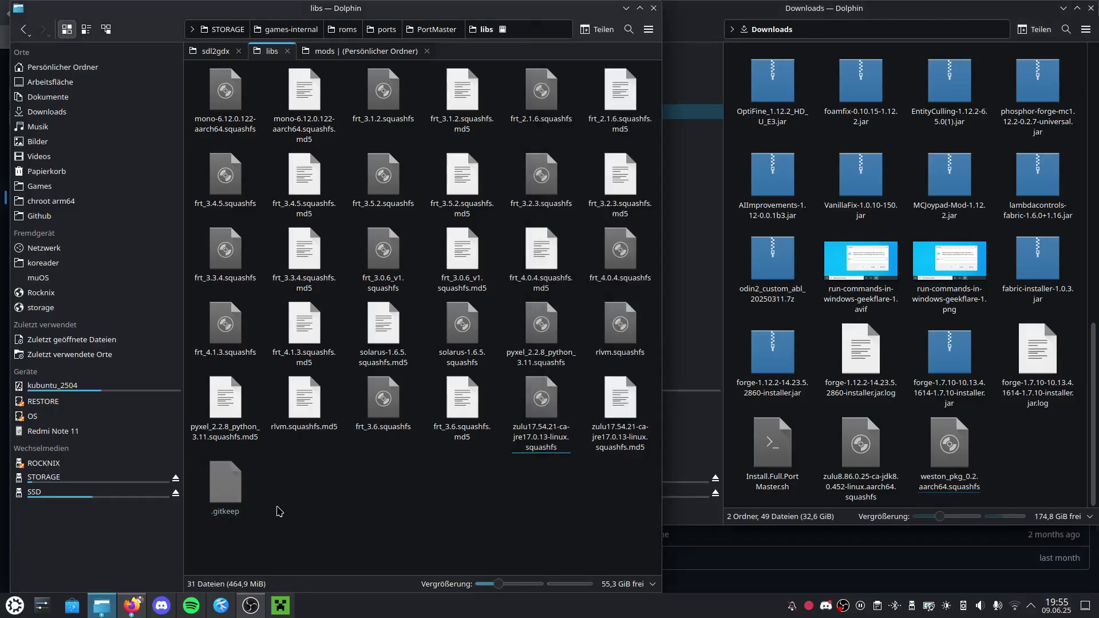
Step: Go up to the STORAGE ports folder and select the minecraftjava folder
left_click(428, 33)
left_click(382, 30)
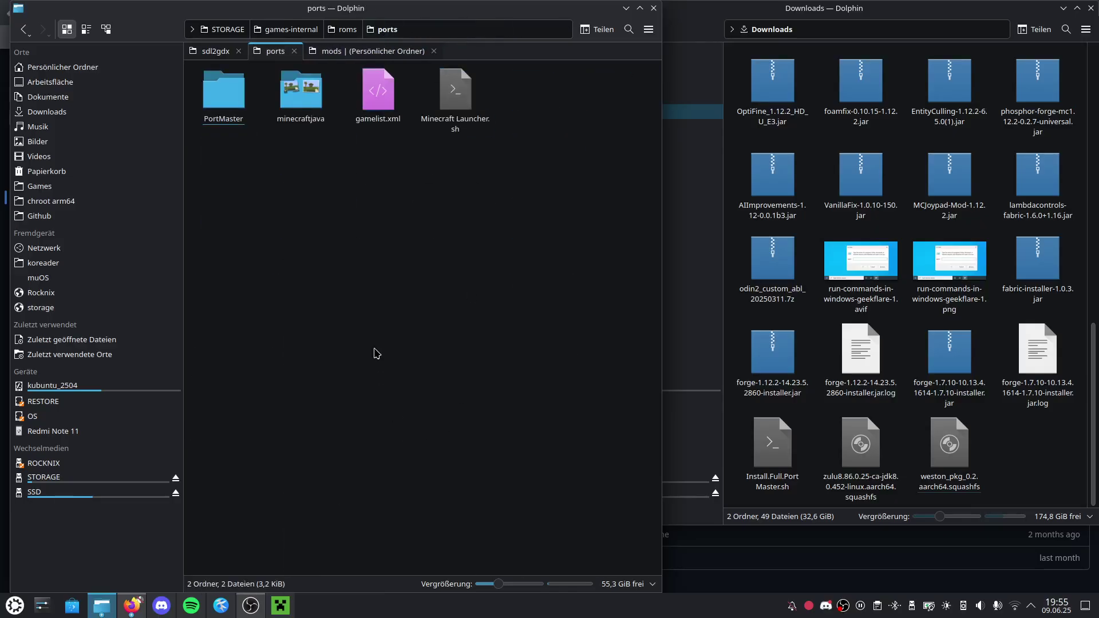
left_click_drag(550, 93, 419, 136)
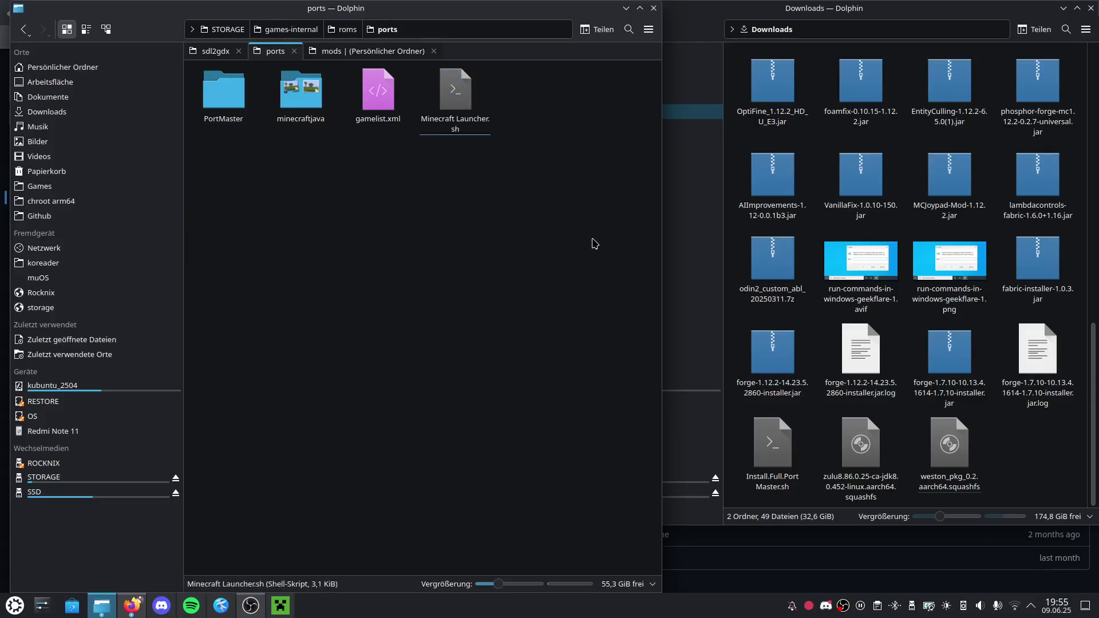
left_click(292, 100)
Step: Briefly open the minecraftjava port folder and return to the ports folder
key("F2")
double_click(293, 101)
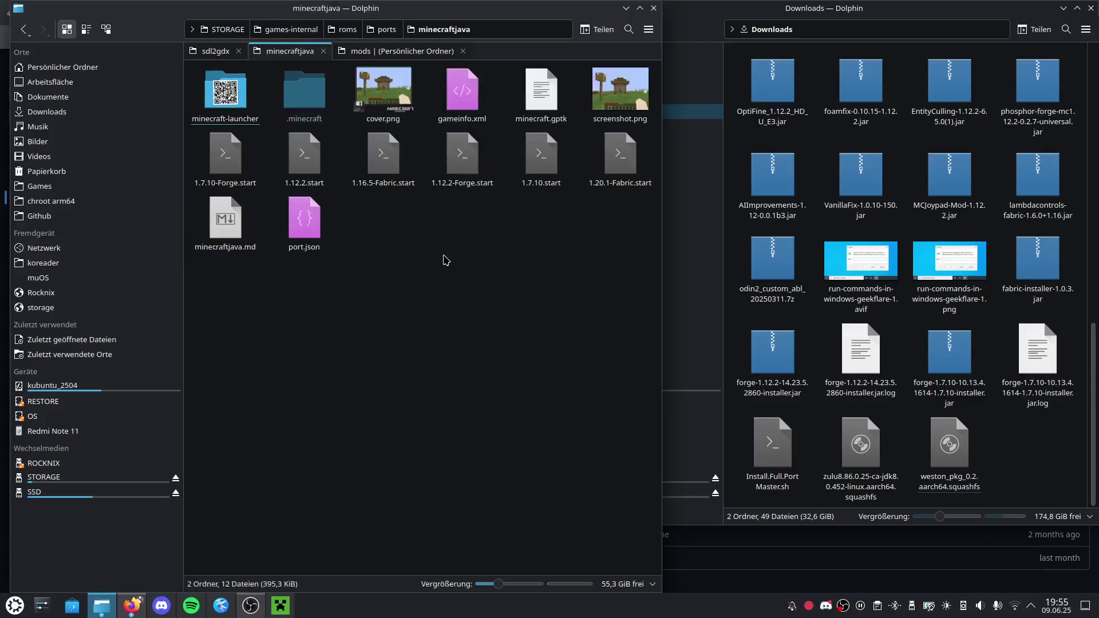
key("alt+Left")
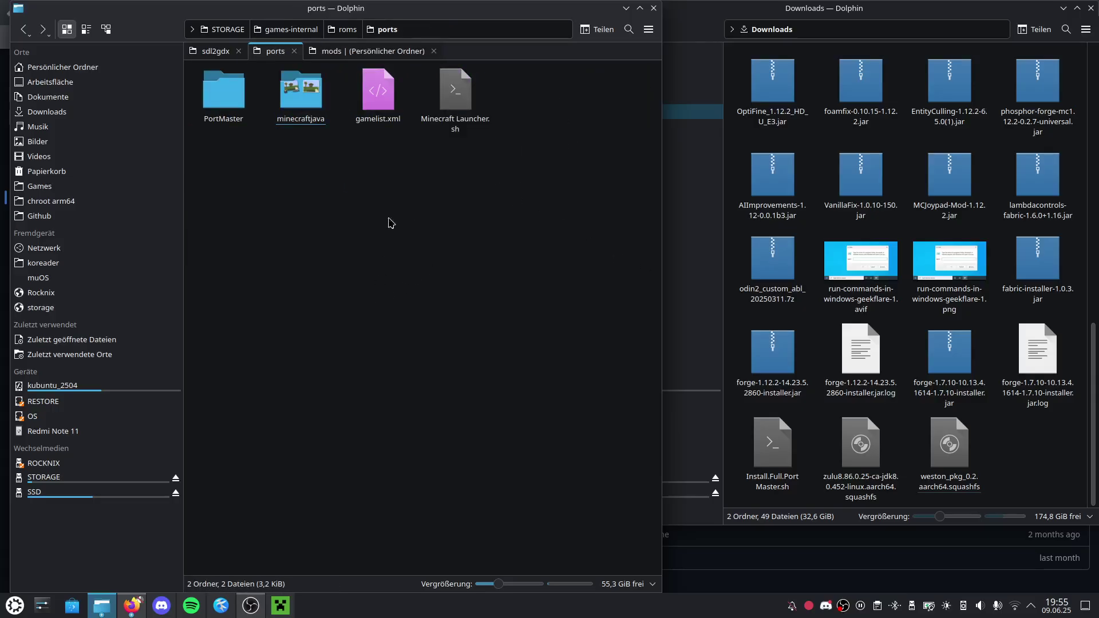